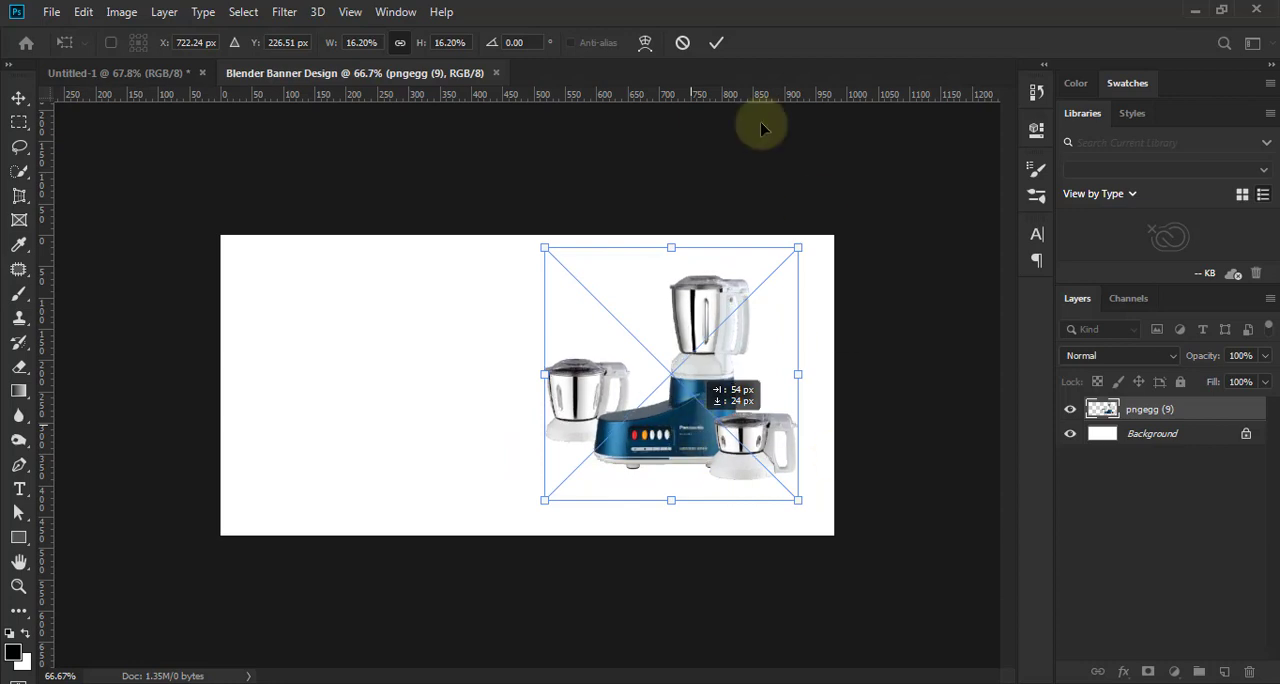
- Commit the placed blender image, rasterize its layer and rename it blender
{"action": "left_click", "coordinate": [716, 42]}
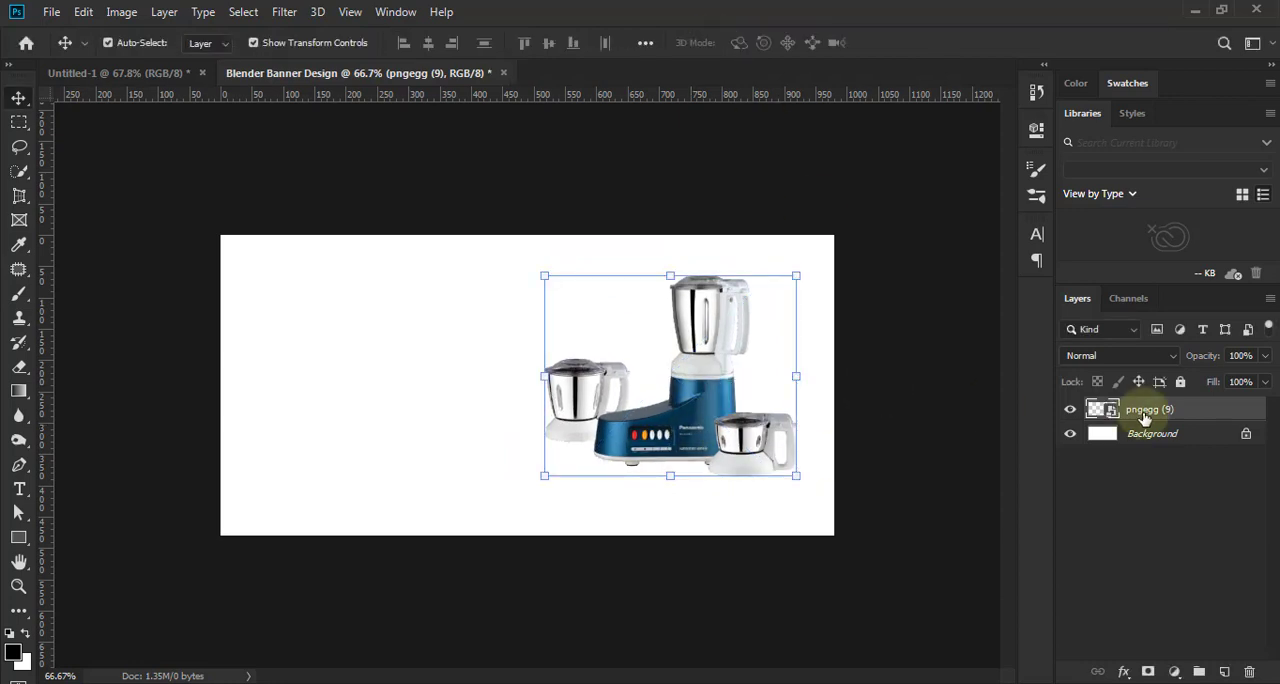
{"action": "right_click", "coordinate": [1080, 412]}
{"action": "left_click", "coordinate": [990, 336]}
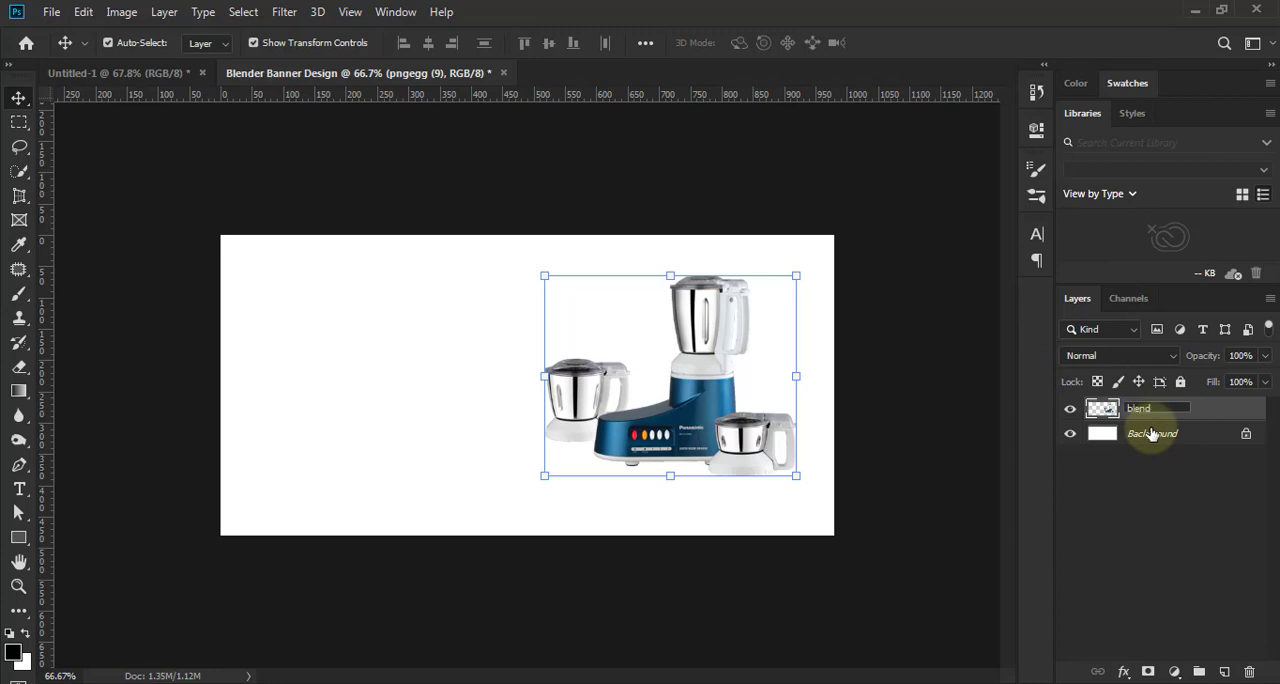
- Add a Levels adjustment layer above the blender layer and clip it to that layer
{"action": "left_click", "coordinate": [1174, 671]}
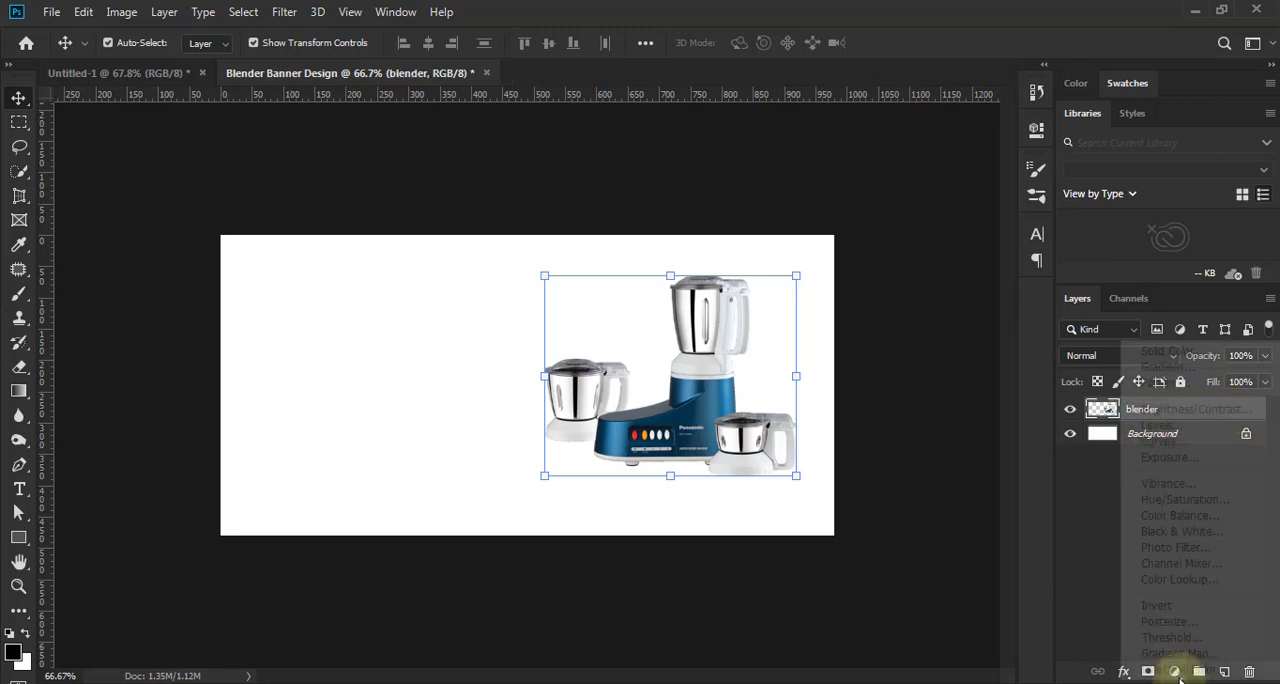
{"action": "left_click", "coordinate": [1161, 425]}
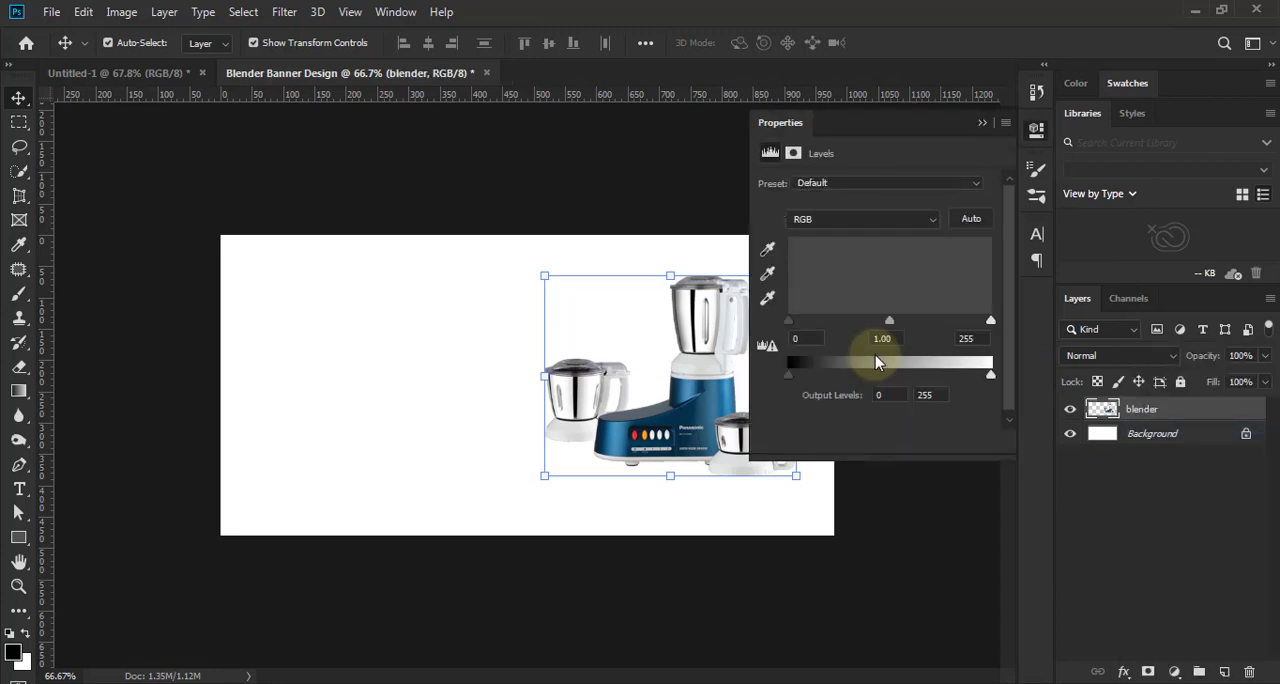
{"action": "left_click", "coordinate": [874, 441]}
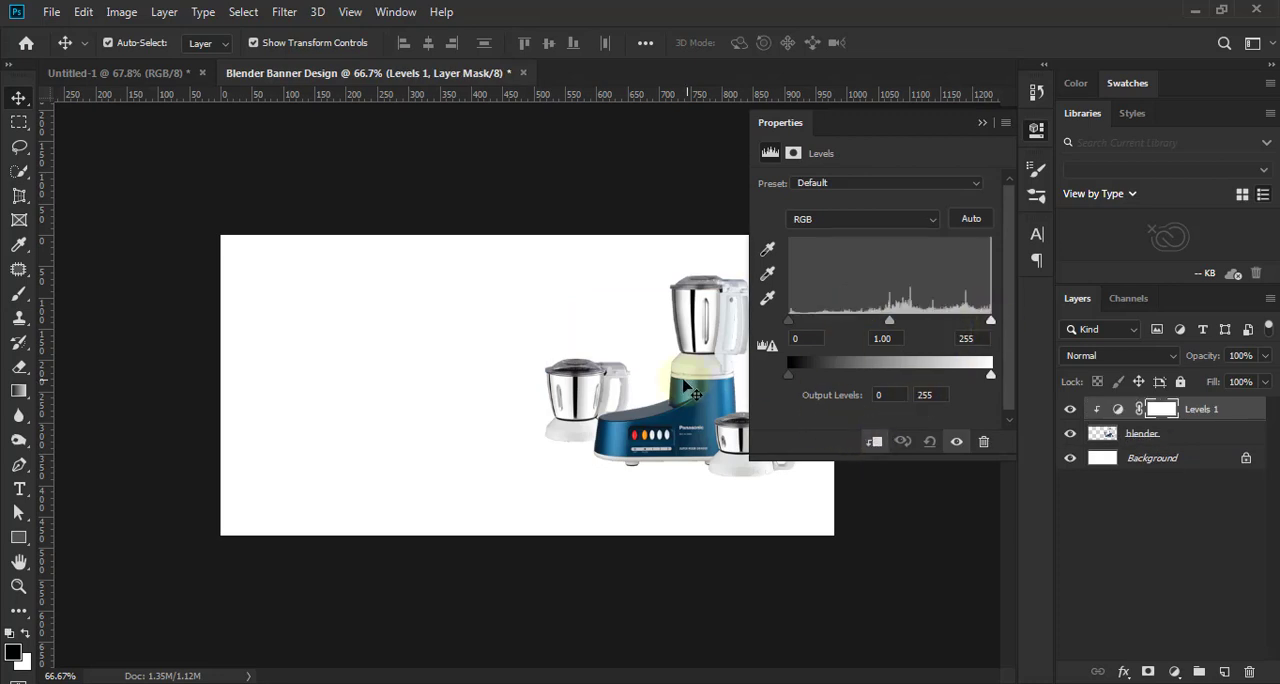
- Set the Levels black input to 46 and the white input to 242 to strengthen the blender's contrast
{"action": "scroll", "coordinate": [582, 362], "scroll_direction": "up", "scroll_amount": 3}
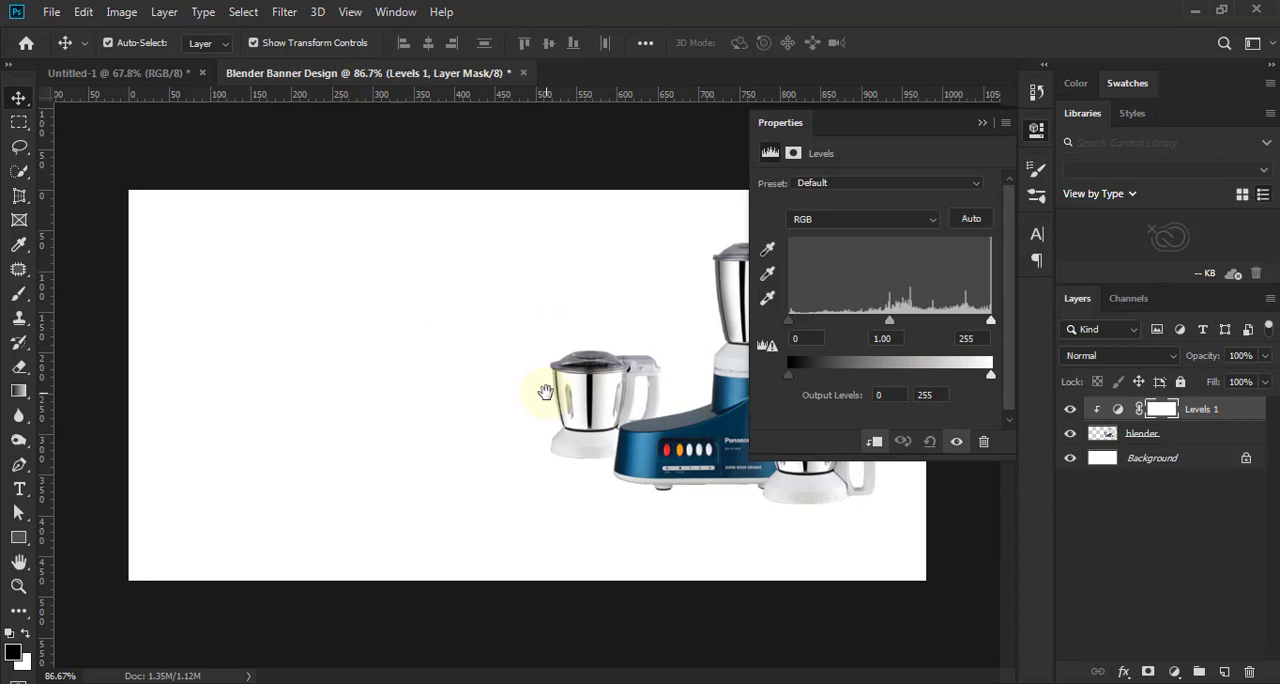
{"action": "scroll", "coordinate": [633, 433], "scroll_direction": "up", "scroll_amount": 2}
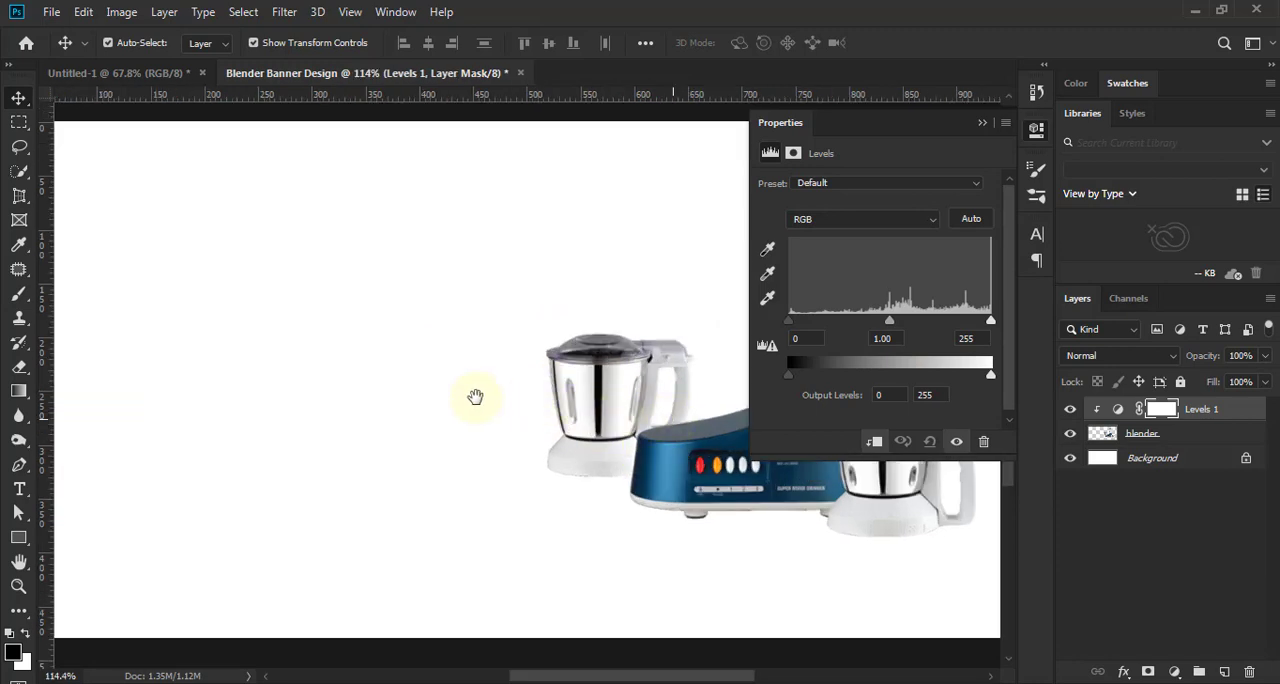
{"action": "left_click_drag", "start_coordinate": [423, 406], "coordinate": [403, 405]}
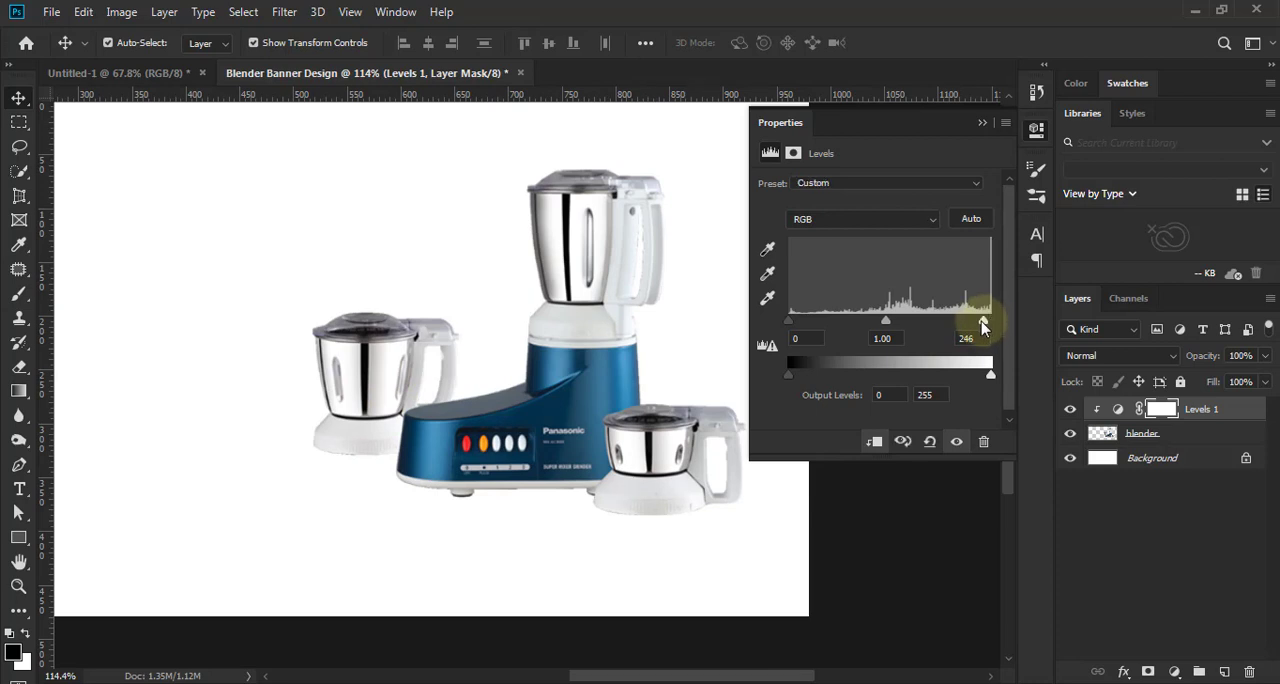
{"action": "left_click_drag", "start_coordinate": [983, 327], "coordinate": [979, 327]}
{"action": "left_click_drag", "start_coordinate": [789, 322], "coordinate": [820, 332]}
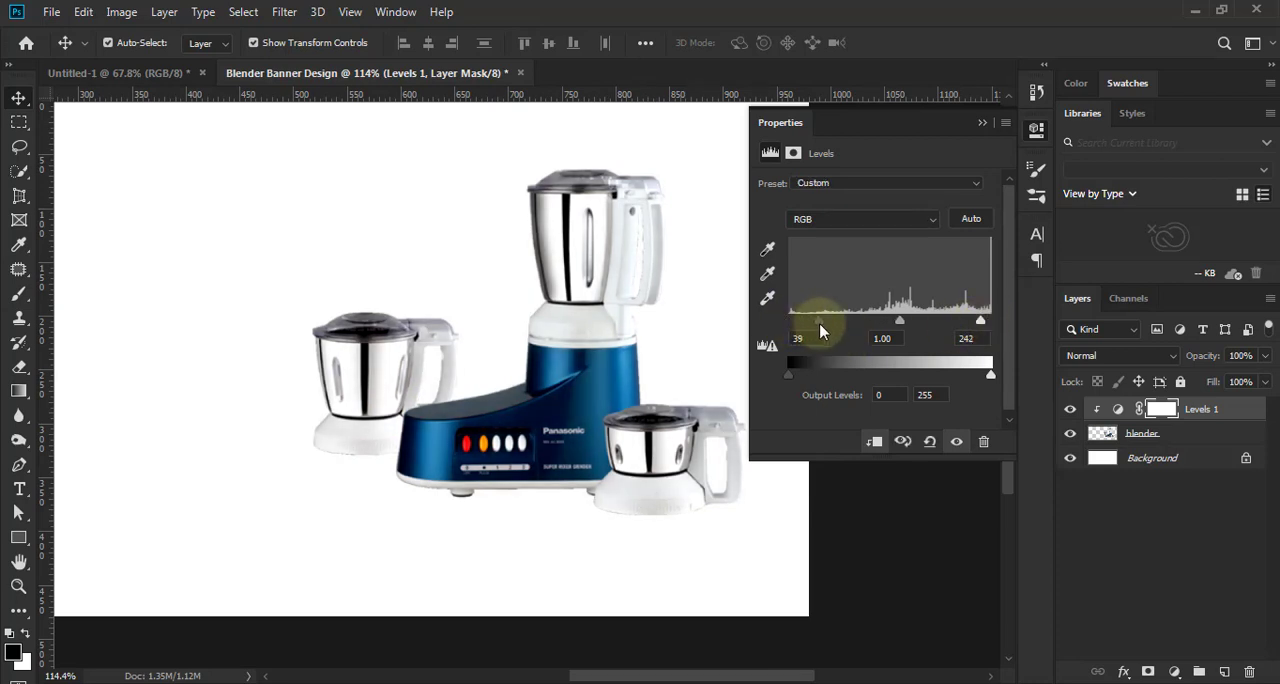
{"action": "left_click", "coordinate": [982, 124]}
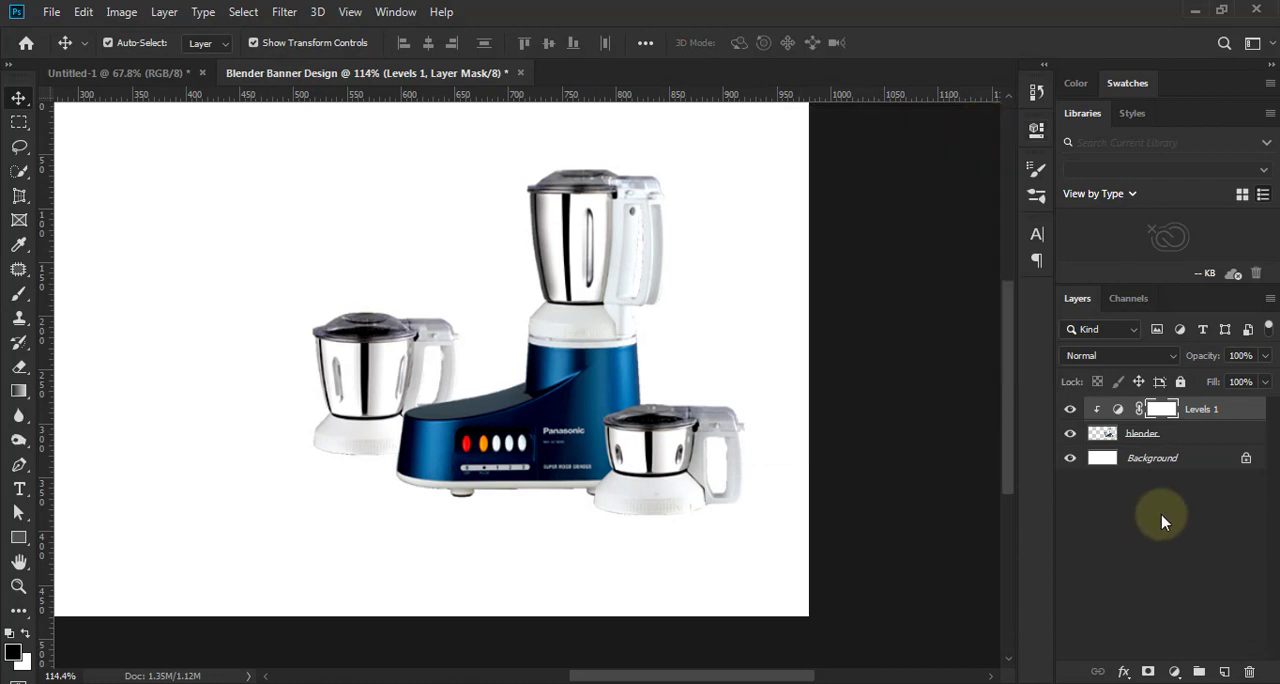
- Merge the Levels adjustment layer with the blender layer
{"action": "left_click", "coordinate": [1183, 437], "text": "shift"}
{"action": "right_click", "coordinate": [1172, 435]}
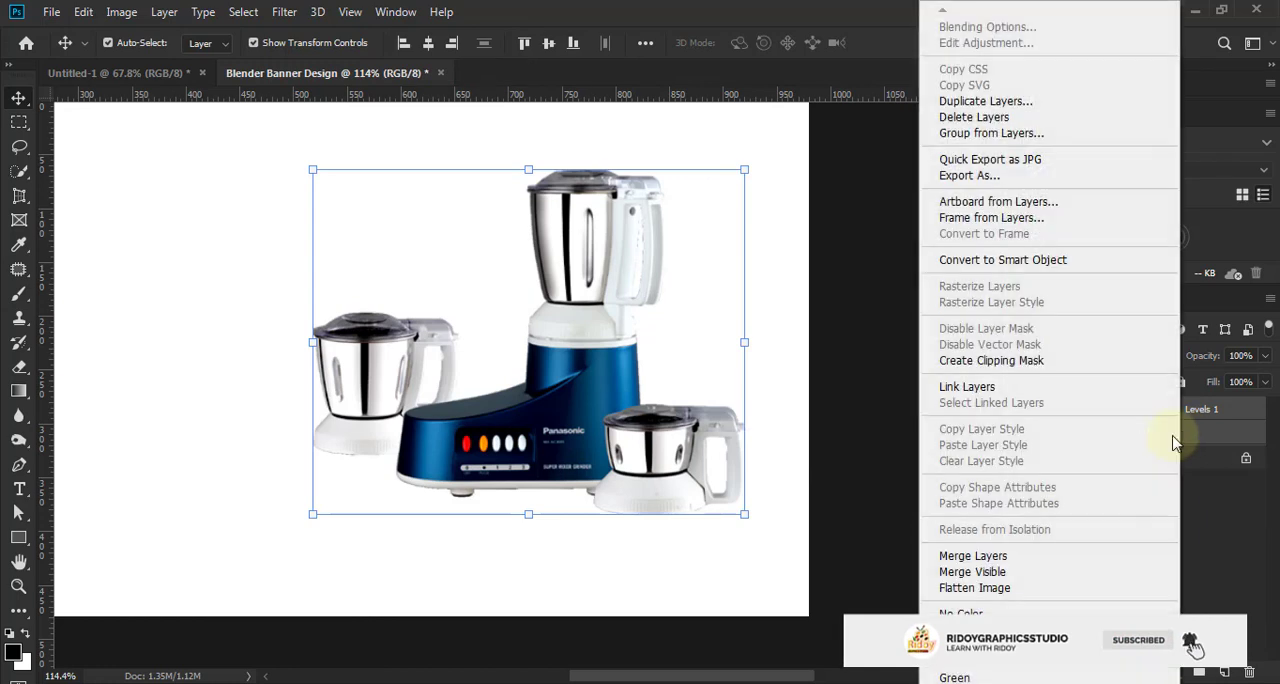
{"action": "left_click", "coordinate": [976, 555]}
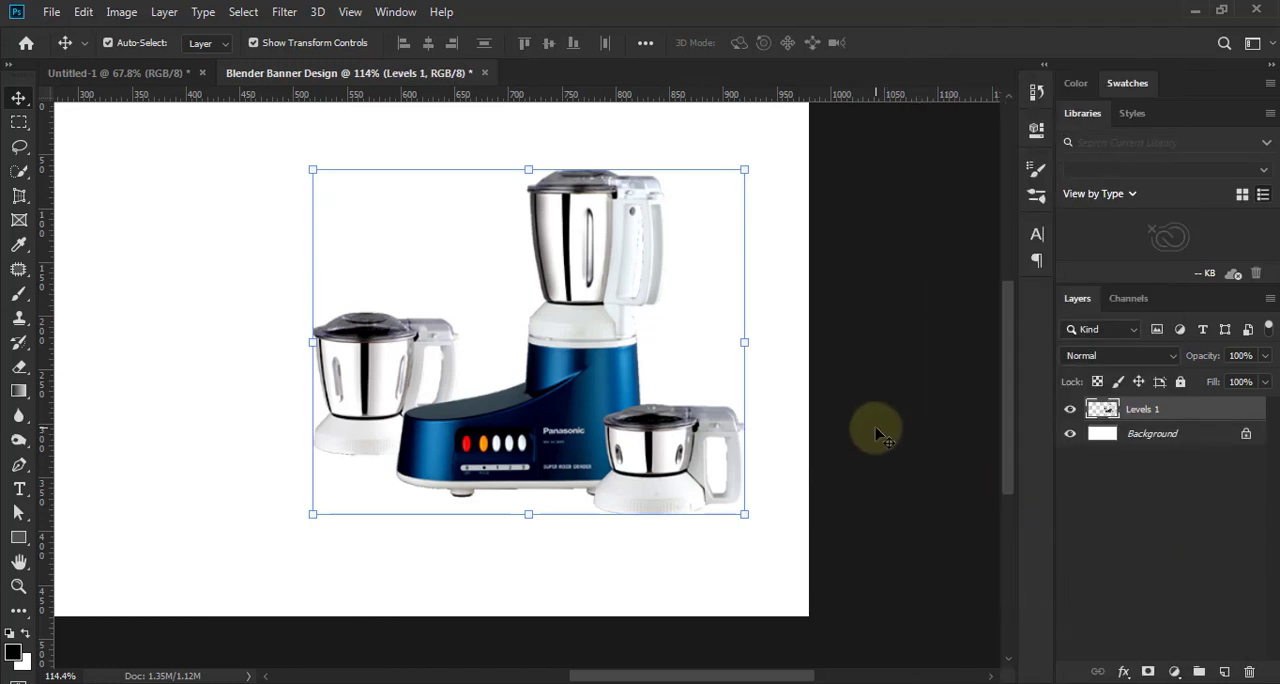
- Load the blender's outline as a selection and fill it with black on a new layer using the Paint Bucket
{"action": "left_click", "coordinate": [1106, 413], "text": "ctrl"}
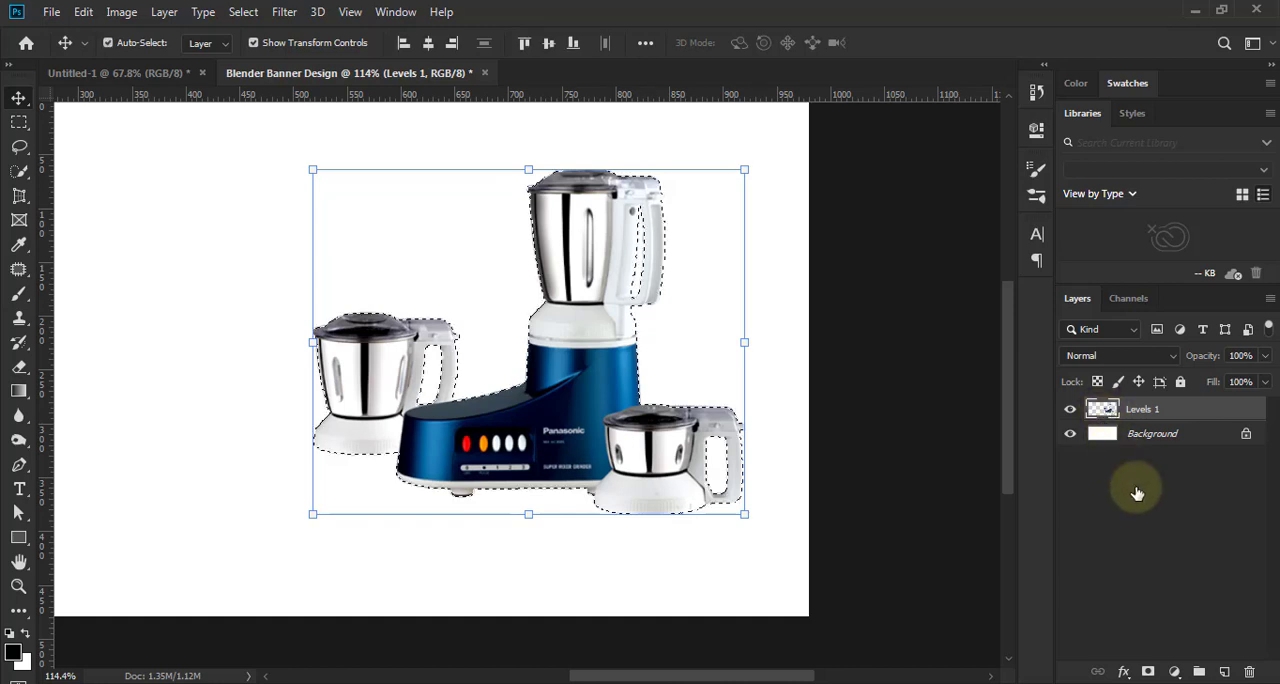
{"action": "left_click", "coordinate": [1224, 671]}
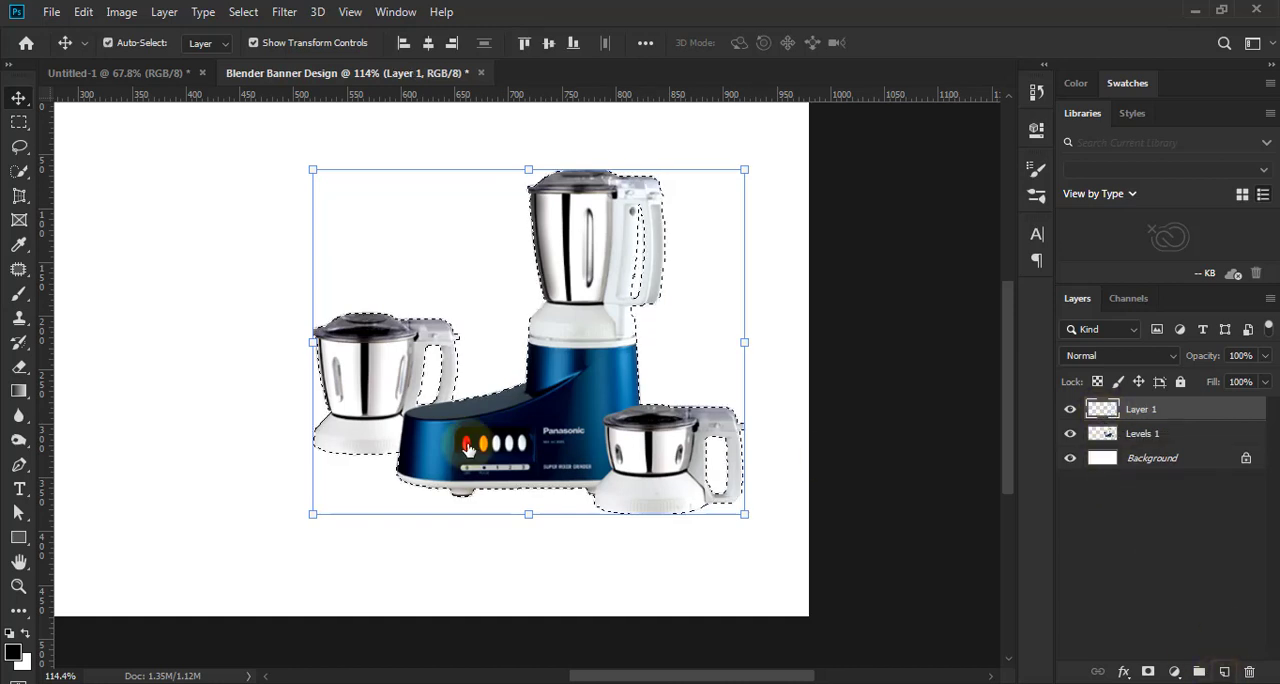
{"action": "right_click", "coordinate": [23, 397]}
{"action": "left_click", "coordinate": [64, 409]}
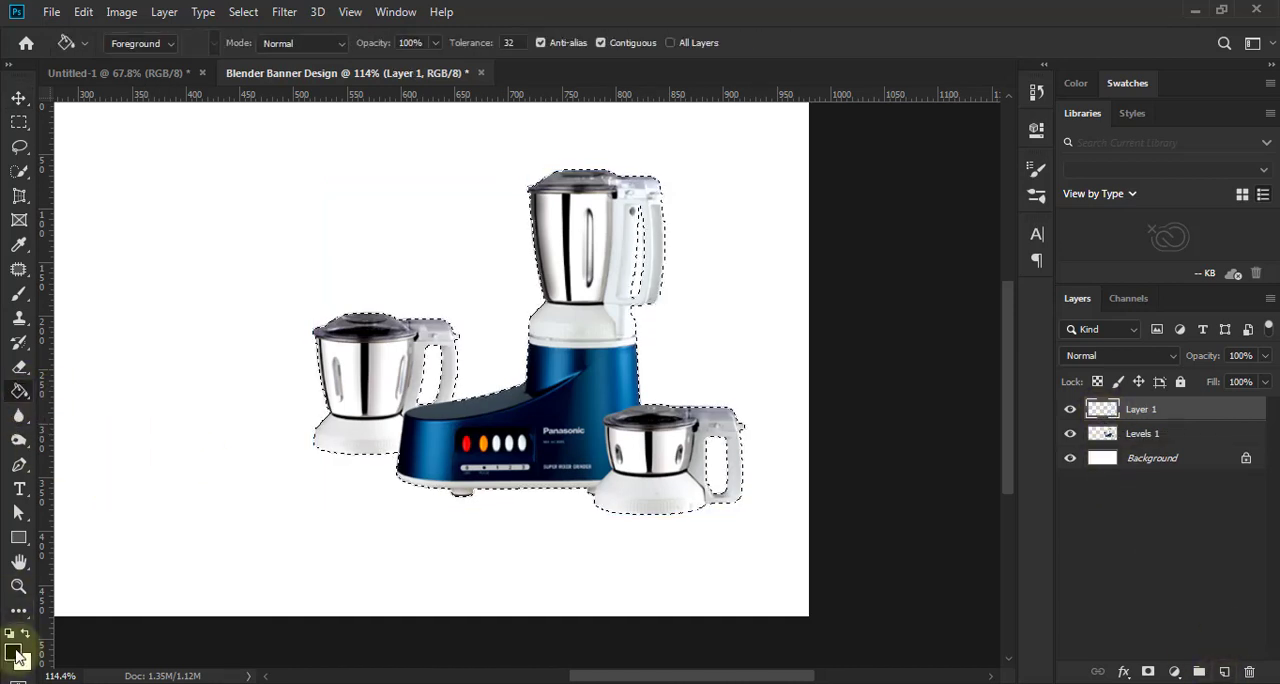
{"action": "key", "text": "d"}
{"action": "left_click", "coordinate": [585, 340]}
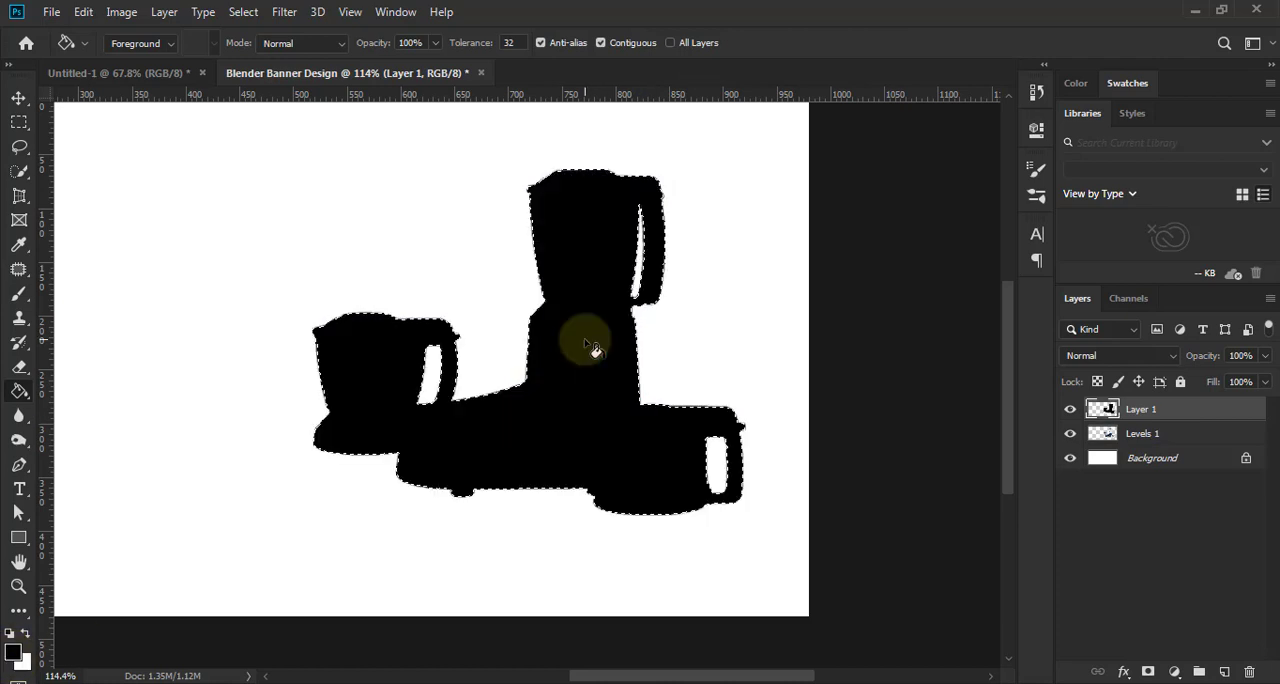
- Deselect the outline and place the black silhouette layer directly beneath the blender layer
{"action": "left_click", "coordinate": [17, 97]}
{"action": "left_click", "coordinate": [243, 11]}
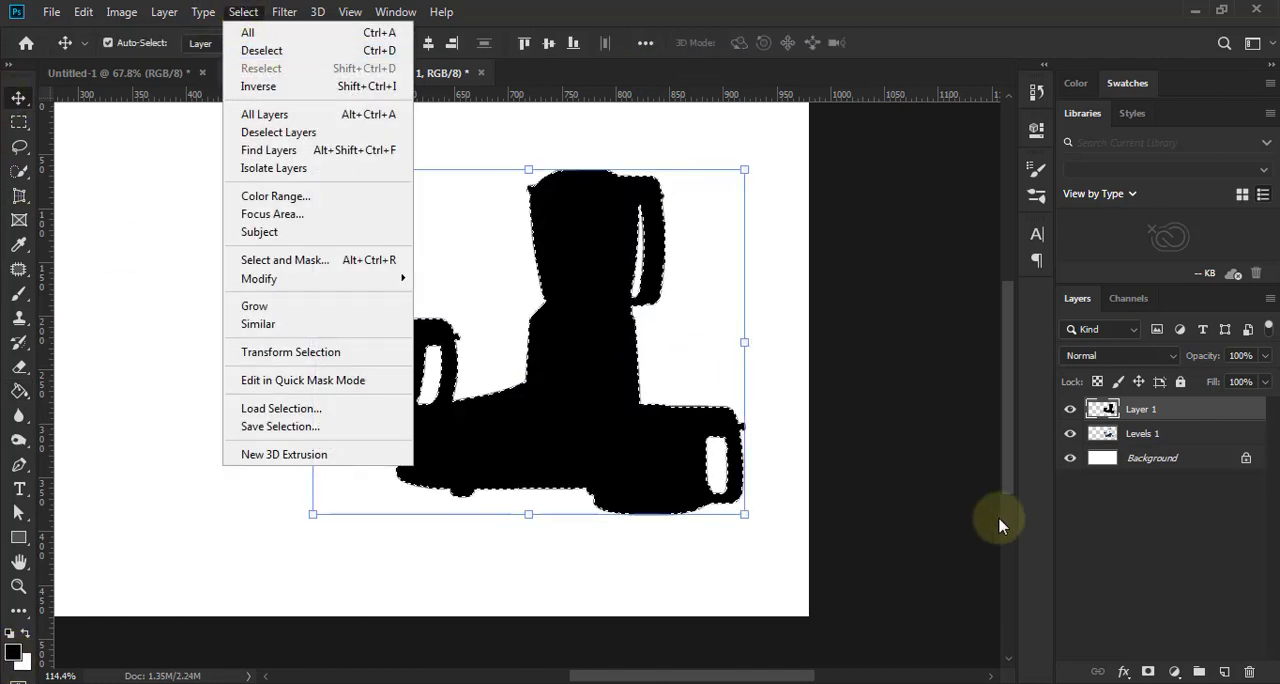
{"action": "key", "text": "ctrl+d"}
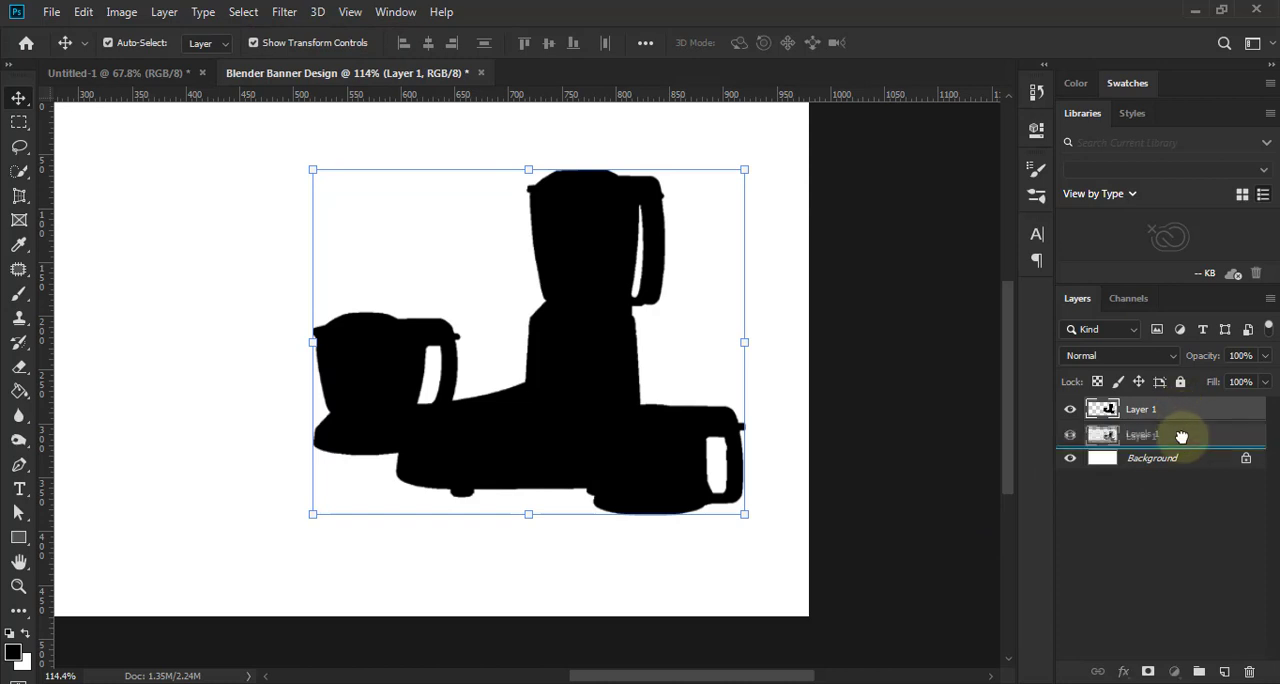
{"action": "key", "text": "ctrl+["}
- Nudge the black silhouette slightly downward so it peeks out under the blender as a shadow
{"action": "scroll", "coordinate": [936, 468], "scroll_direction": "down", "scroll_amount": 2}
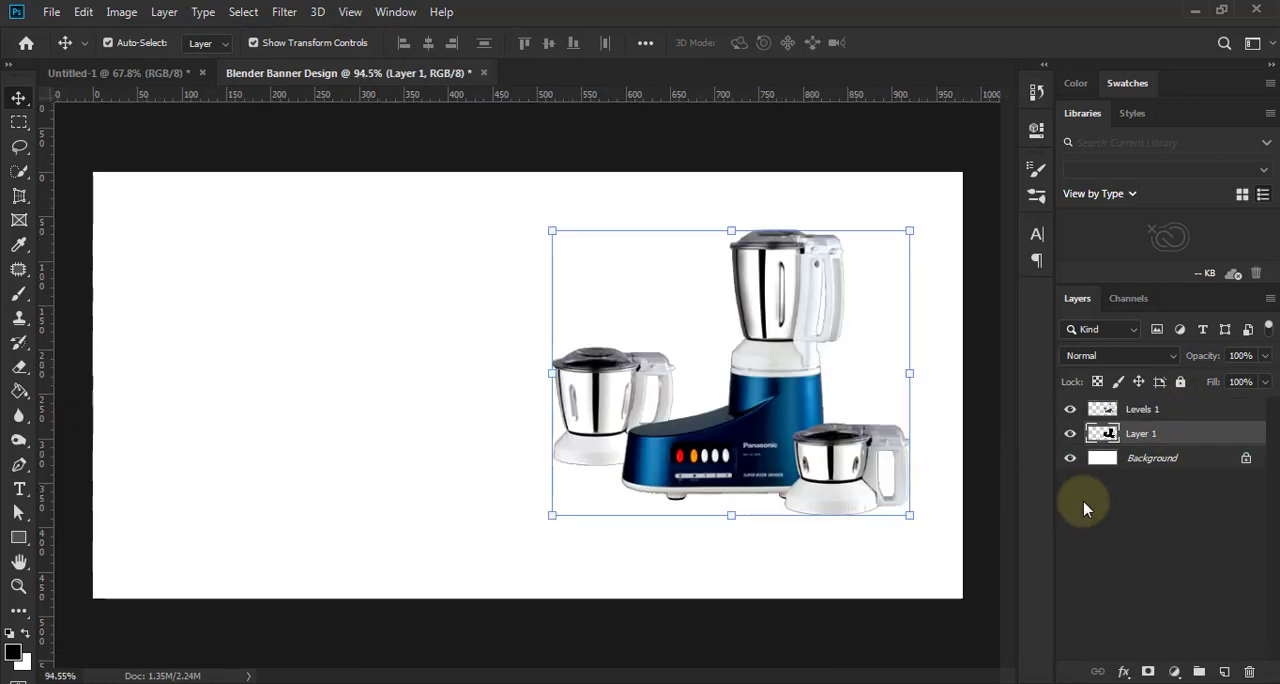
{"action": "key", "text": "Down"}
{"action": "key", "text": "Down"}
{"action": "key", "text": "Down"}
{"action": "key", "text": "Down"}
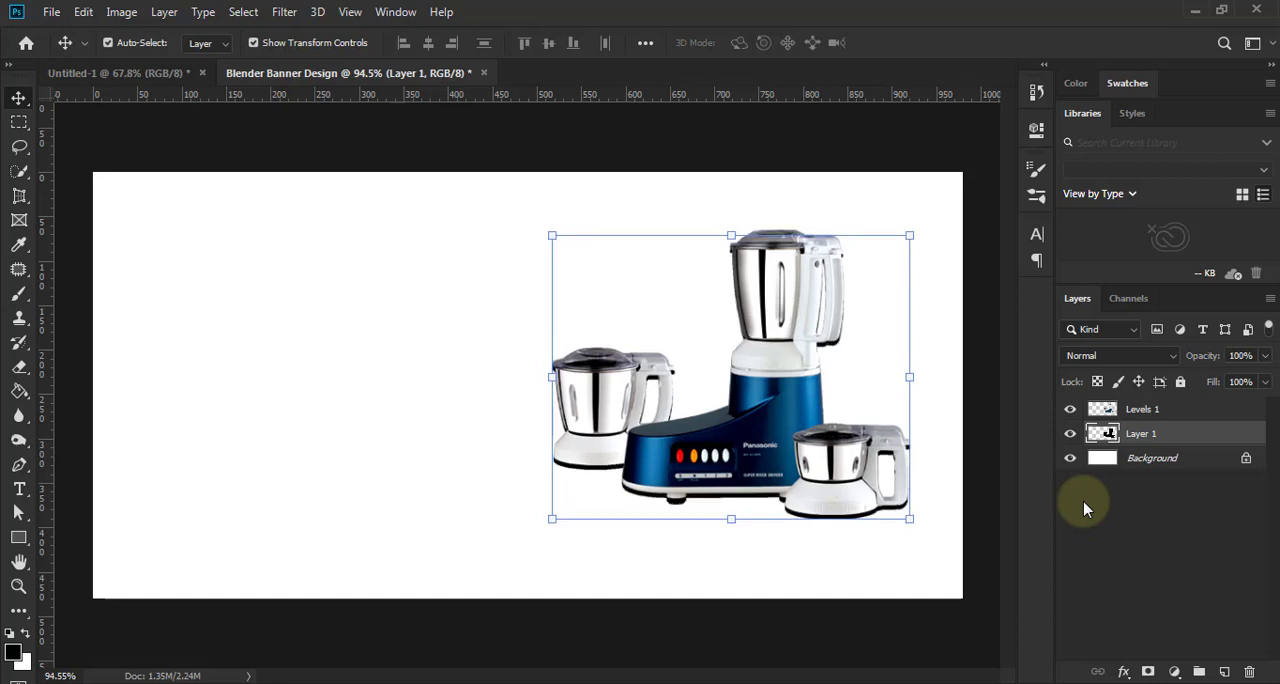
{"action": "key", "text": "Down"}
{"action": "key", "text": "Up"}
{"action": "key", "text": "Up"}
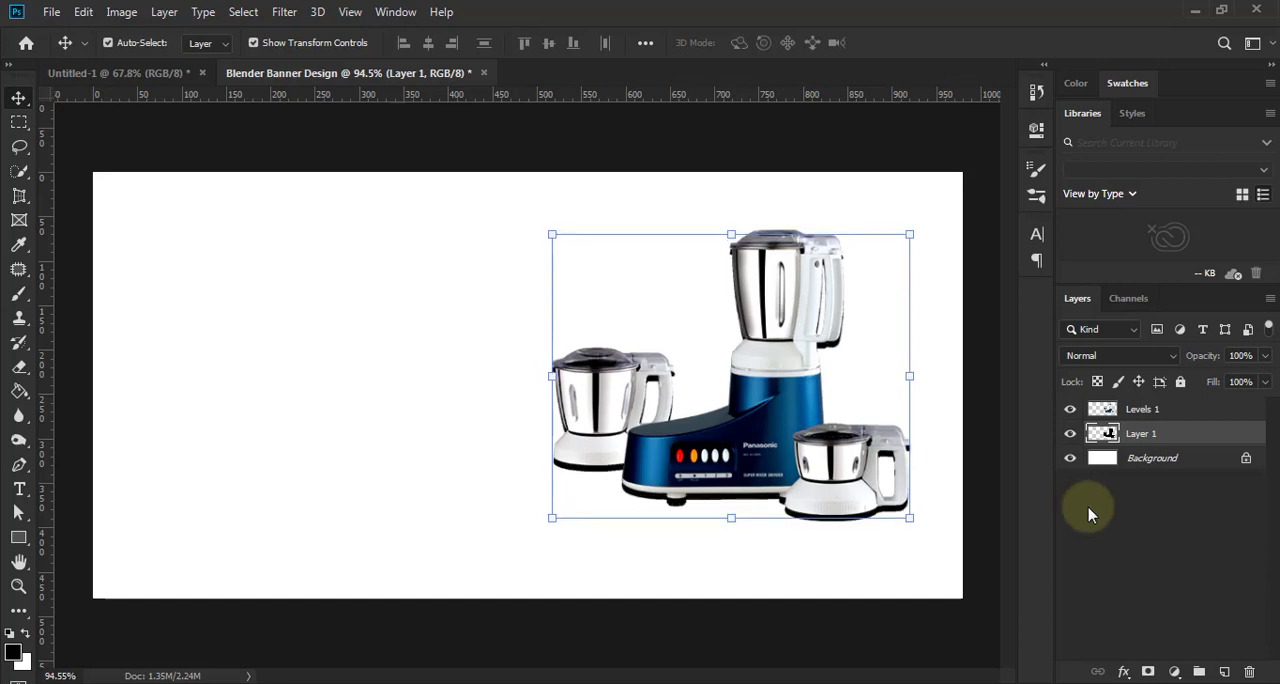
{"action": "key", "text": "Up"}
{"action": "key", "text": "Up"}
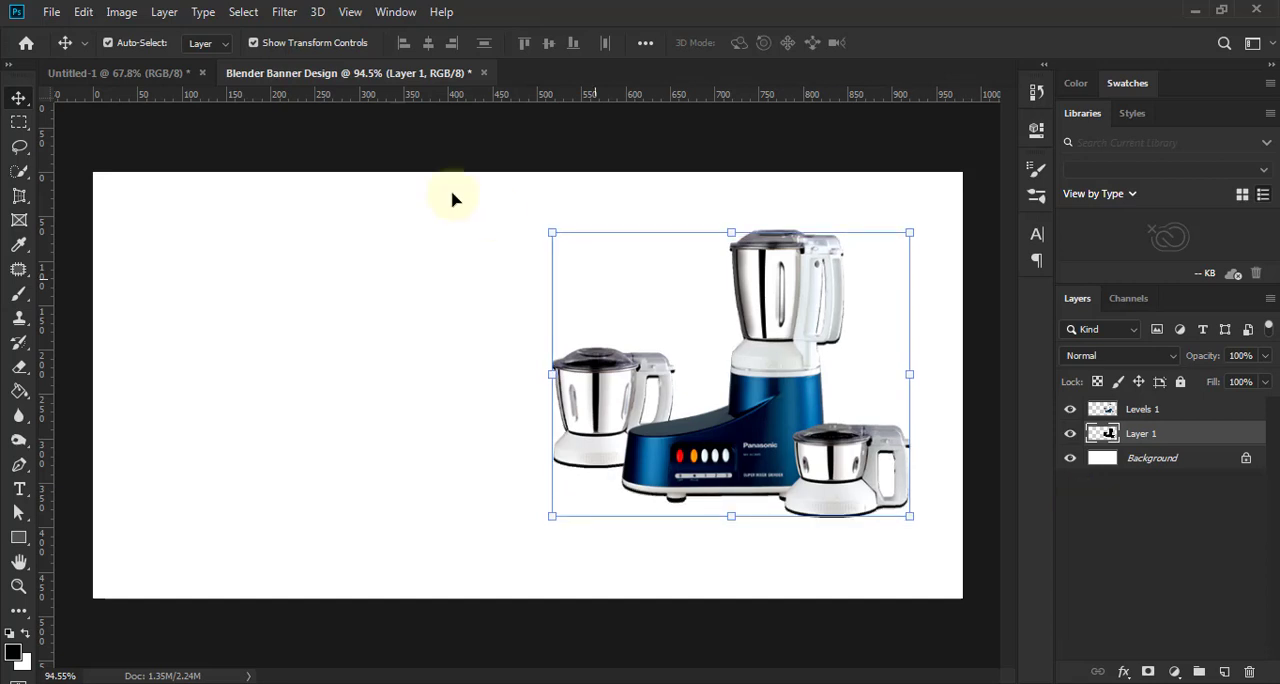
- Apply a Gaussian Blur with a radius of 4.4 pixels to the black silhouette layer
{"action": "left_click", "coordinate": [284, 11]}
{"action": "mouse_move", "coordinate": [463, 228]}
{"action": "left_click", "coordinate": [556, 296]}
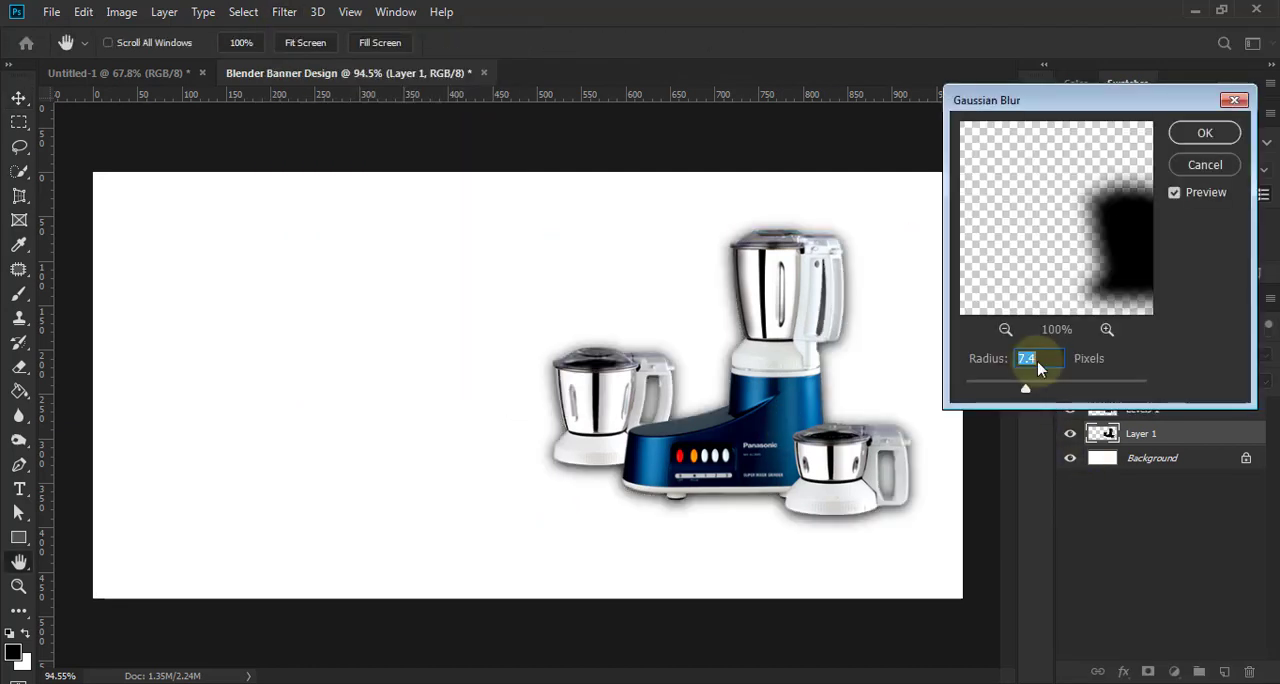
{"action": "left_click_drag", "start_coordinate": [1022, 395], "coordinate": [1012, 396]}
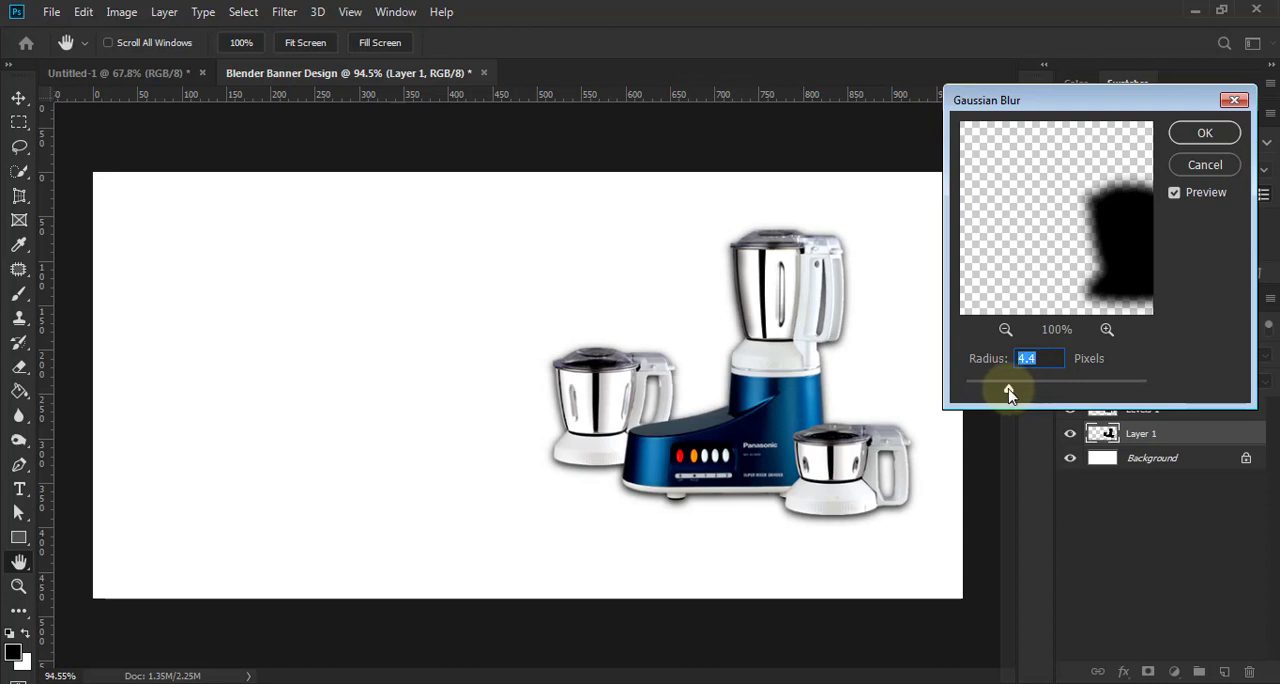
{"action": "left_click", "coordinate": [1204, 134]}
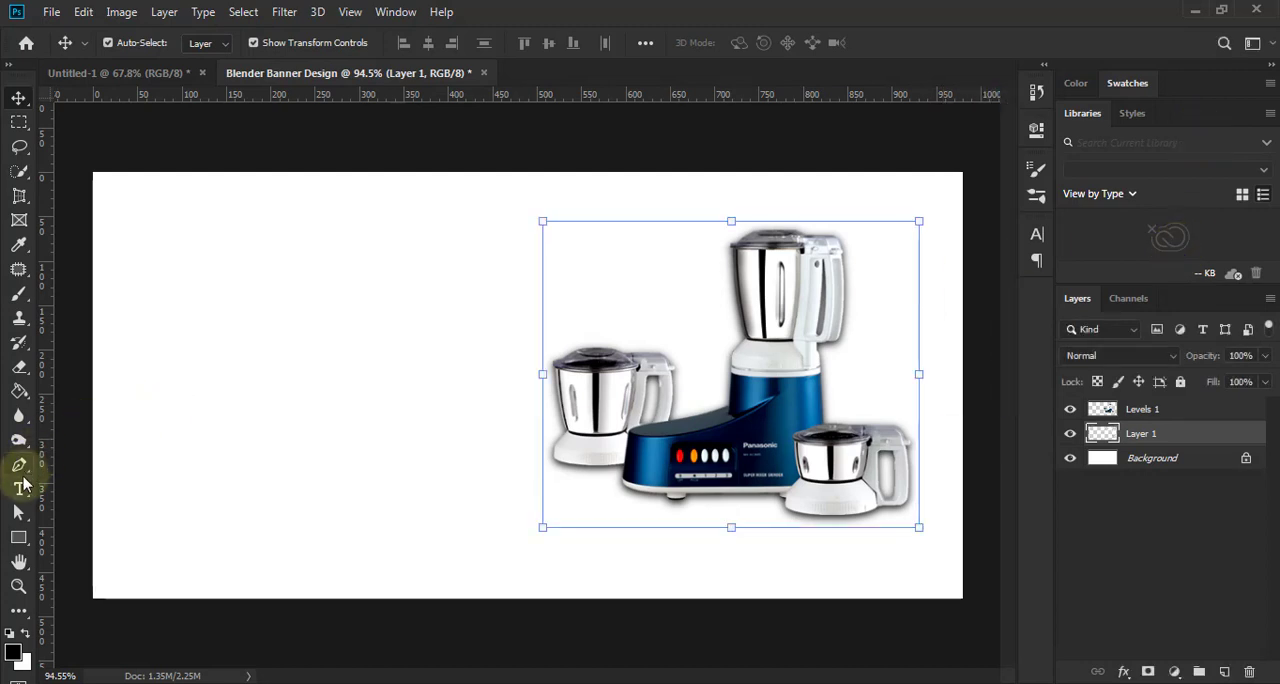
- Erase the blurred shadow around the upper parts of the blender and jars with the Eraser, keeping it along their bases
{"action": "left_click", "coordinate": [27, 368]}
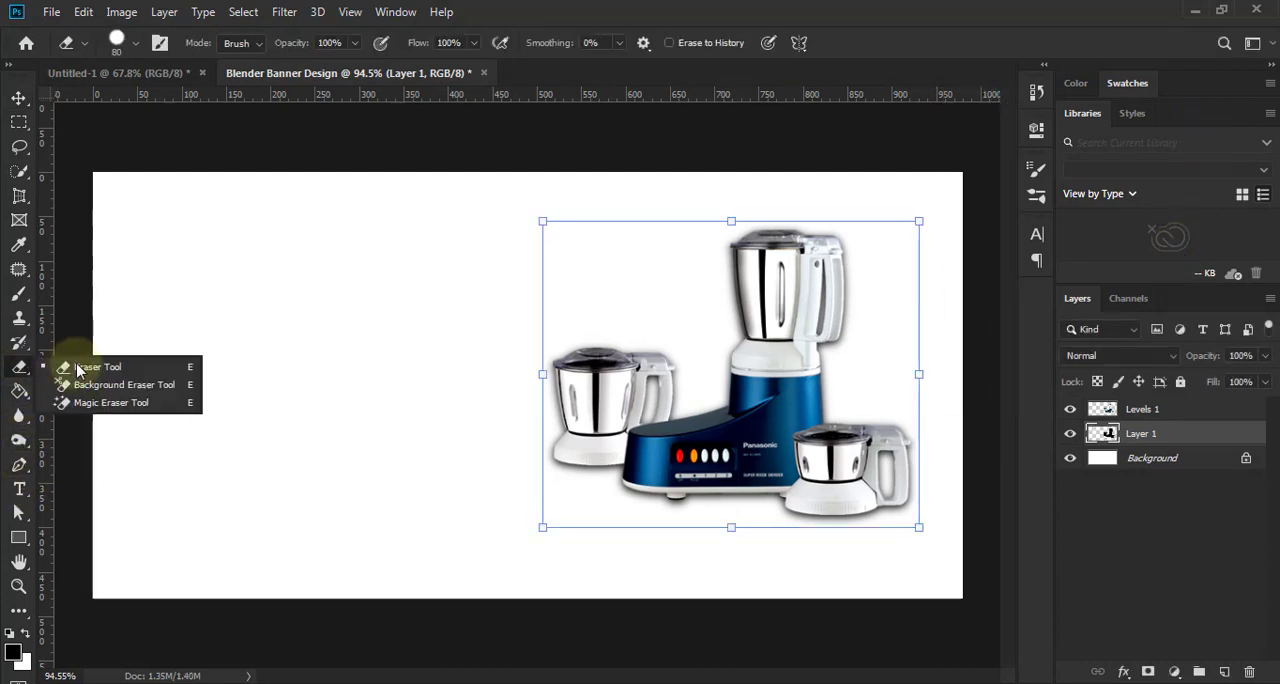
{"action": "key", "text": "bracketright"}
{"action": "key", "text": "bracketright"}
{"action": "key", "text": "bracketright"}
{"action": "key", "text": "bracketright"}
{"action": "key", "text": "bracketright"}
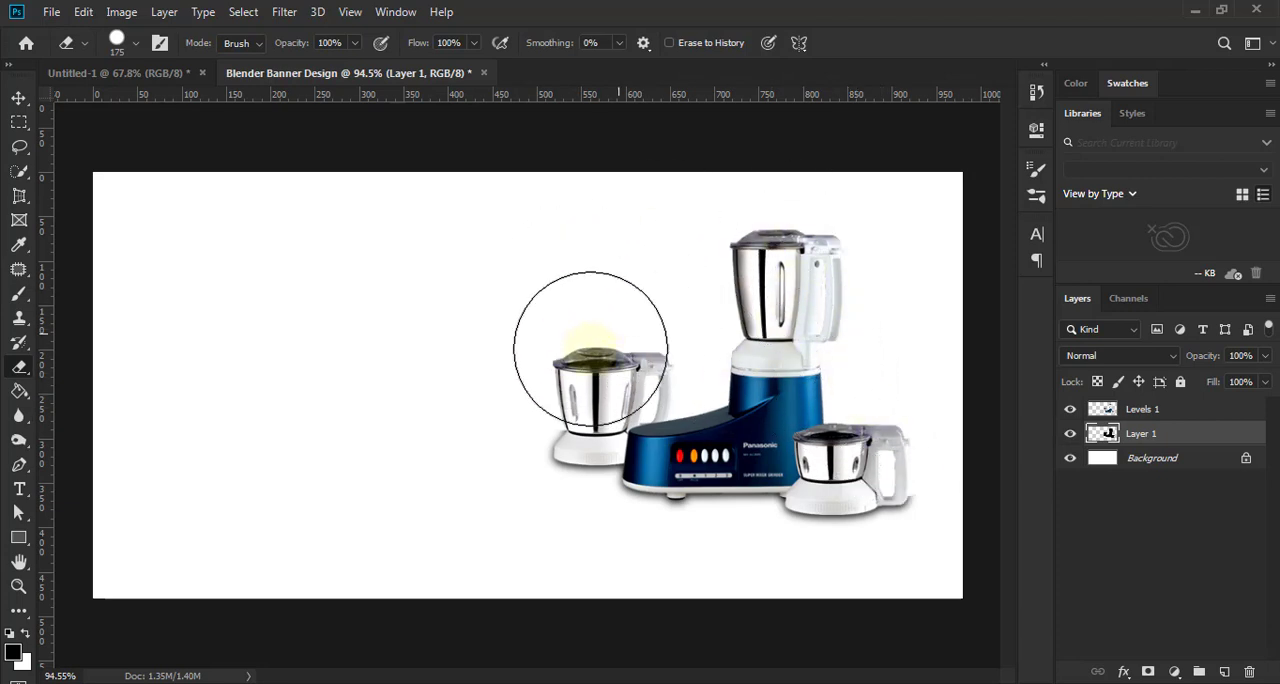
{"action": "key", "text": "bracketleft"}
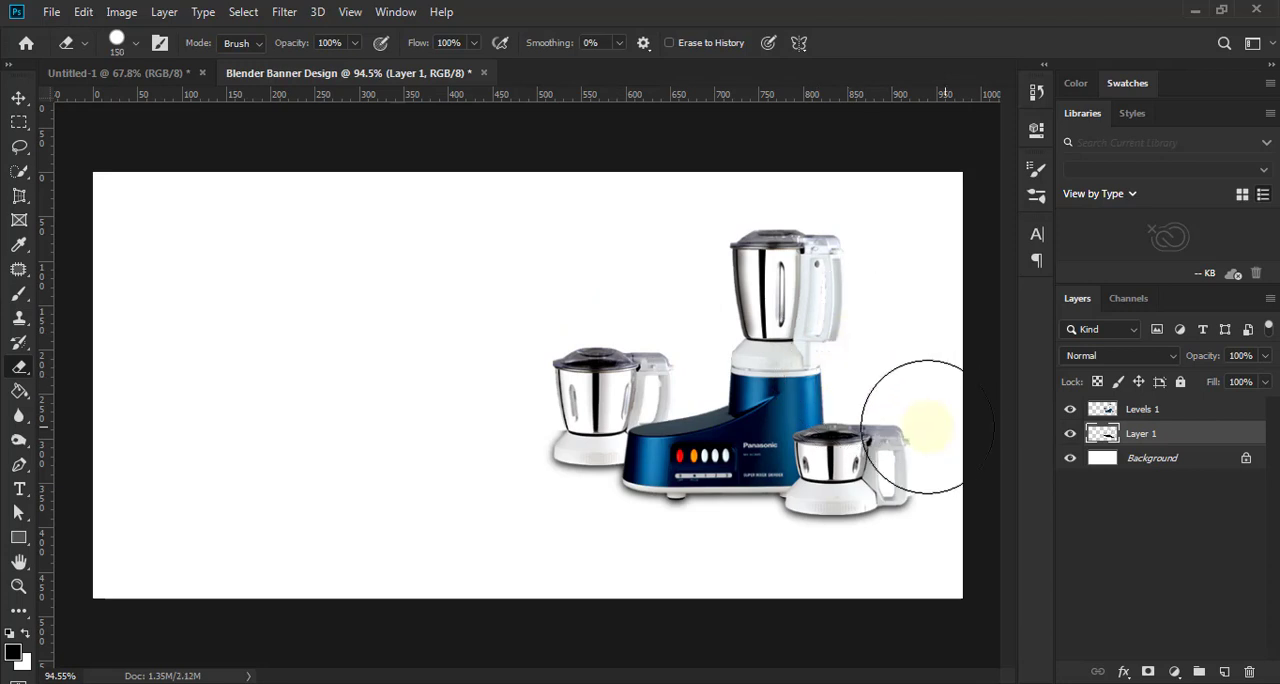
{"action": "scroll", "coordinate": [905, 525], "scroll_direction": "up", "scroll_amount": 2}
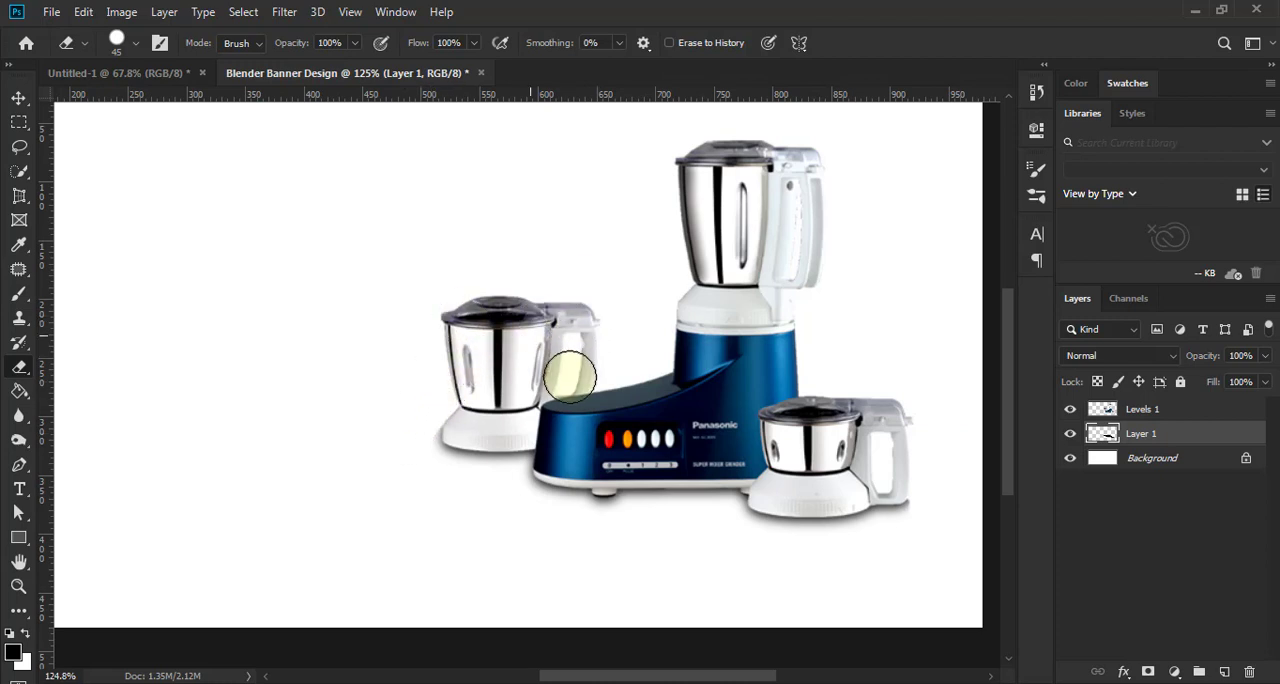
- Lower the shadow layer's opacity to 63% and deselect the layer
{"action": "left_click", "coordinate": [18, 97]}
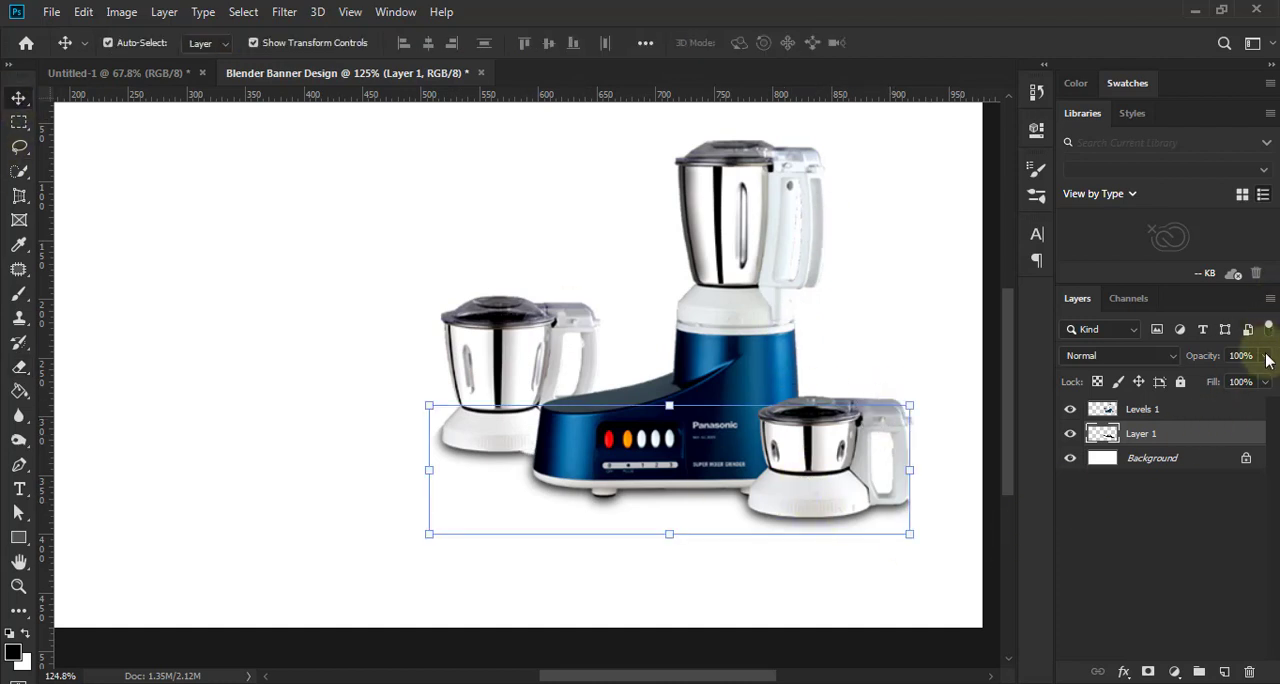
{"action": "left_click", "coordinate": [1265, 355]}
{"action": "left_click_drag", "start_coordinate": [1252, 383], "coordinate": [1236, 387]}
{"action": "scroll", "coordinate": [920, 525], "scroll_direction": "down", "scroll_amount": 5}
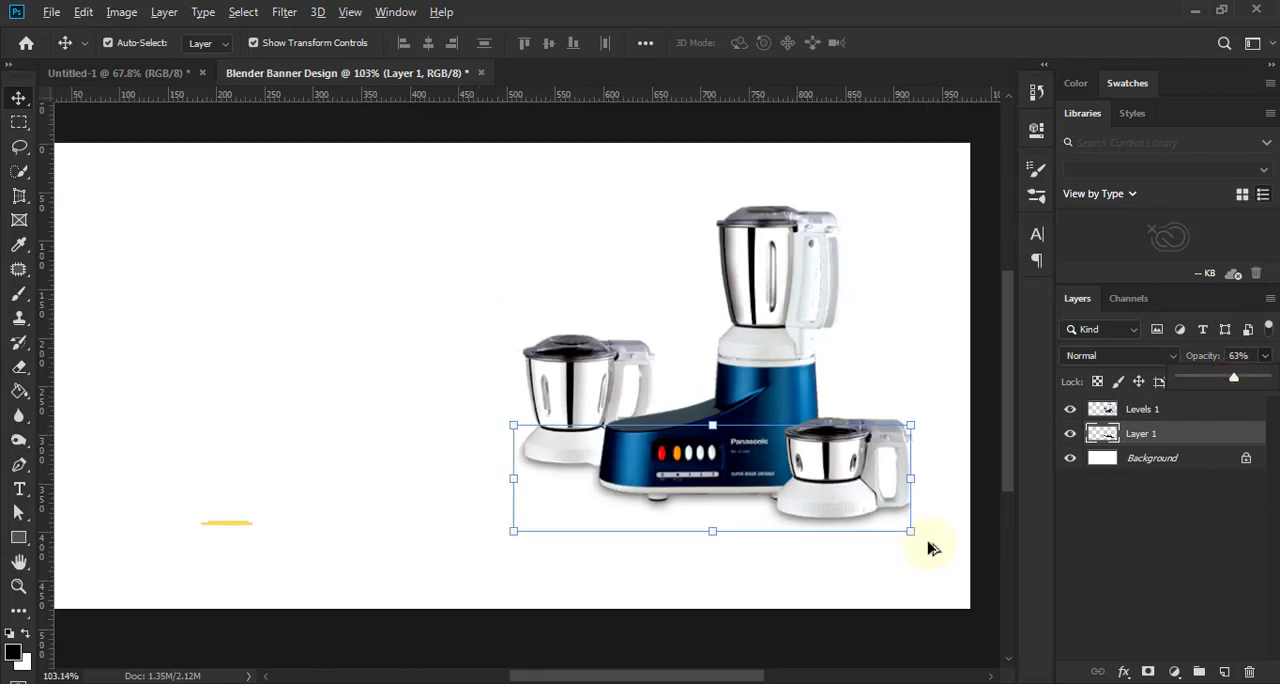
{"action": "left_click", "coordinate": [928, 520]}
{"action": "scroll", "coordinate": [928, 518], "scroll_direction": "up", "scroll_amount": 1}
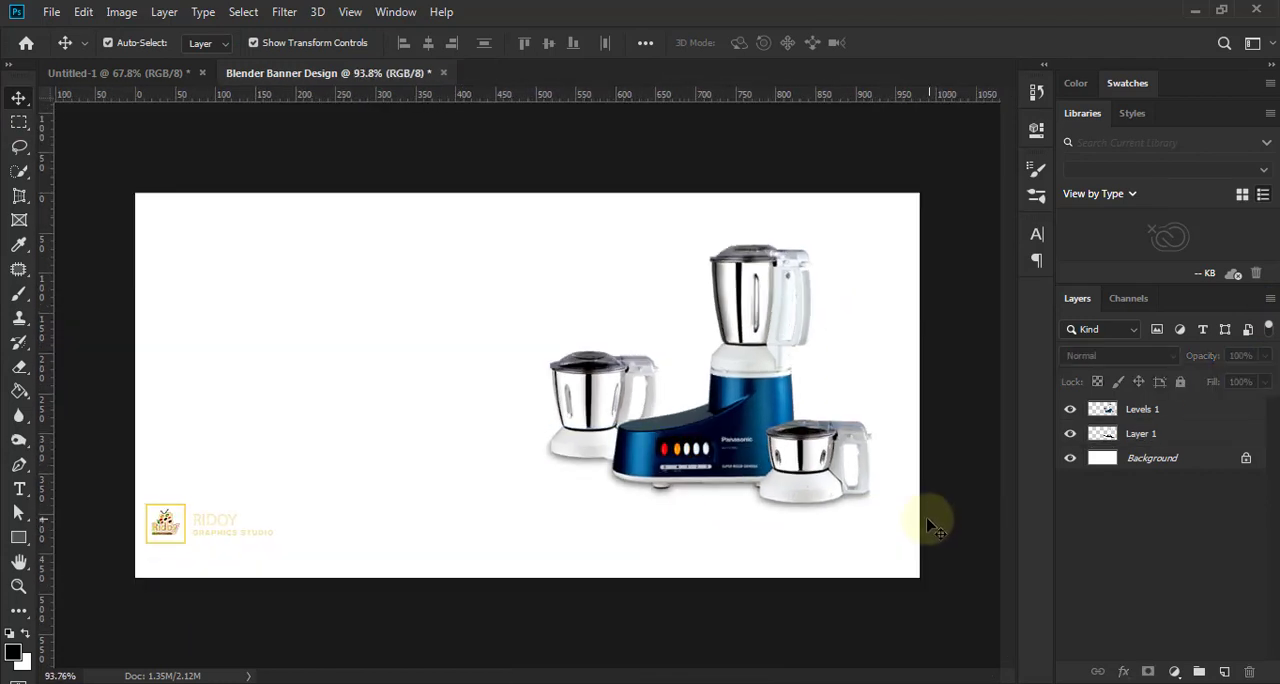
- Add a gradient fill layer above the blender layer and delete the end colour stop of its Foreground to Transparent gradient
{"action": "left_click", "coordinate": [1192, 419]}
{"action": "left_click", "coordinate": [1174, 671]}
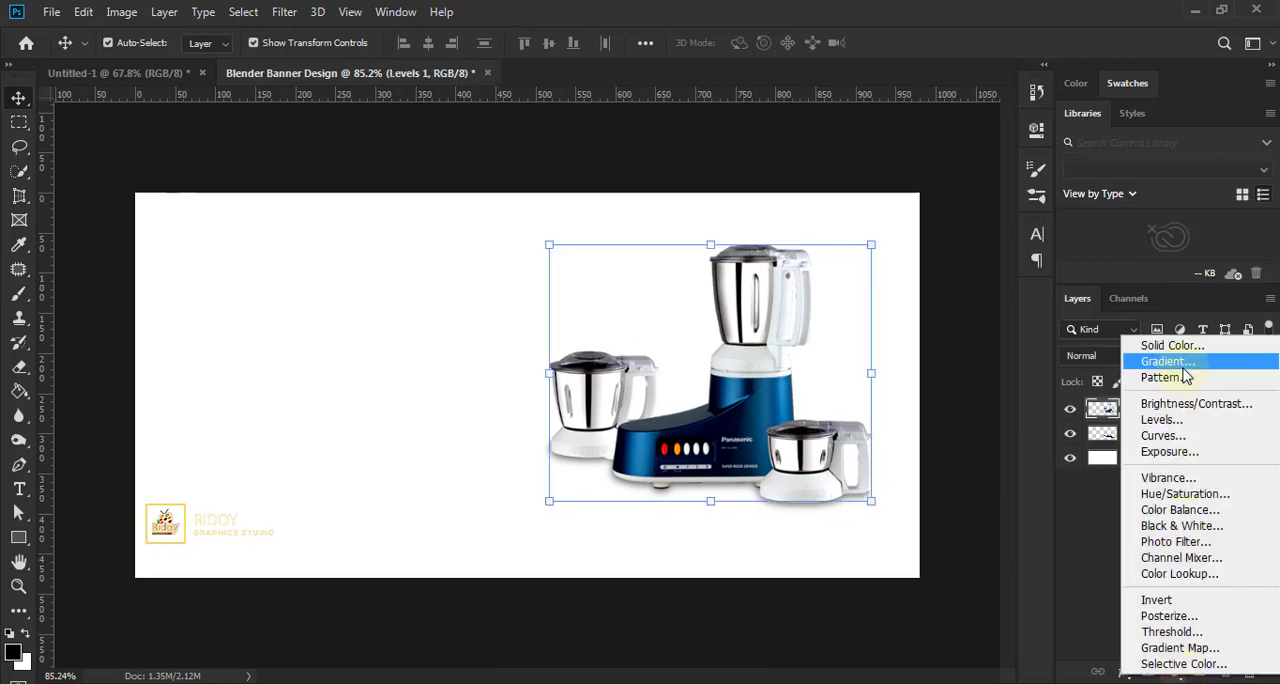
{"action": "left_click", "coordinate": [1170, 362]}
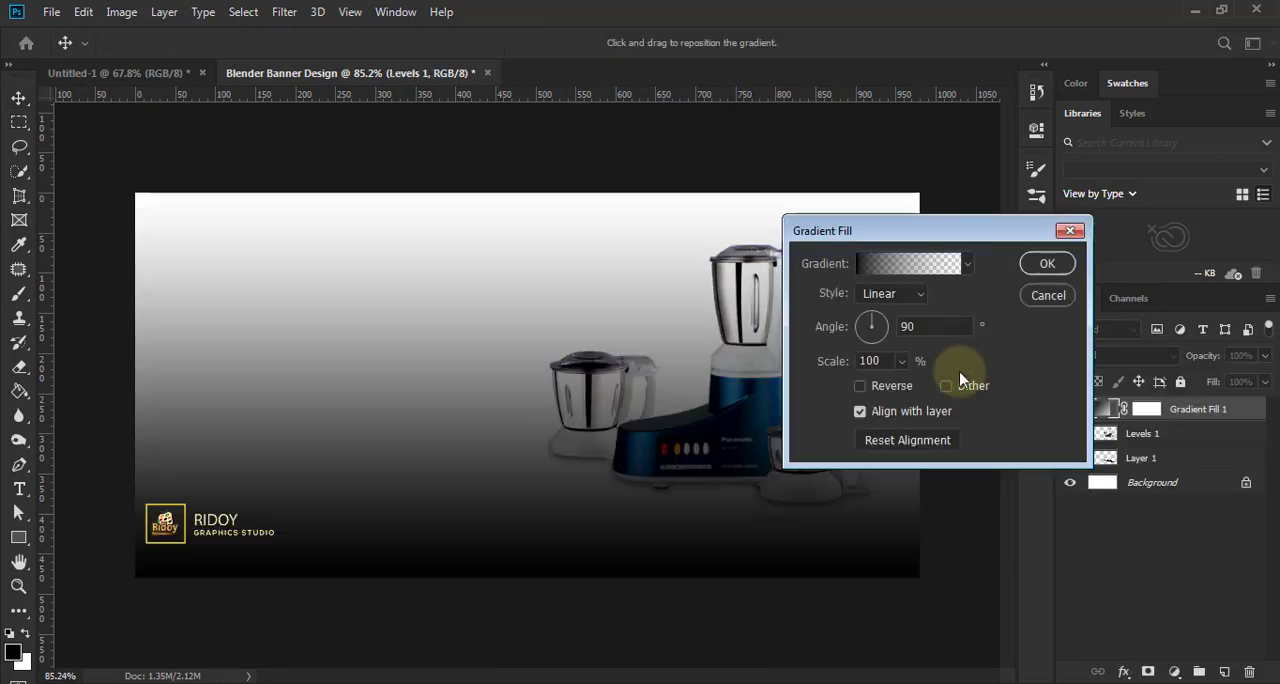
{"action": "left_click", "coordinate": [918, 263]}
{"action": "left_click", "coordinate": [951, 185]}
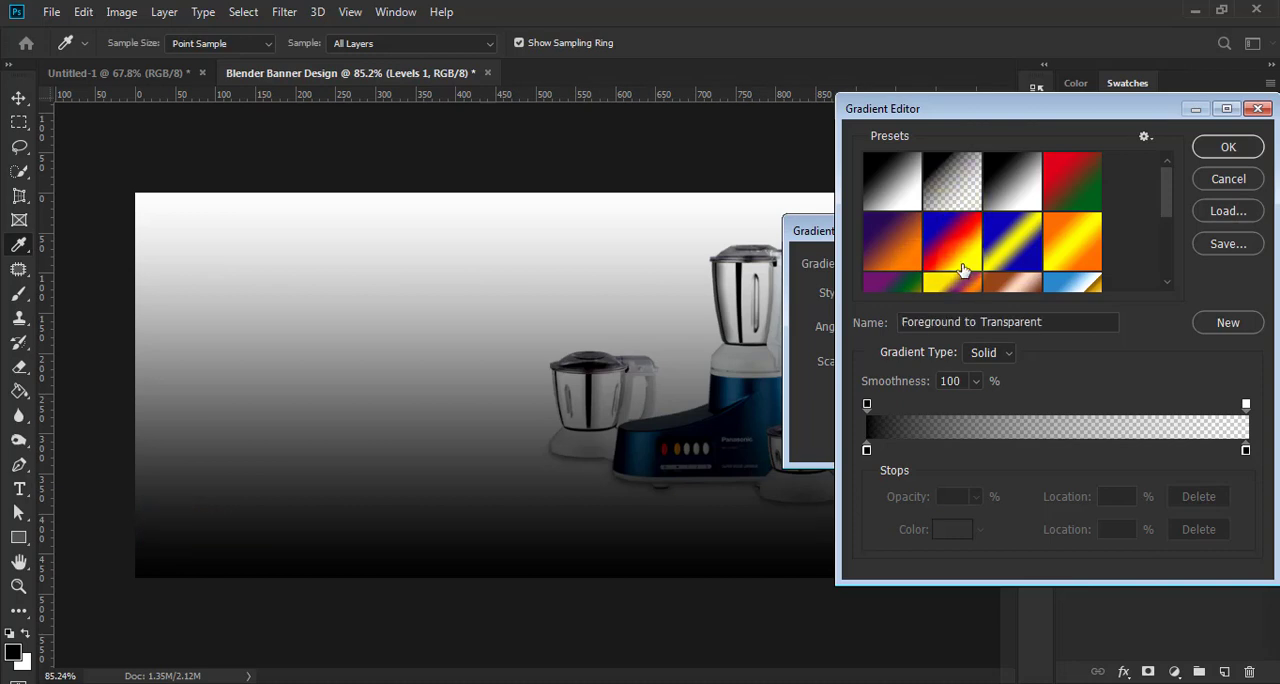
{"action": "left_click", "coordinate": [1245, 450]}
{"action": "left_click", "coordinate": [1198, 529]}
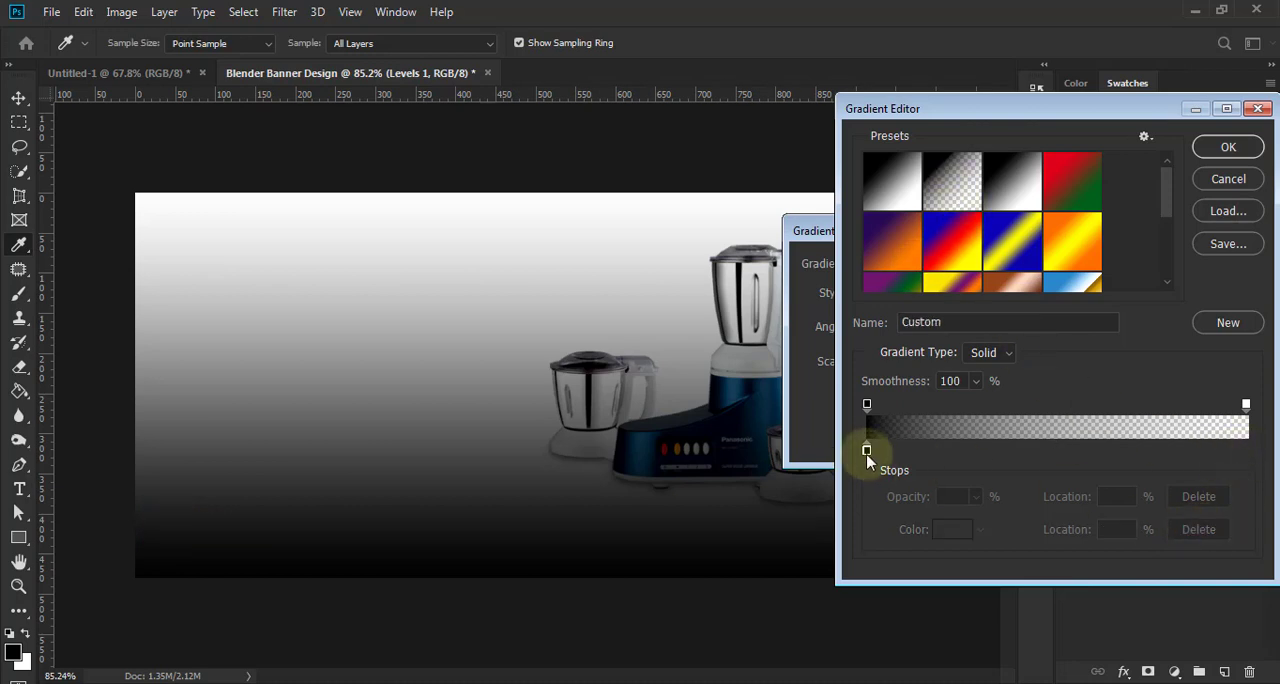
- Set the gradient's remaining colour stop to the dark blue 011d2e, based on a blue sampled from the blender body
{"action": "left_click", "coordinate": [867, 451]}
{"action": "left_click", "coordinate": [951, 529]}
{"action": "left_click", "coordinate": [735, 386]}
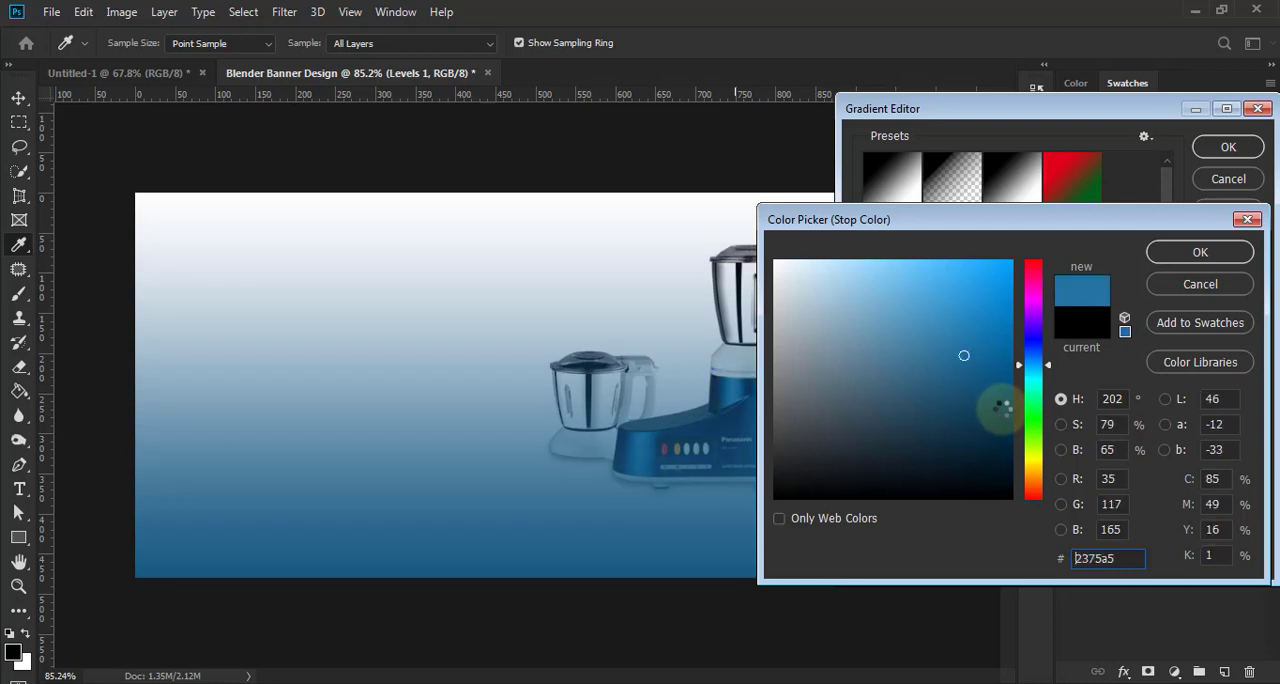
{"action": "left_click_drag", "start_coordinate": [997, 400], "coordinate": [1010, 453]}
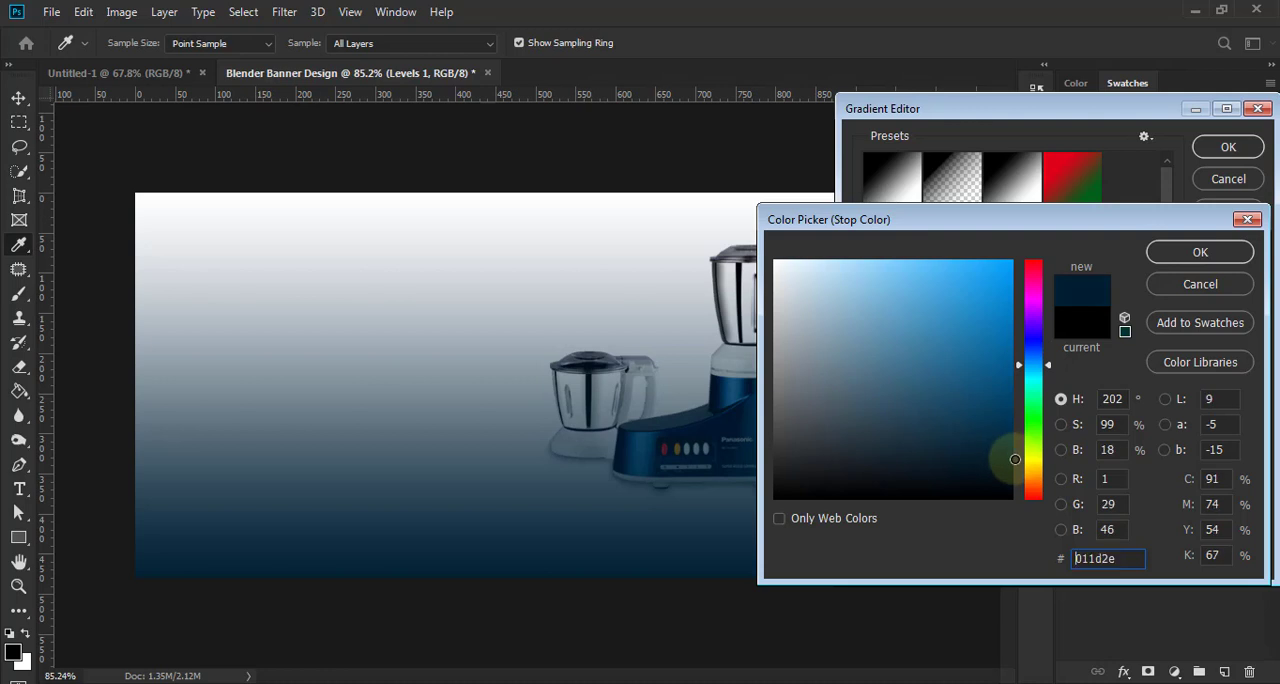
{"action": "left_click", "coordinate": [1200, 252]}
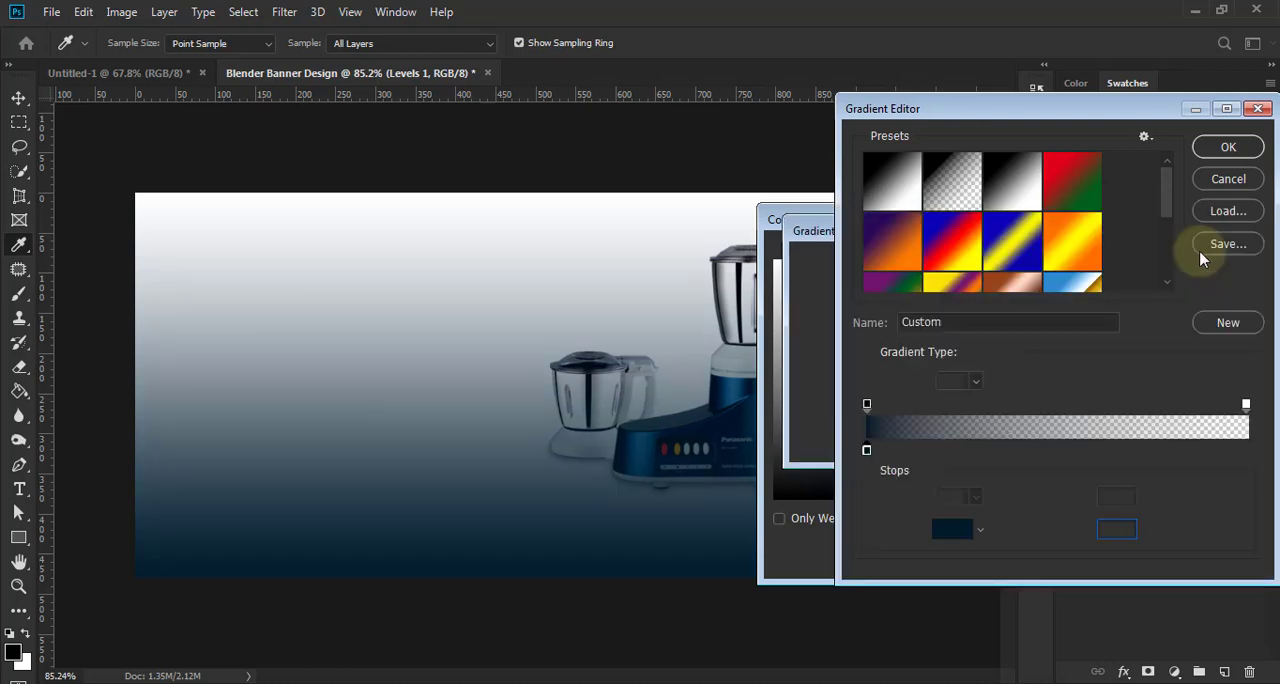
{"action": "left_click", "coordinate": [1228, 147]}
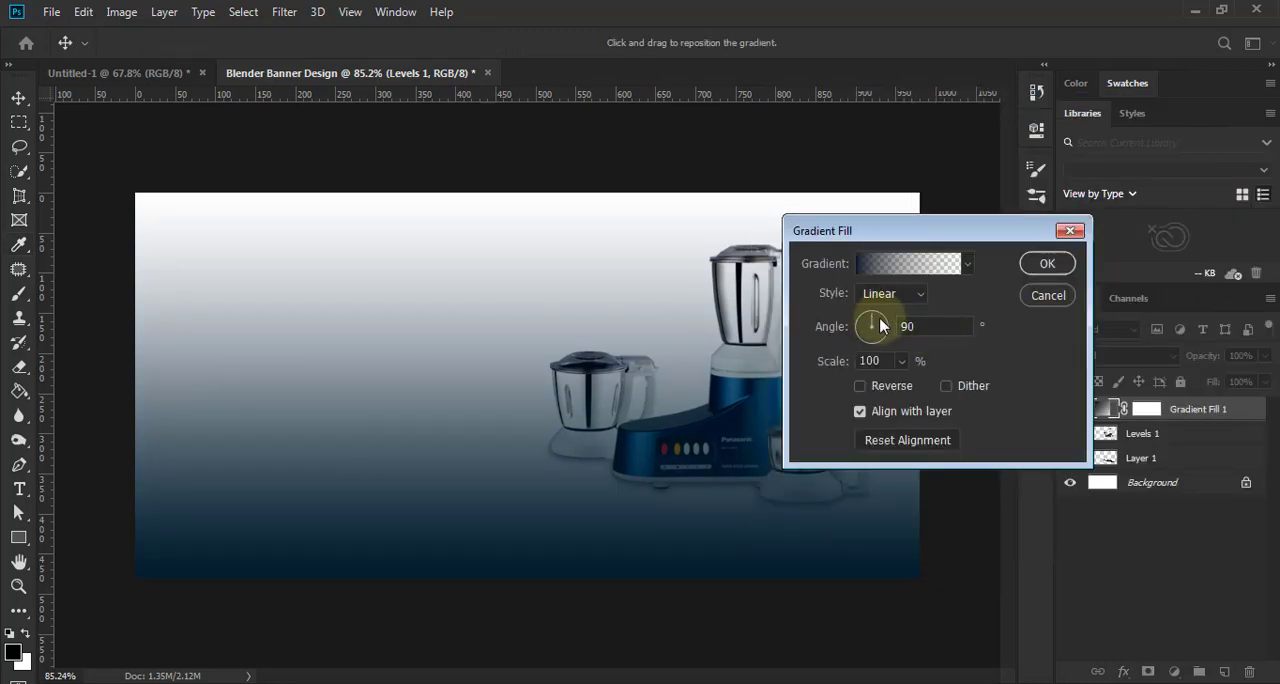
- Set the gradient fill's angle to 0° so the dark blue fades across the banner horizontally, and apply the fill
{"action": "left_click_drag", "start_coordinate": [879, 317], "coordinate": [892, 327]}
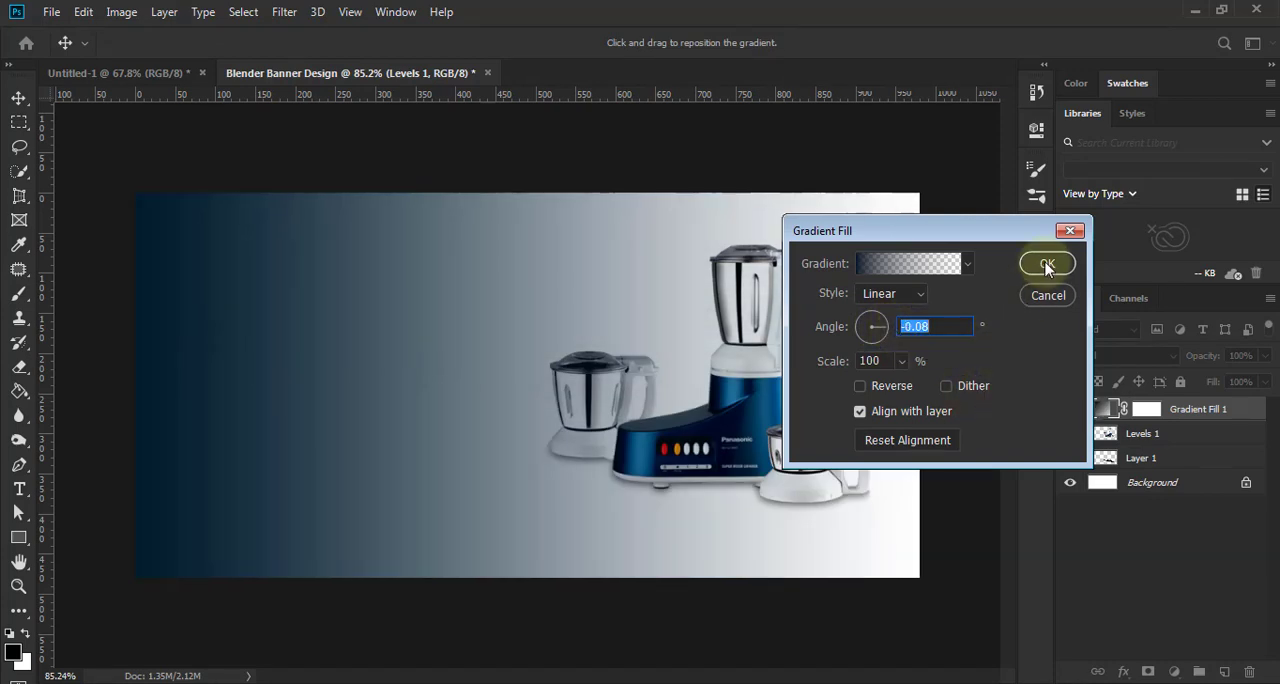
{"action": "left_click", "coordinate": [910, 264]}
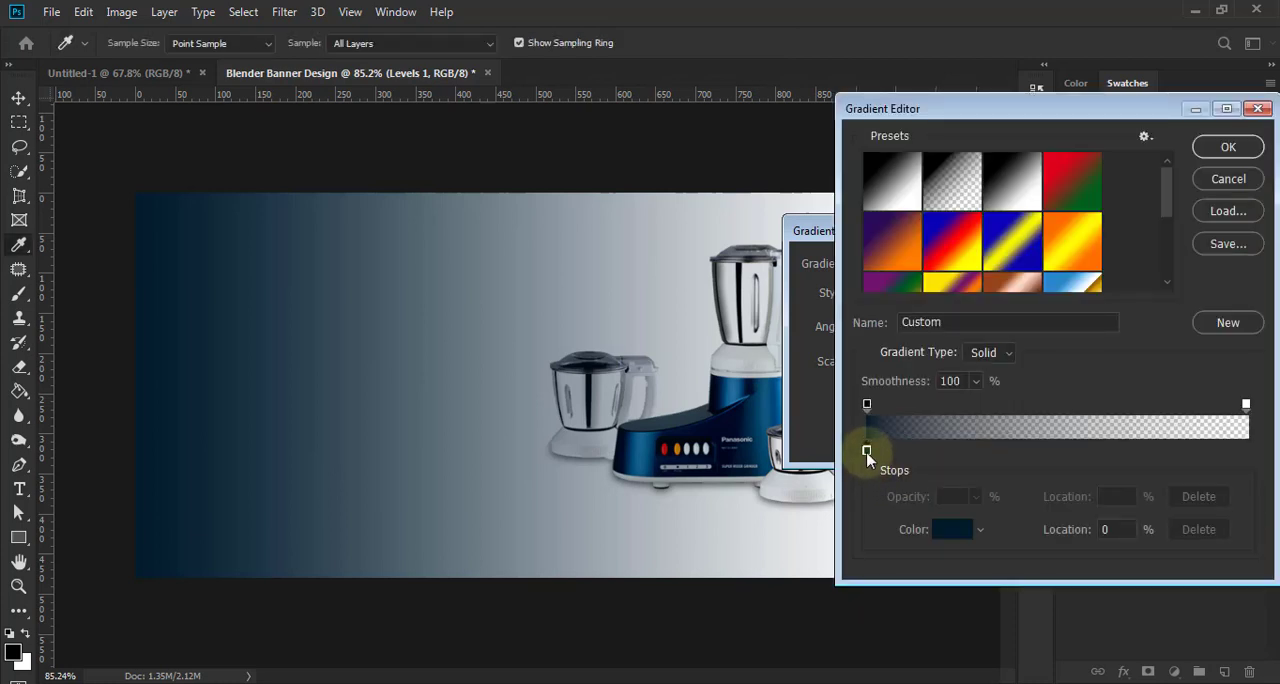
{"action": "mouse_move", "coordinate": [869, 458]}
{"action": "left_mouse_down"}
{"action": "mouse_move", "coordinate": [926, 458]}
{"action": "mouse_move", "coordinate": [866, 452]}
{"action": "left_mouse_up"}
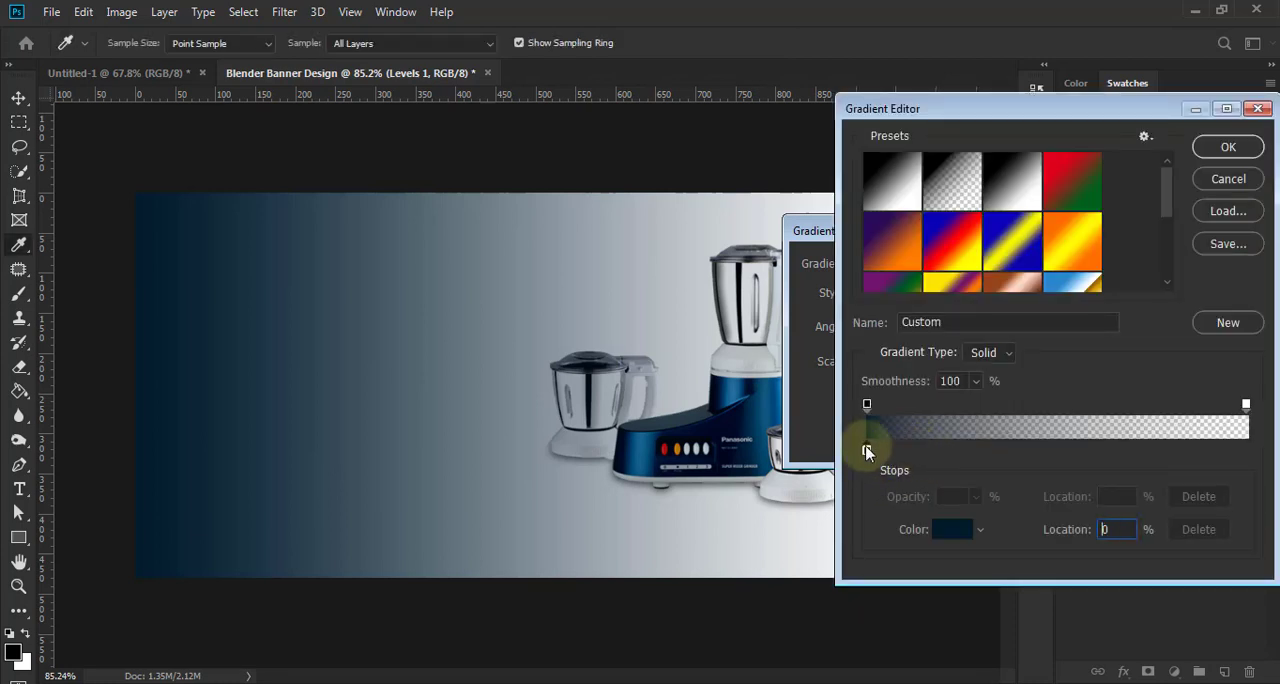
{"action": "left_click", "coordinate": [1228, 147]}
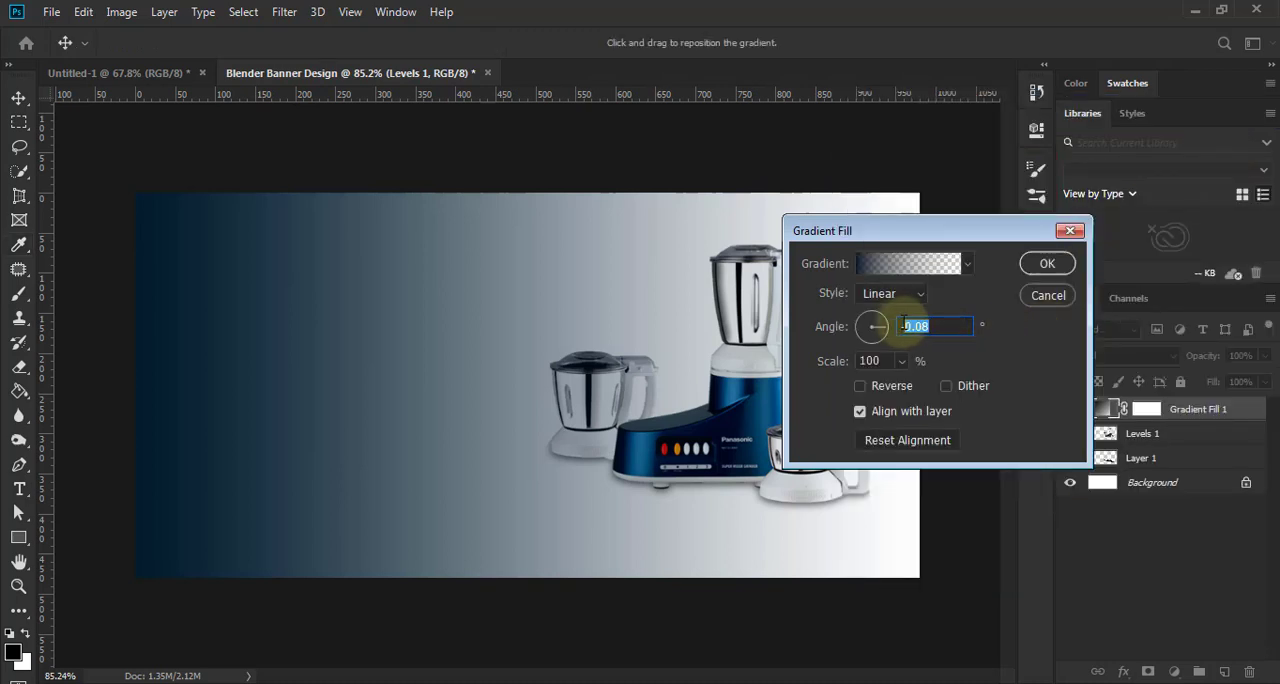
{"action": "type", "text": "0"}
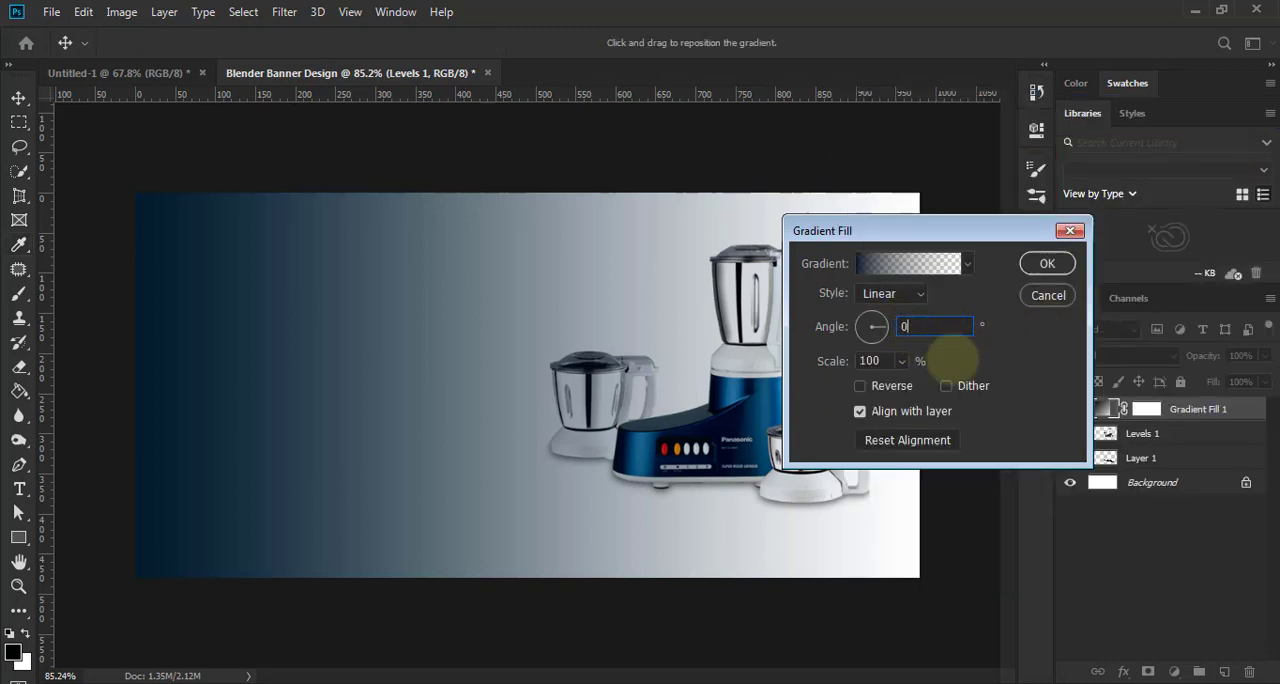
{"action": "key", "text": "Return"}
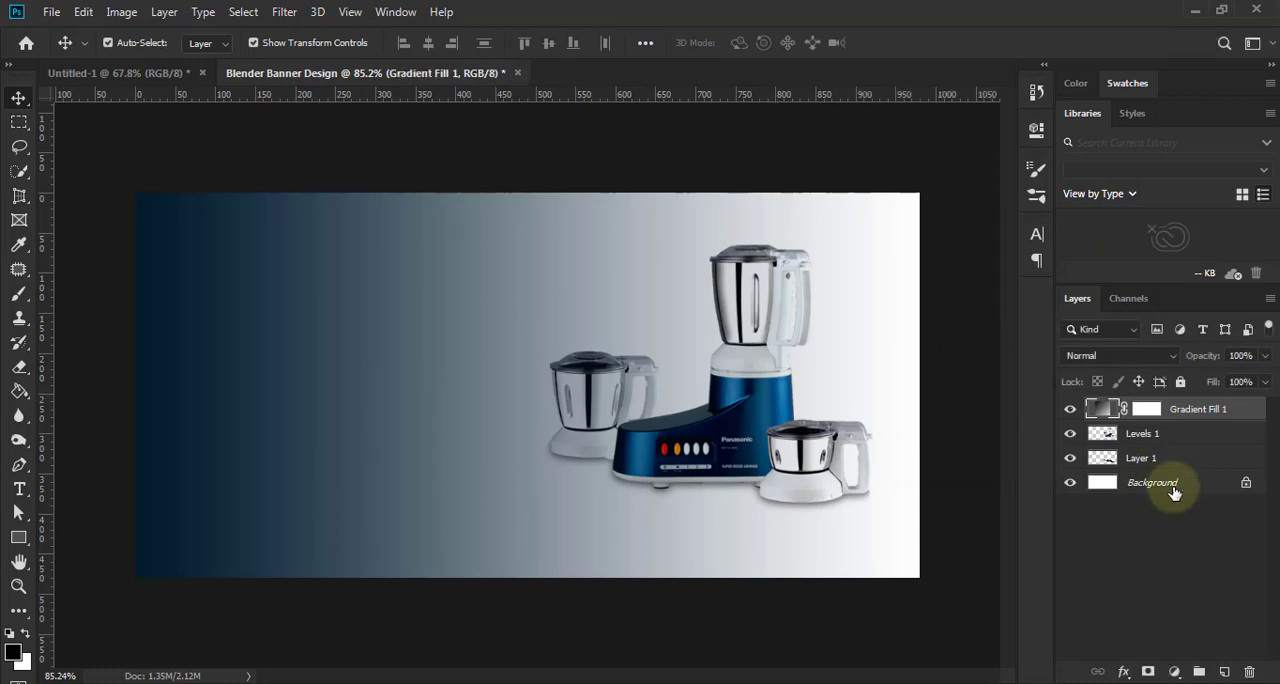
- Add a light grey solid colour fill layer directly above the Background layer
{"action": "left_click", "coordinate": [1174, 488]}
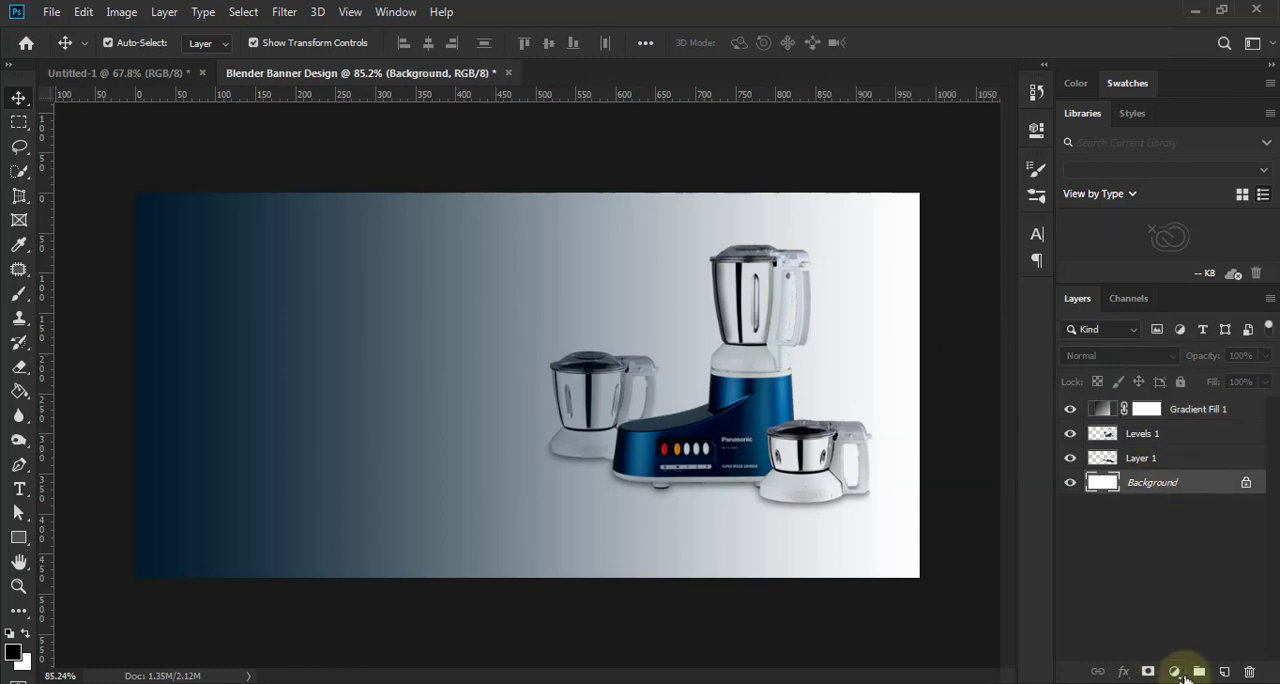
{"action": "left_click", "coordinate": [1174, 671]}
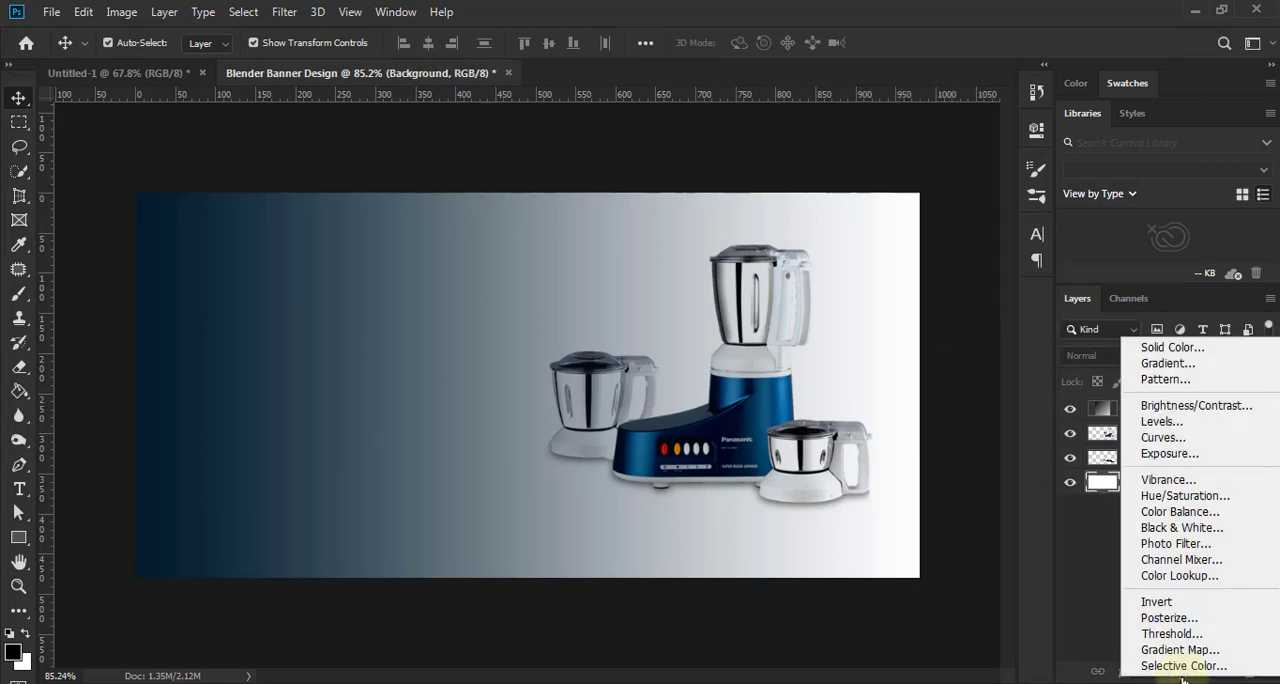
{"action": "left_click", "coordinate": [1168, 348]}
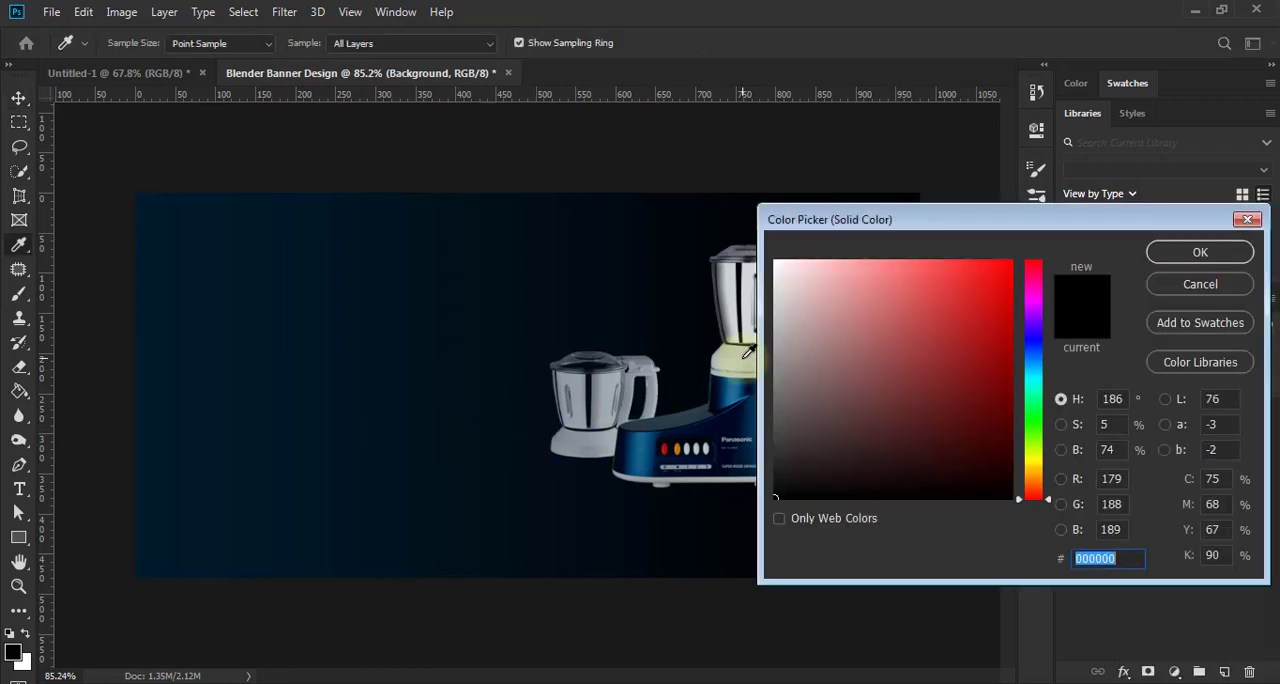
{"action": "left_click", "coordinate": [747, 352]}
{"action": "left_click_drag", "start_coordinate": [920, 228], "coordinate": [924, 227]}
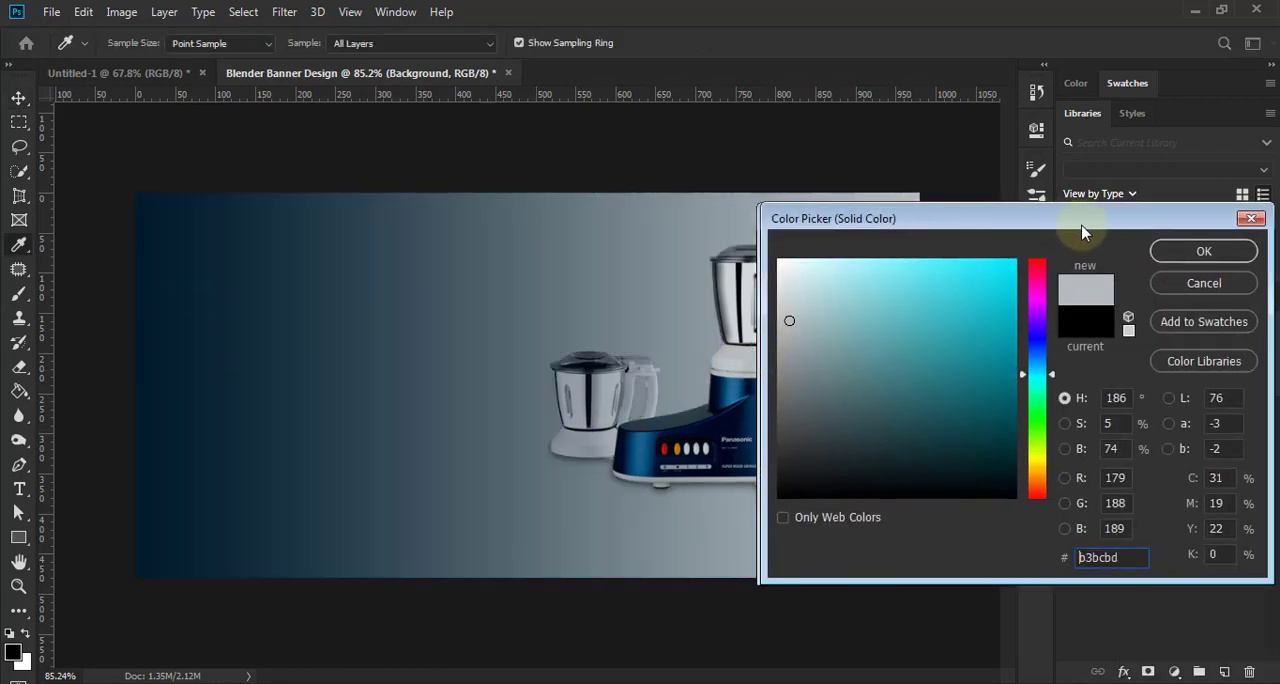
{"action": "left_click_drag", "start_coordinate": [1083, 232], "coordinate": [1268, 241]}
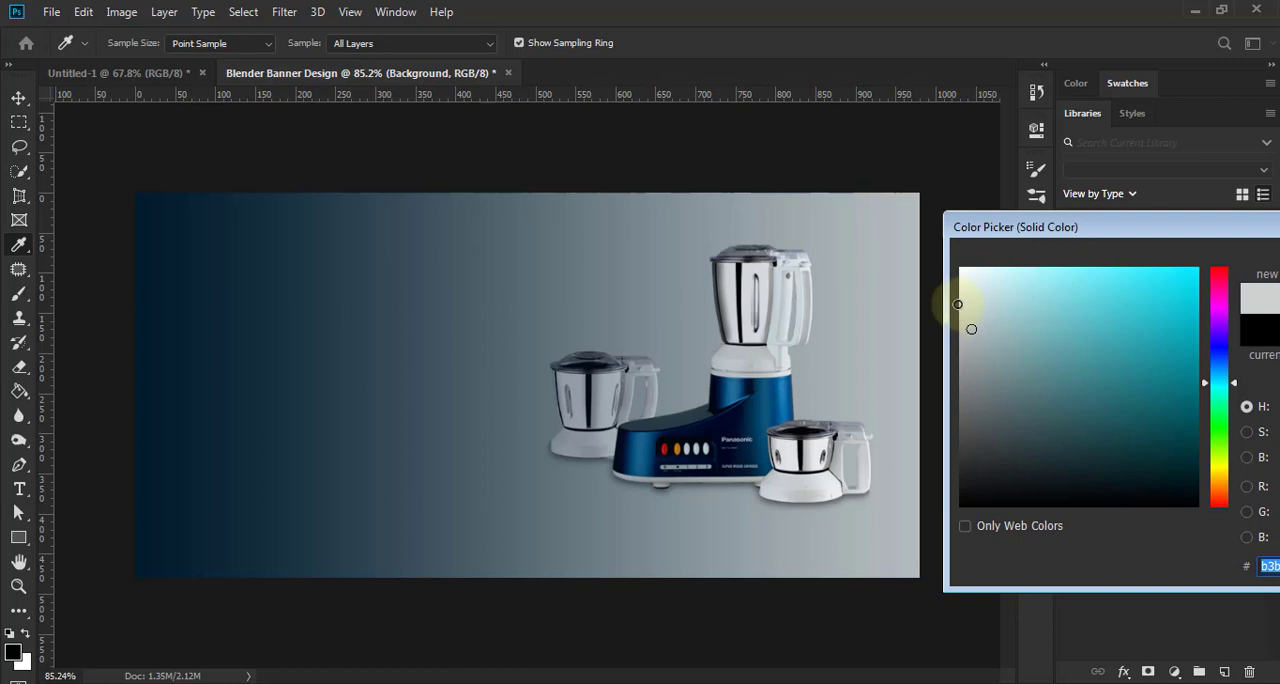
{"action": "left_click", "coordinate": [960, 303]}
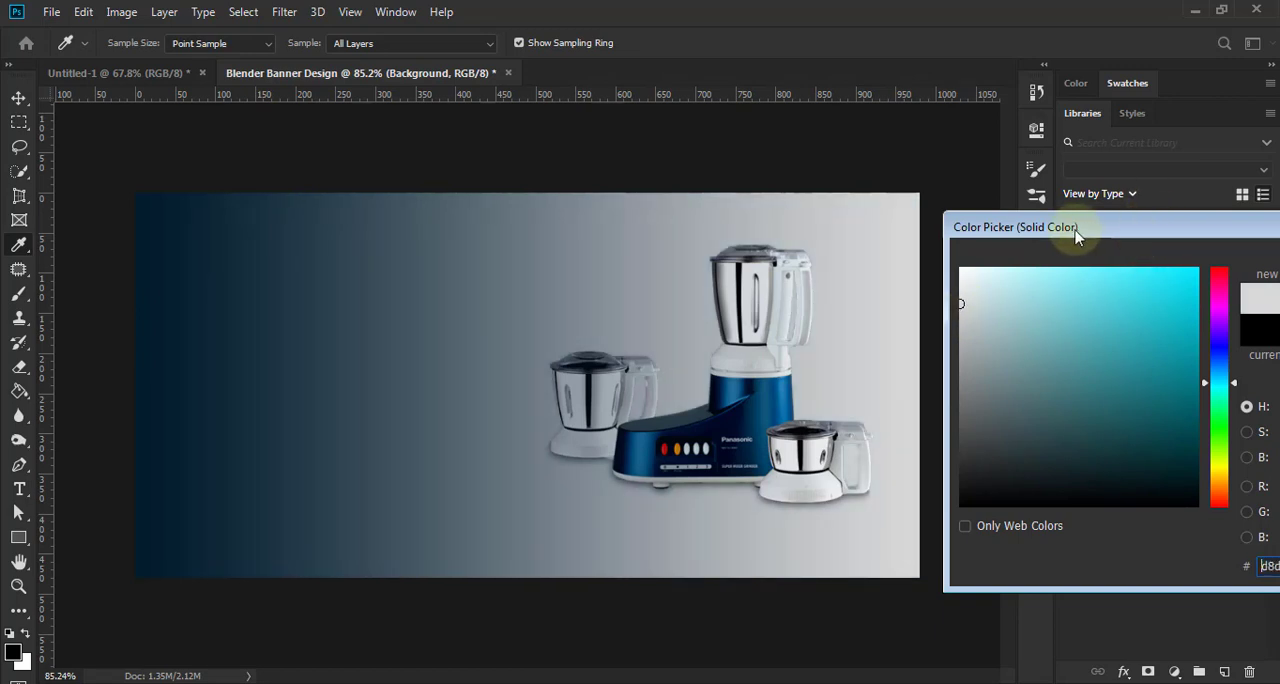
{"action": "left_click_drag", "start_coordinate": [1080, 229], "coordinate": [938, 235]}
{"action": "left_click", "coordinate": [1244, 270]}
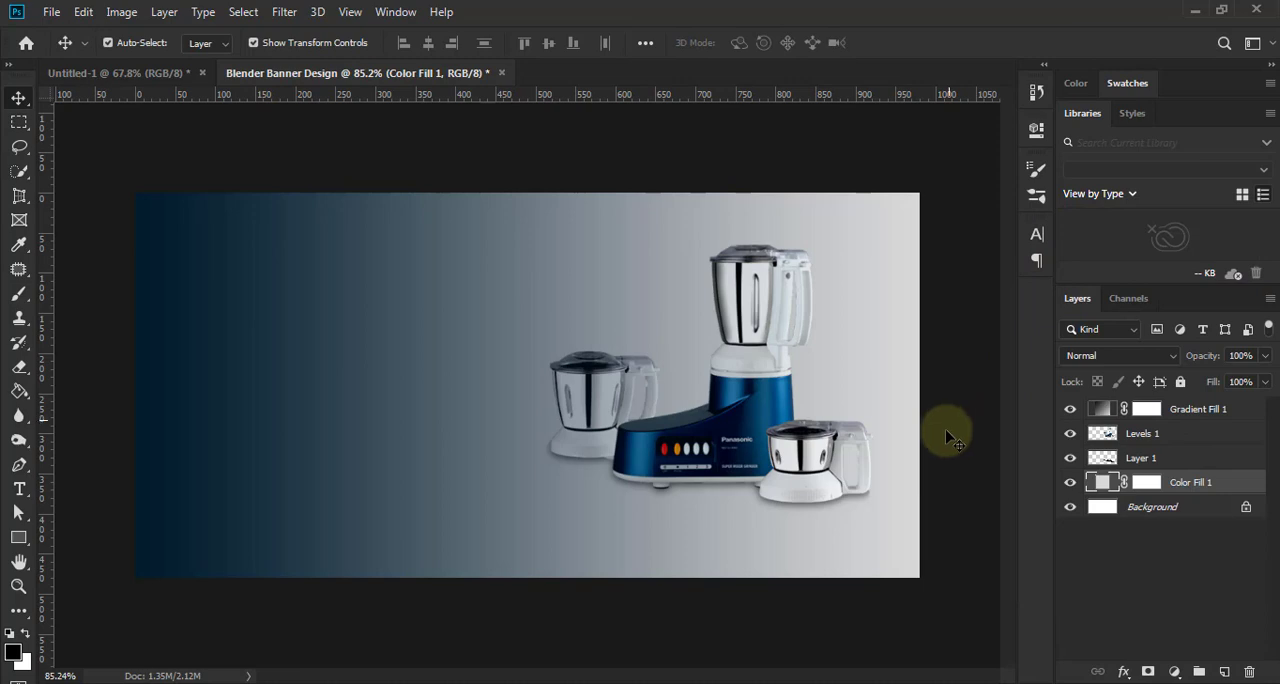
- Reopen the Gradient Fill 1 gradient for editing and add a second colour stop at 39%
{"action": "left_click", "coordinate": [1102, 412]}
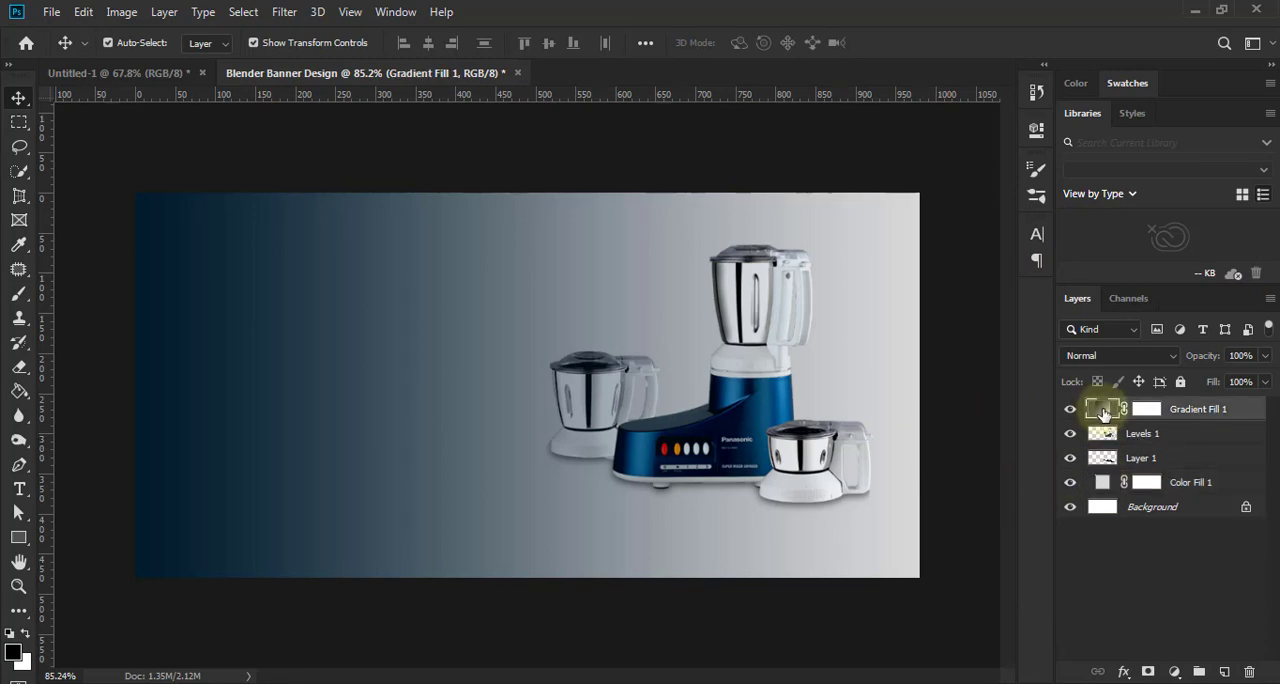
{"action": "double_click", "coordinate": [1104, 412]}
{"action": "left_click", "coordinate": [910, 262]}
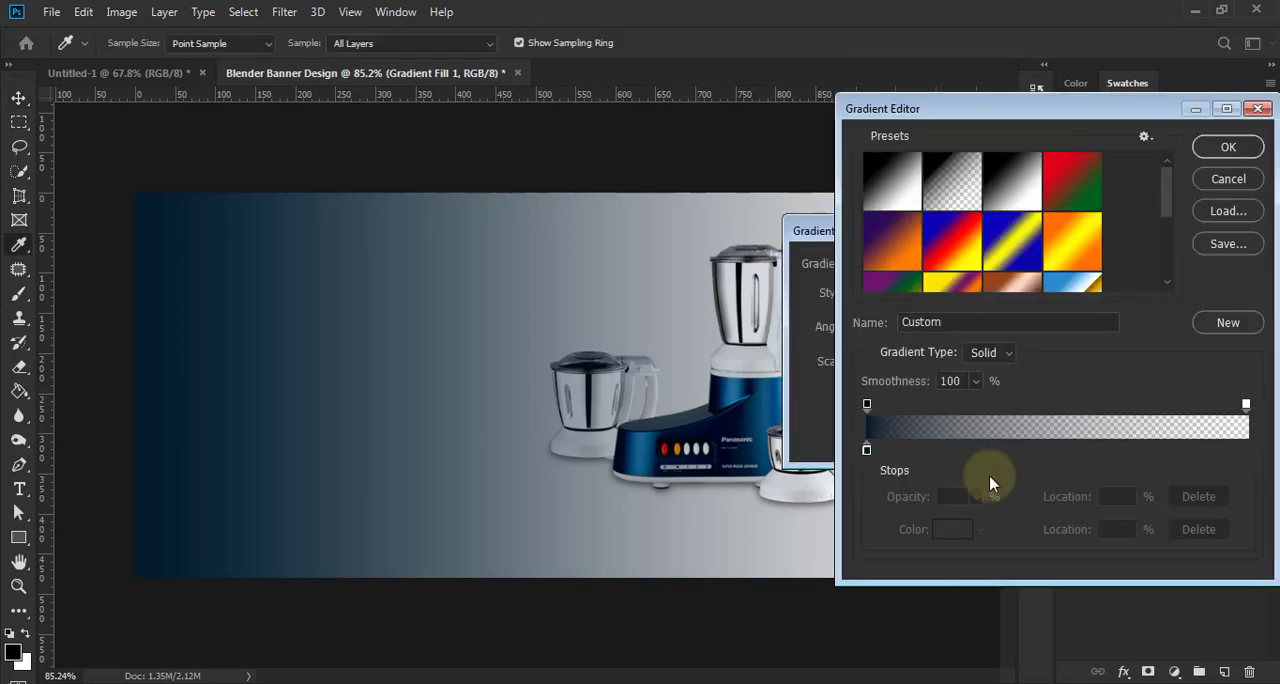
{"action": "left_click_drag", "start_coordinate": [872, 452], "coordinate": [1020, 465]}
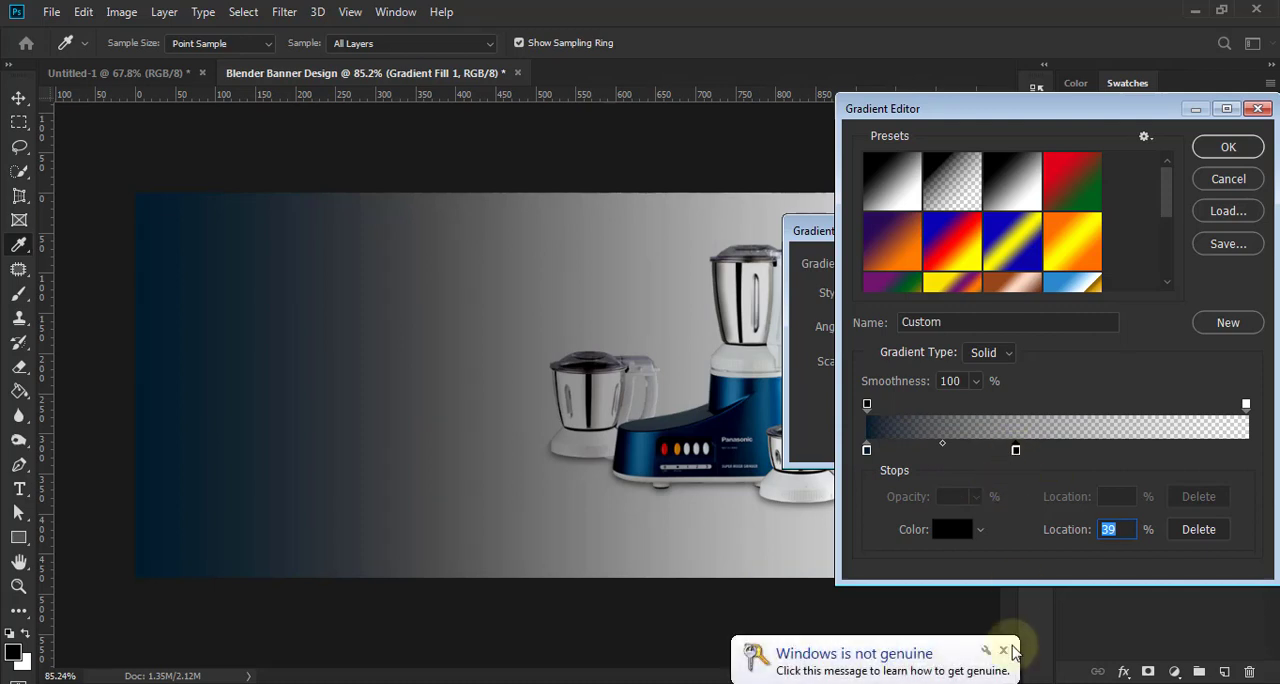
- Colour the new middle stop dark blue 00294b and shift it further toward the gradient's transparent end
{"action": "left_click", "coordinate": [951, 536]}
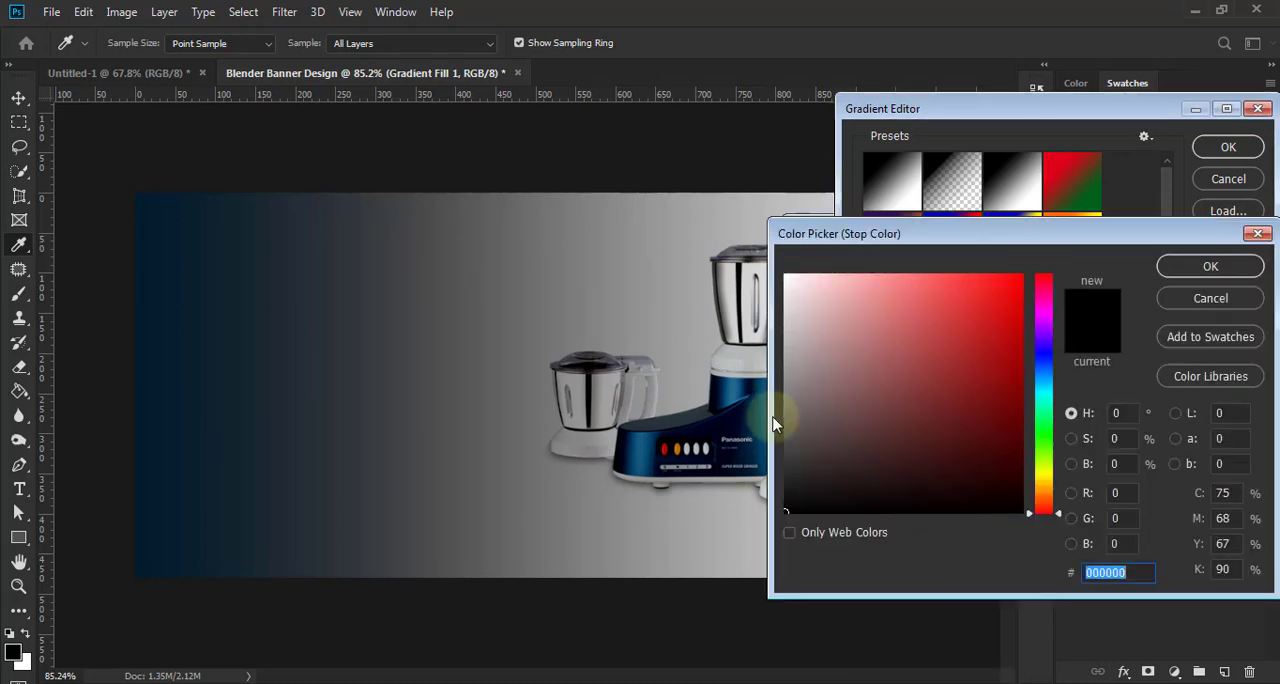
{"action": "left_click", "coordinate": [729, 390]}
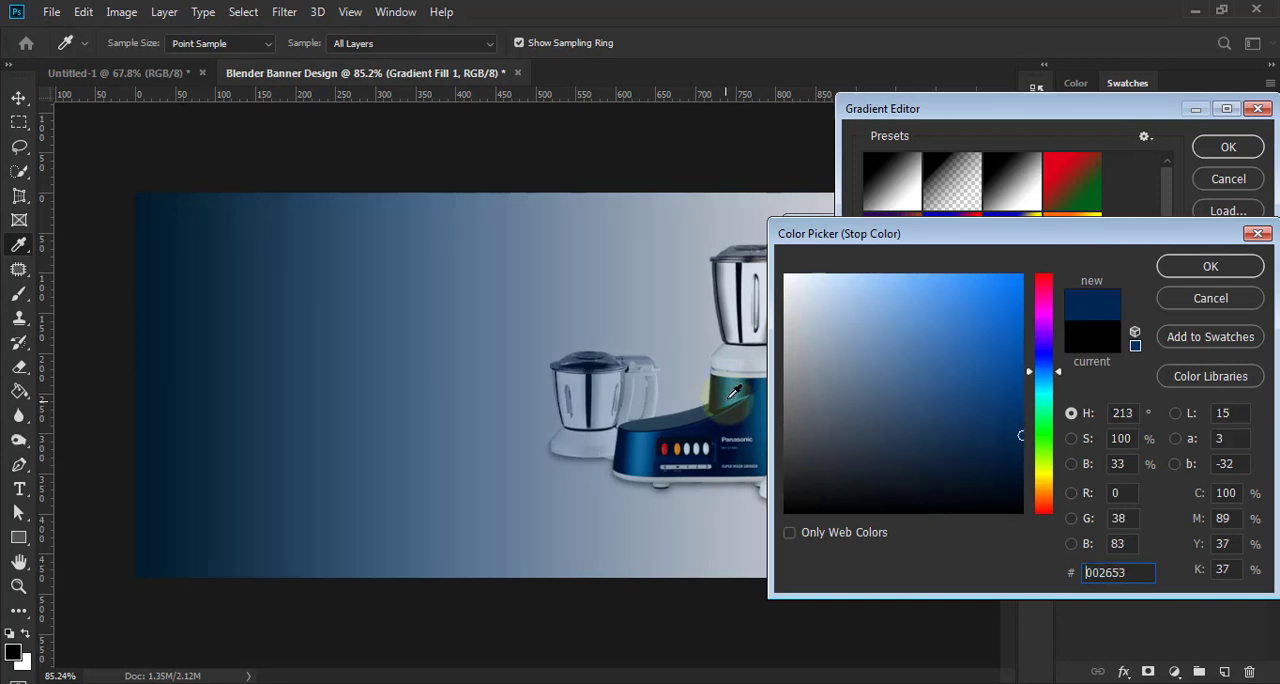
{"action": "left_click", "coordinate": [729, 400]}
{"action": "left_click", "coordinate": [727, 396]}
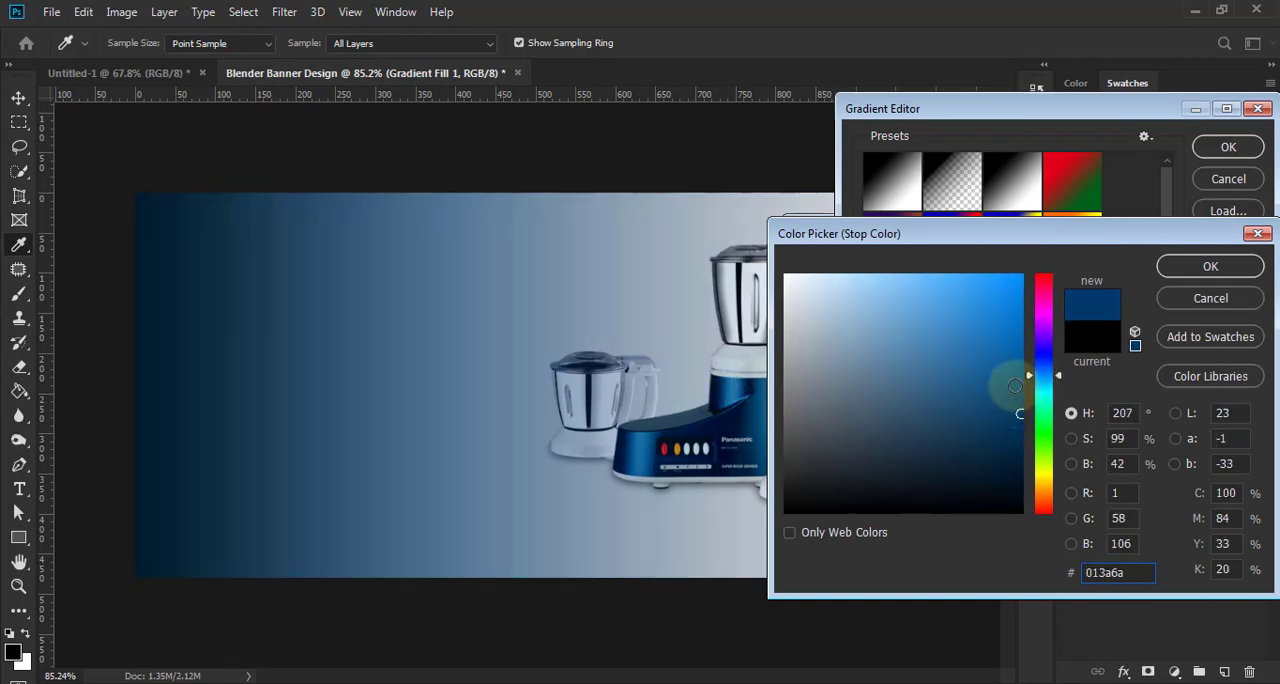
{"action": "left_click", "coordinate": [750, 418]}
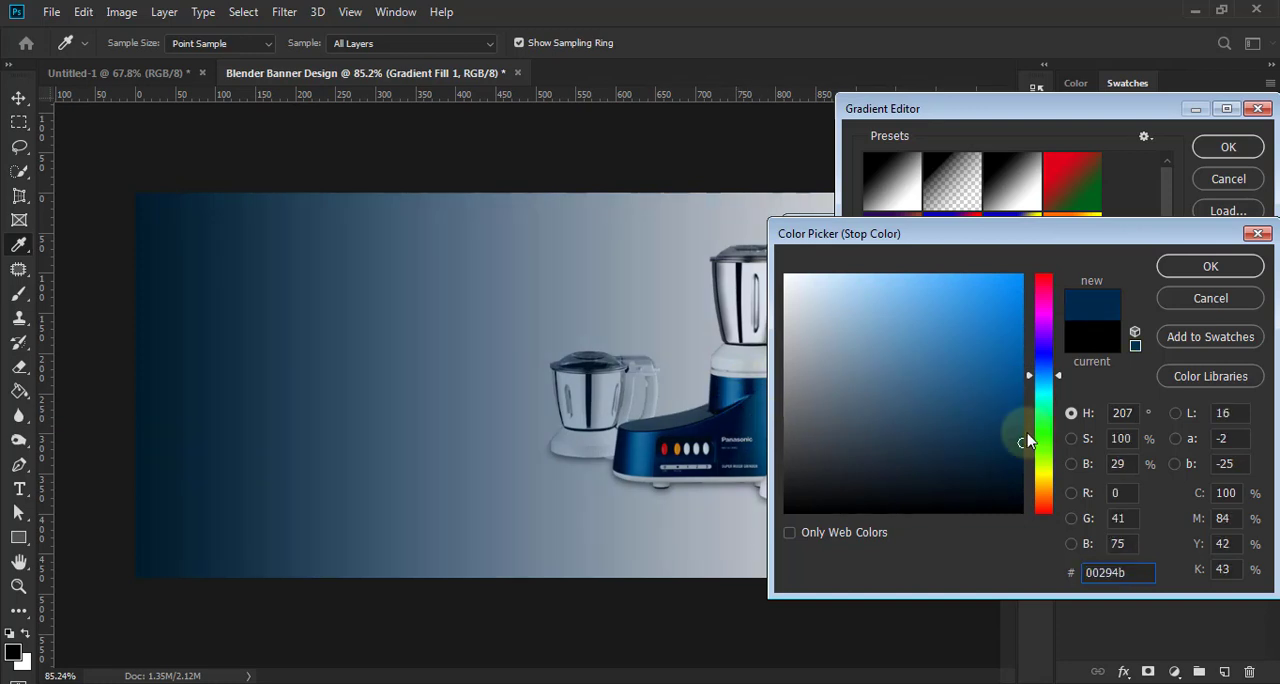
{"action": "left_click", "coordinate": [1210, 266]}
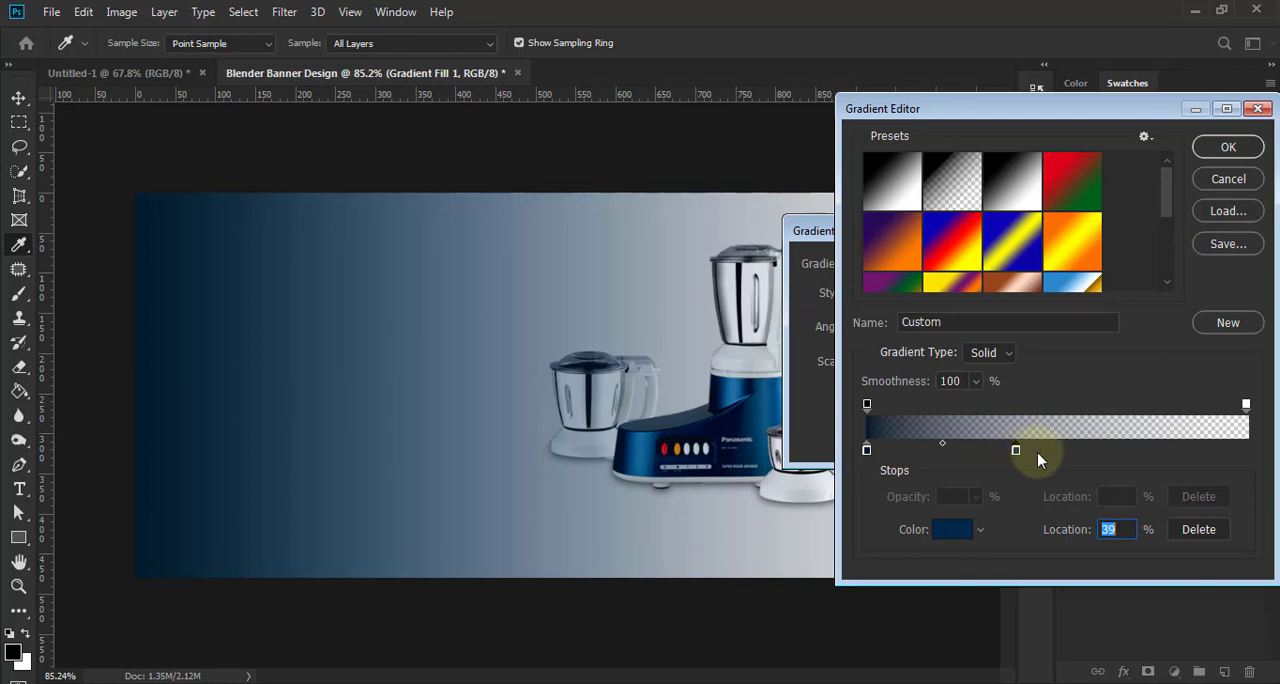
{"action": "left_click_drag", "start_coordinate": [1015, 451], "coordinate": [1077, 452]}
- Recolour the gradient's first stop navy 001233, sampling from the blender's blue base, and apply the gradient fill
{"action": "left_click", "coordinate": [952, 529]}
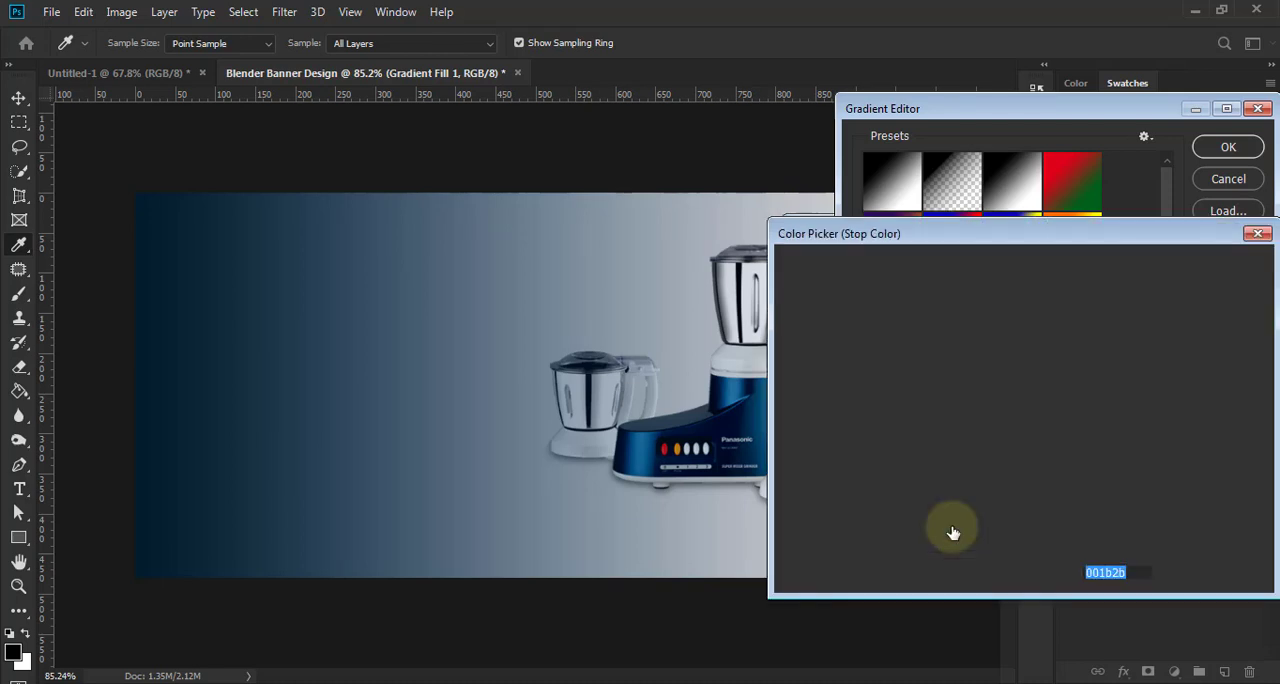
{"action": "left_click", "coordinate": [763, 410]}
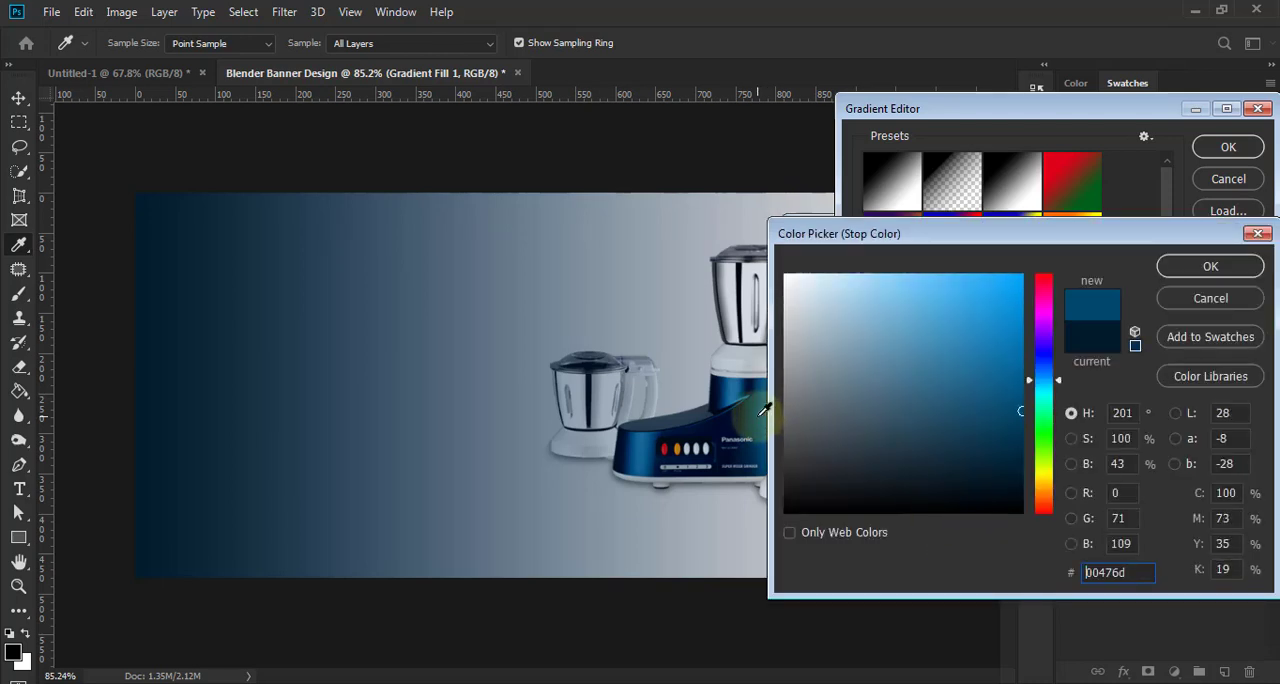
{"action": "left_click", "coordinate": [727, 389]}
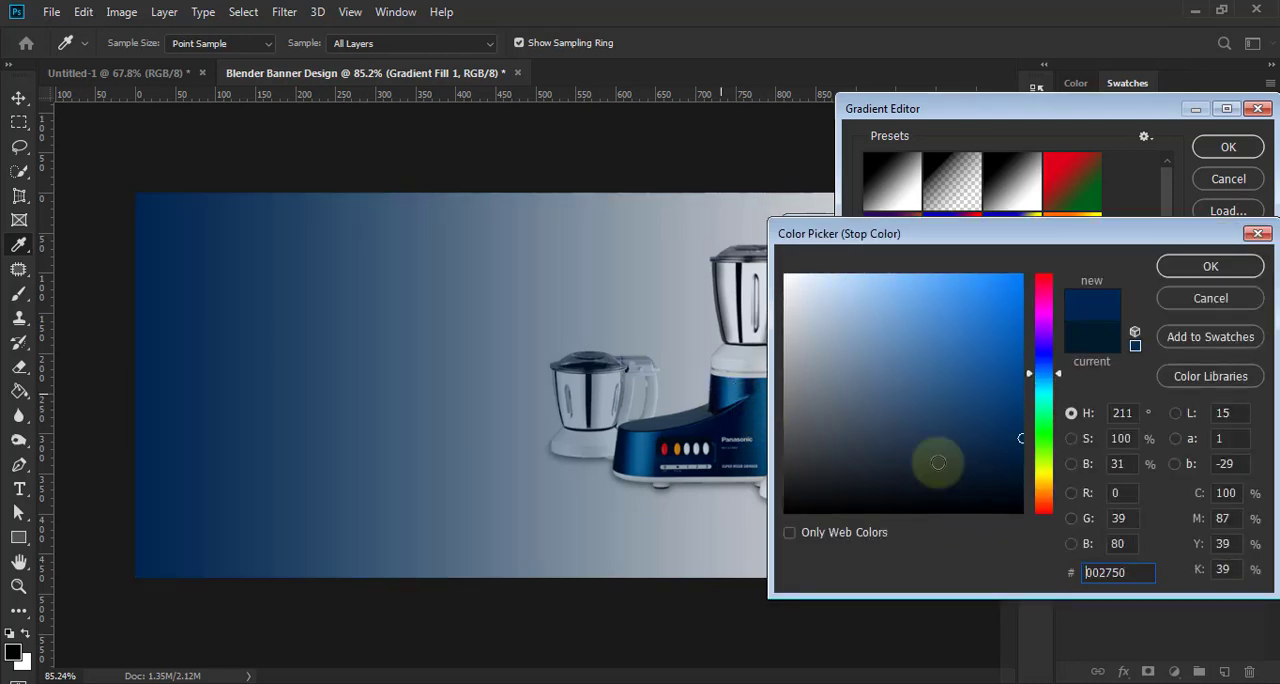
{"action": "left_click_drag", "start_coordinate": [1022, 463], "coordinate": [1023, 472]}
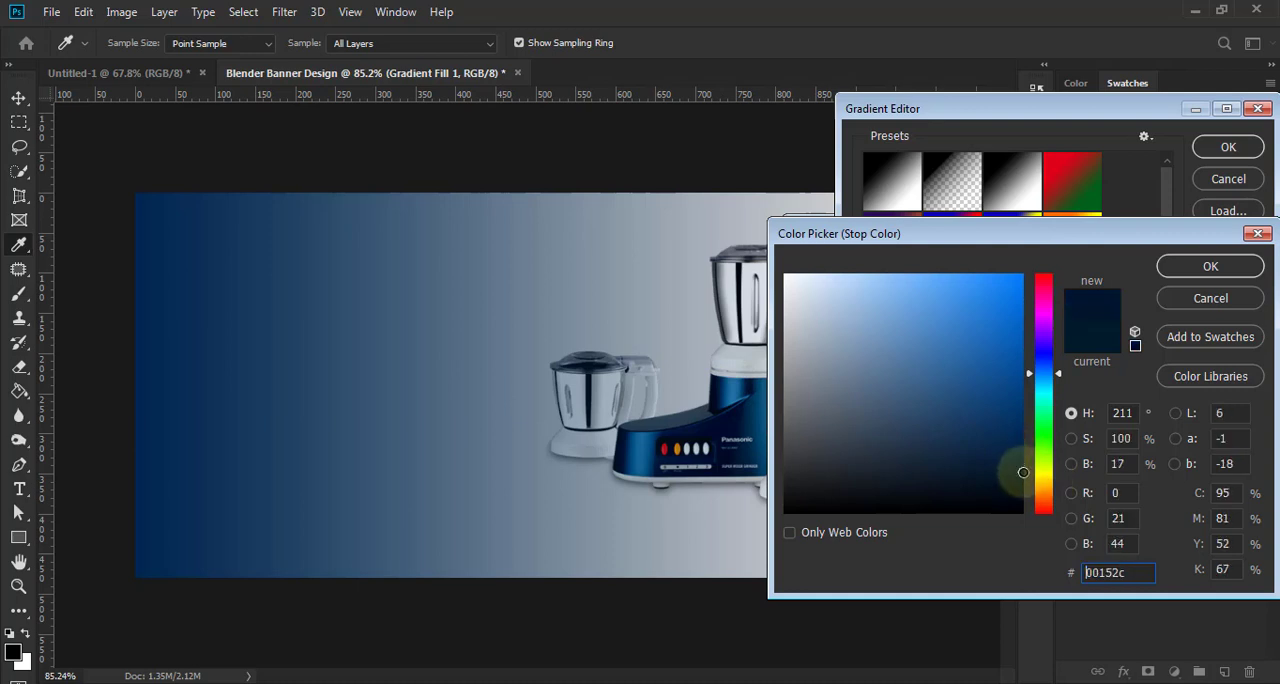
{"action": "left_click", "coordinate": [716, 397]}
{"action": "left_click", "coordinate": [717, 397]}
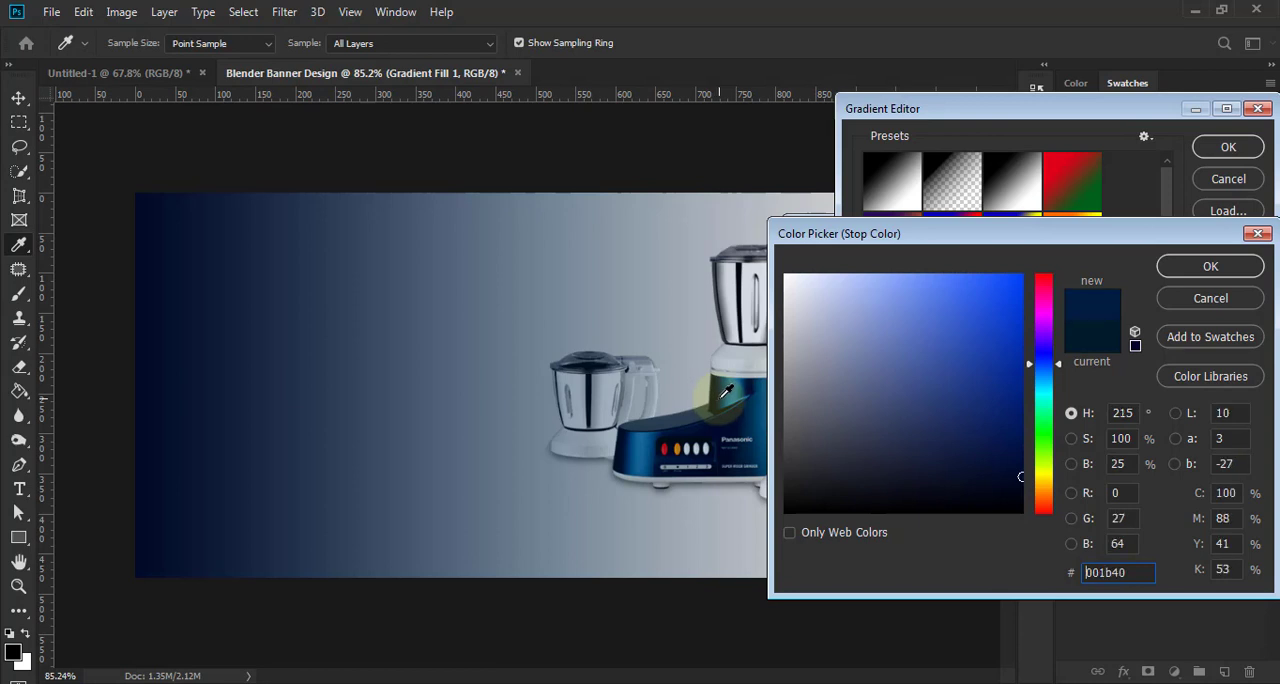
{"action": "left_click", "coordinate": [719, 401]}
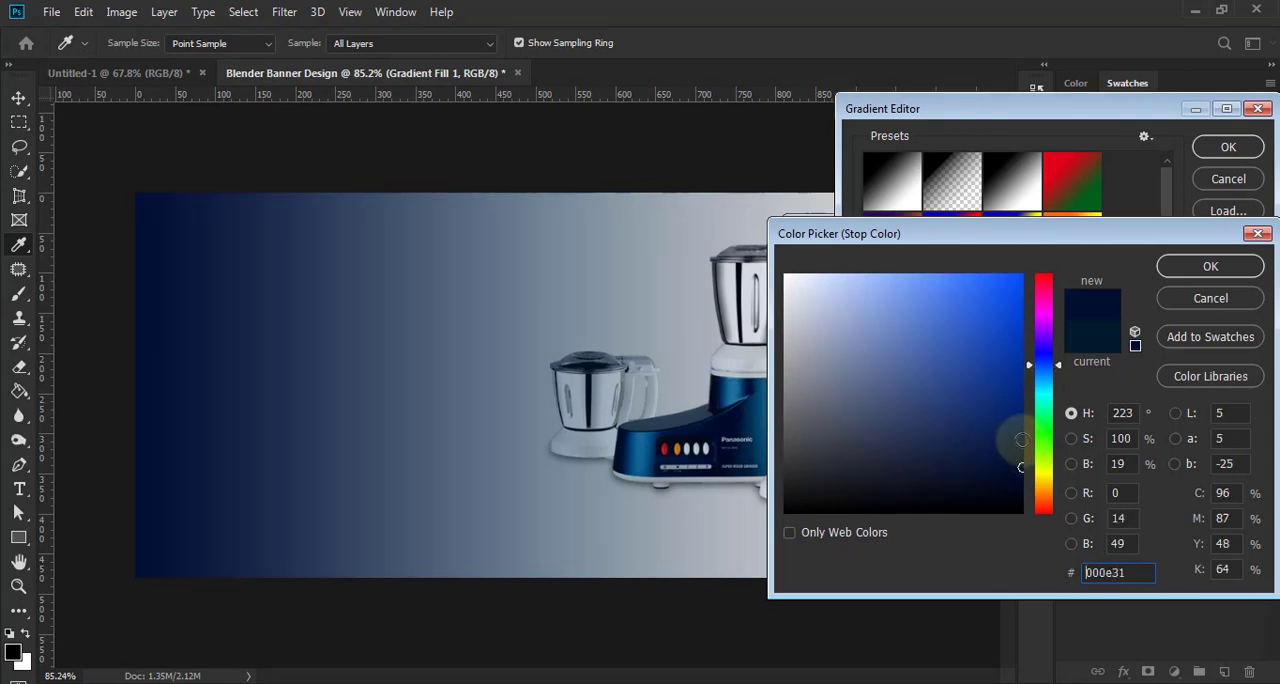
{"action": "left_click", "coordinate": [1020, 440]}
{"action": "left_click", "coordinate": [1059, 369]}
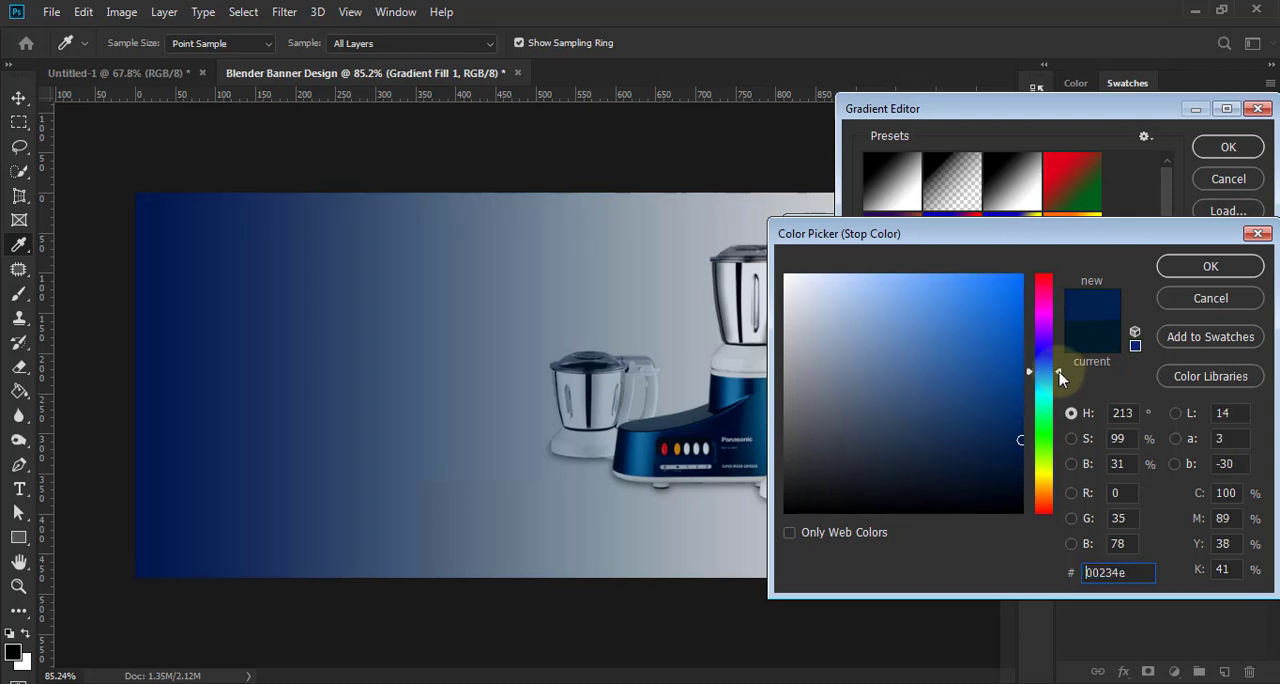
{"action": "left_click", "coordinate": [1026, 456]}
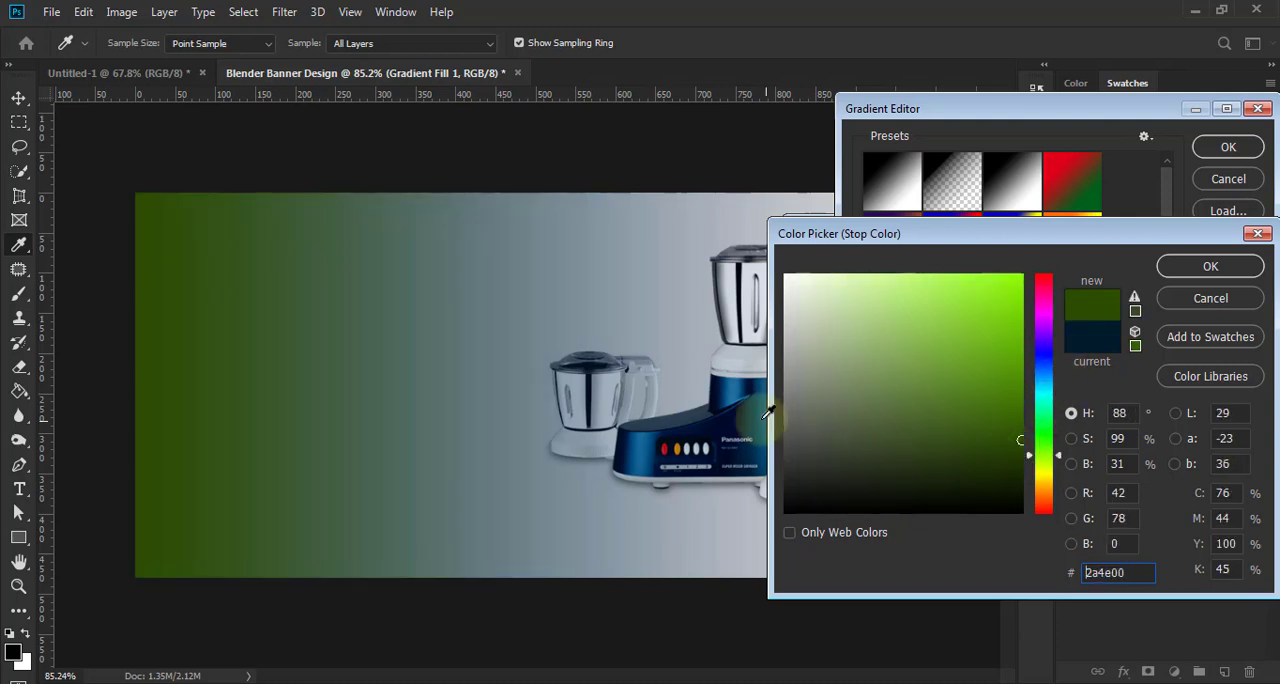
{"action": "left_click", "coordinate": [721, 399]}
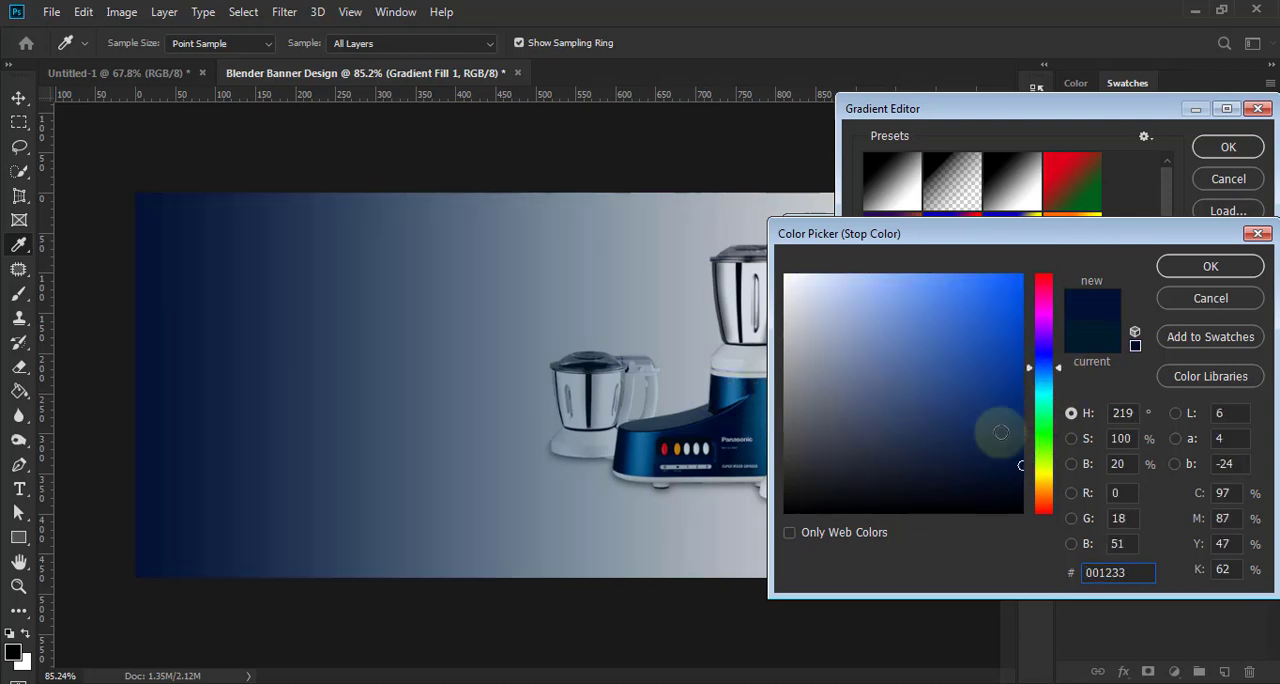
{"action": "left_click", "coordinate": [1211, 264]}
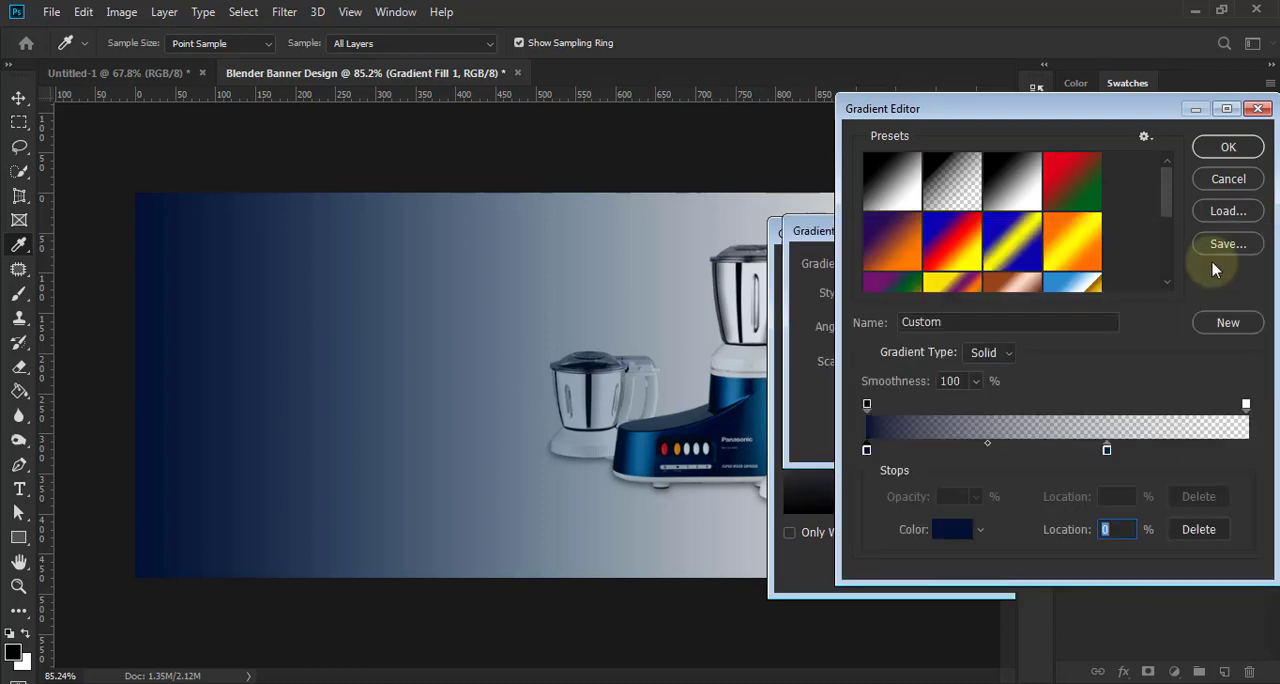
{"action": "left_click", "coordinate": [1228, 147]}
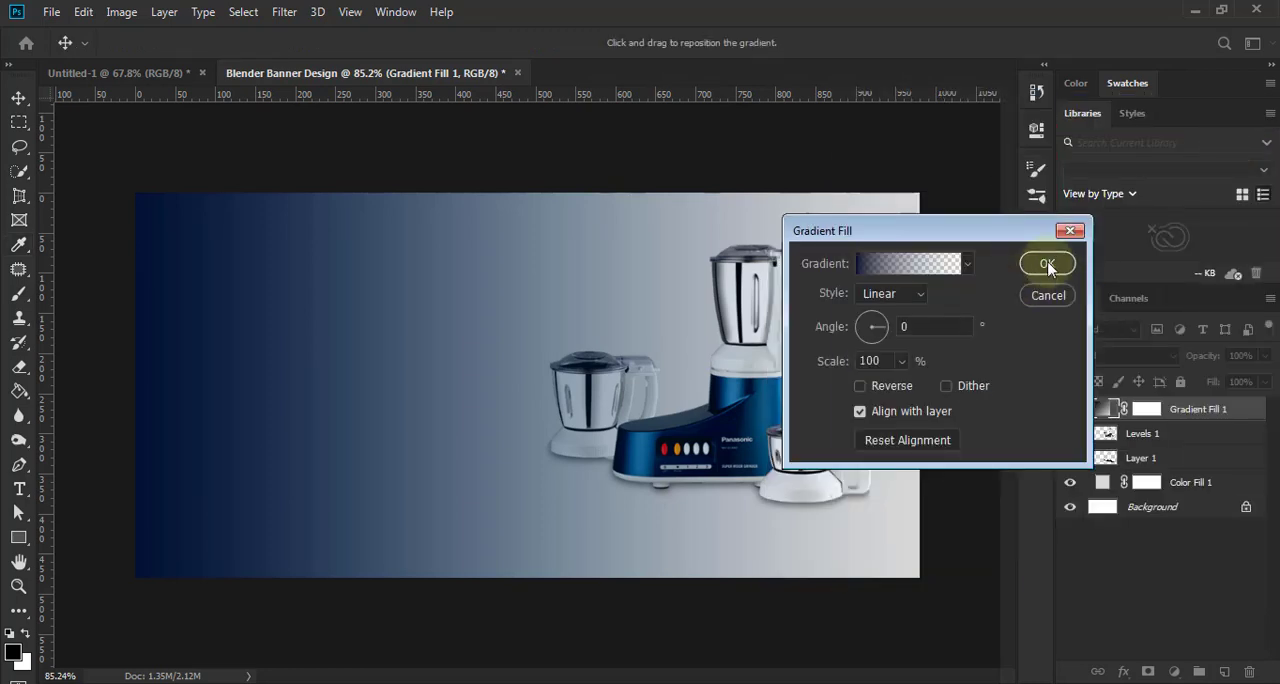
{"action": "left_click", "coordinate": [1047, 265]}
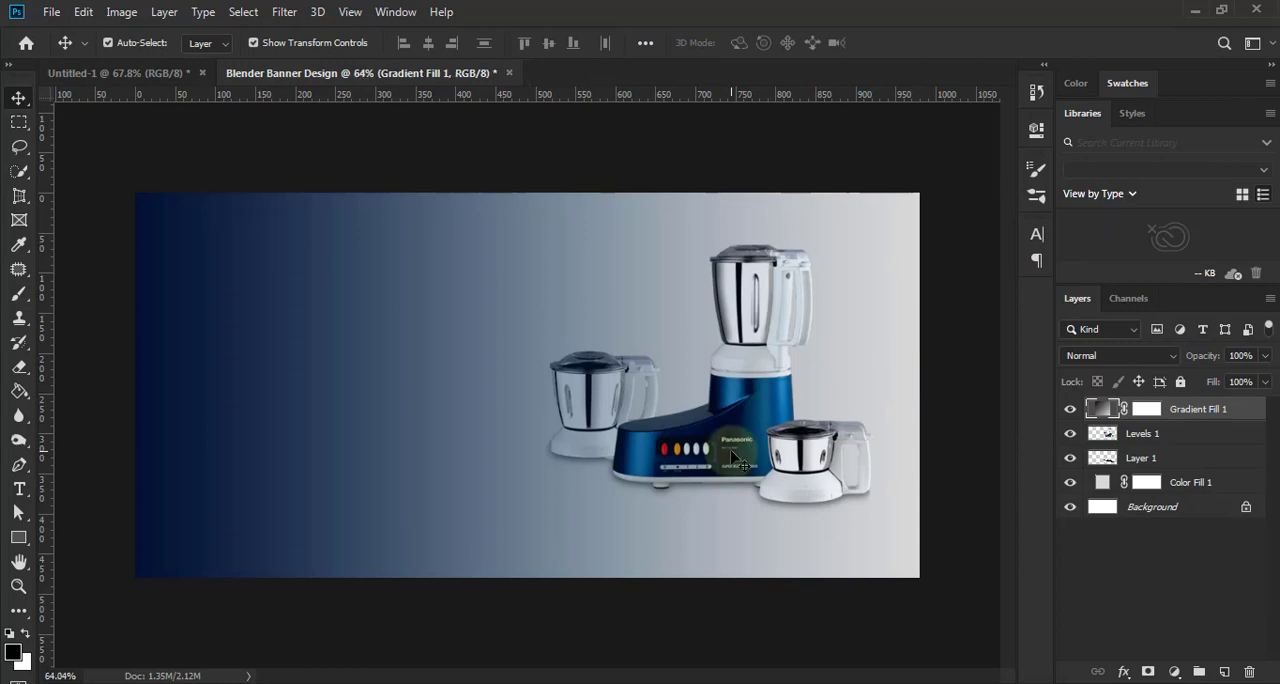
- Reopen the Gradient Fill 1 gradient for editing and delete its middle colour stop
{"action": "scroll", "coordinate": [732, 454], "scroll_direction": "down", "scroll_amount": 2}
{"action": "scroll", "coordinate": [720, 478], "scroll_direction": "up", "scroll_amount": 3}
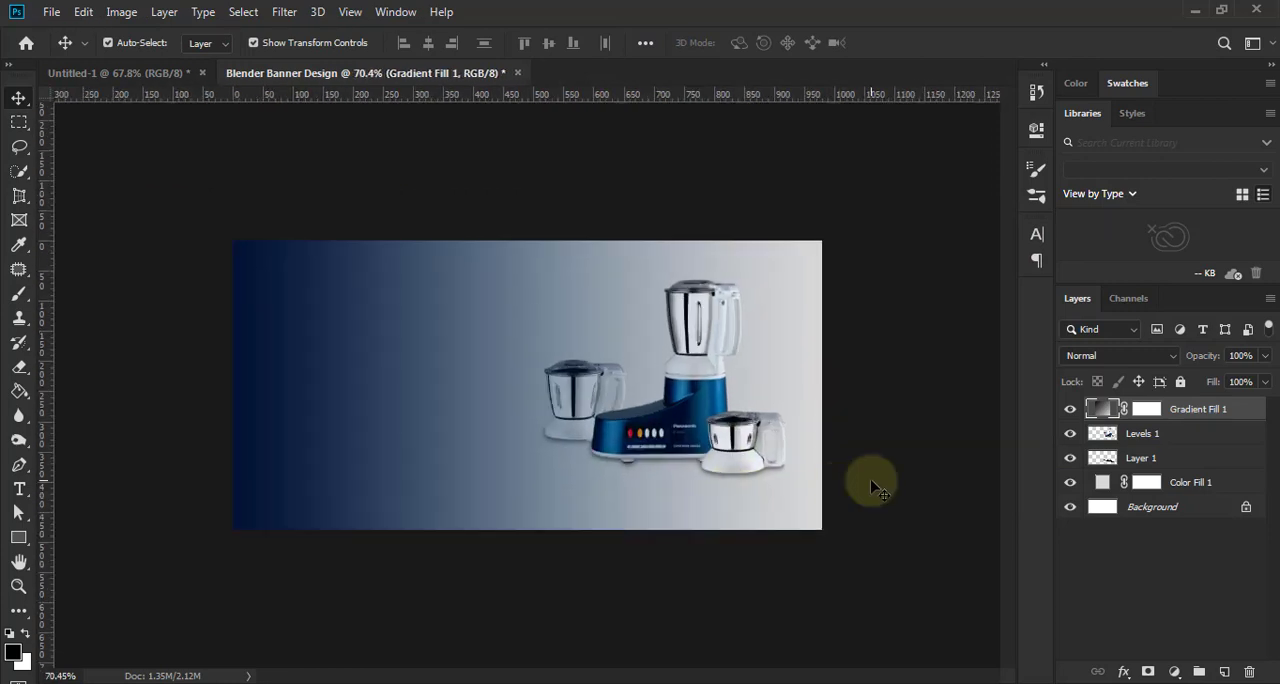
{"action": "scroll", "coordinate": [885, 486], "scroll_direction": "up", "scroll_amount": 1}
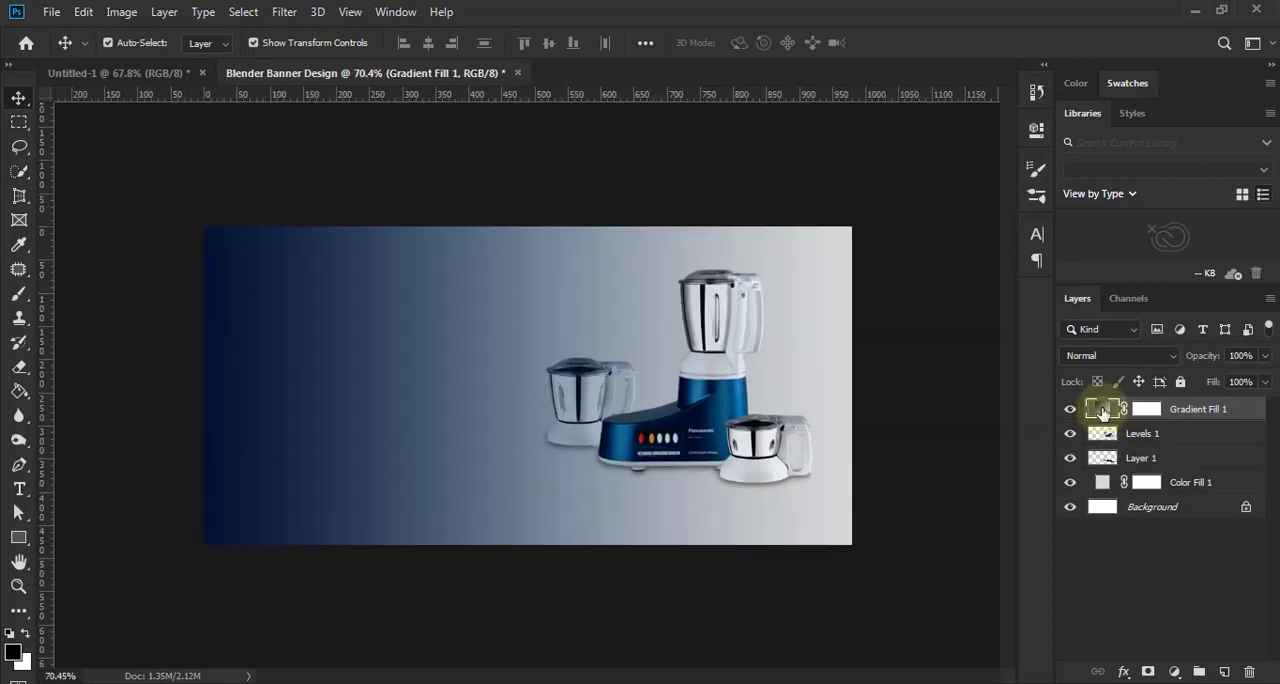
{"action": "left_click_drag", "start_coordinate": [1103, 412], "coordinate": [966, 407]}
{"action": "left_click", "coordinate": [904, 265]}
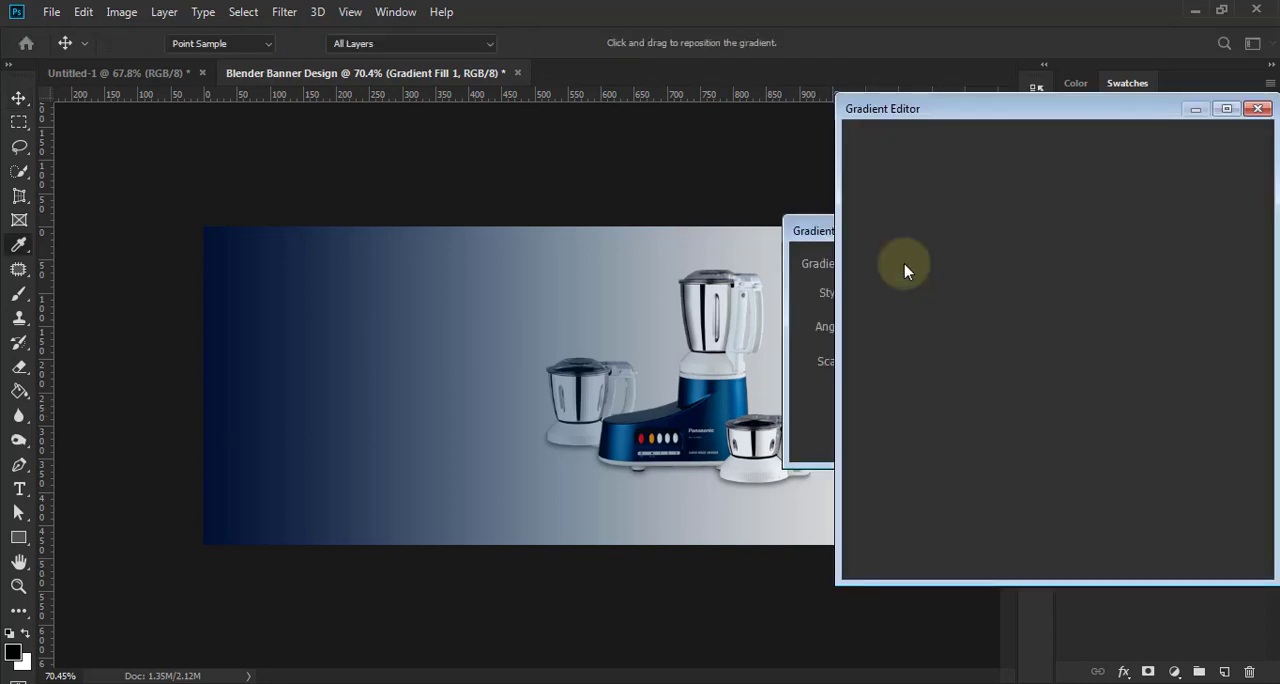
{"action": "left_click", "coordinate": [1107, 450]}
{"action": "left_click", "coordinate": [1198, 529]}
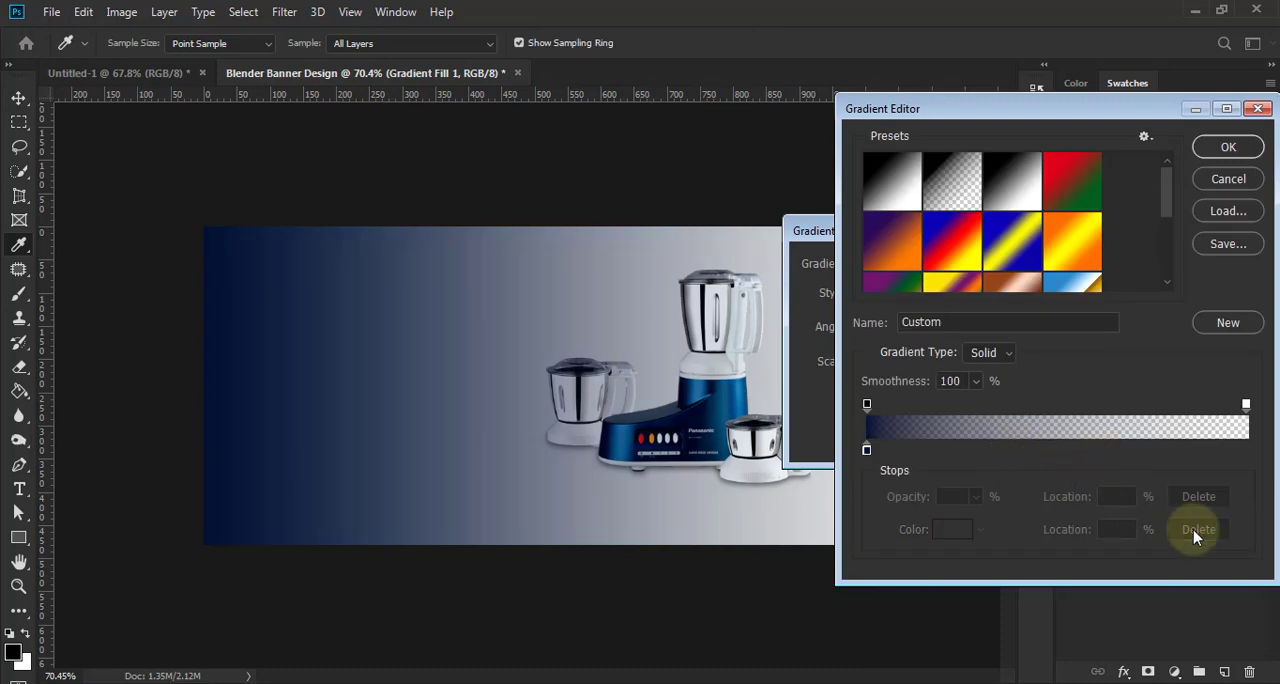
- Recolour the remaining gradient stop very dark blue 01152b, starting from the blender's blue, and accept the edited gradient
{"action": "left_click", "coordinate": [866, 450]}
{"action": "left_click", "coordinate": [948, 529]}
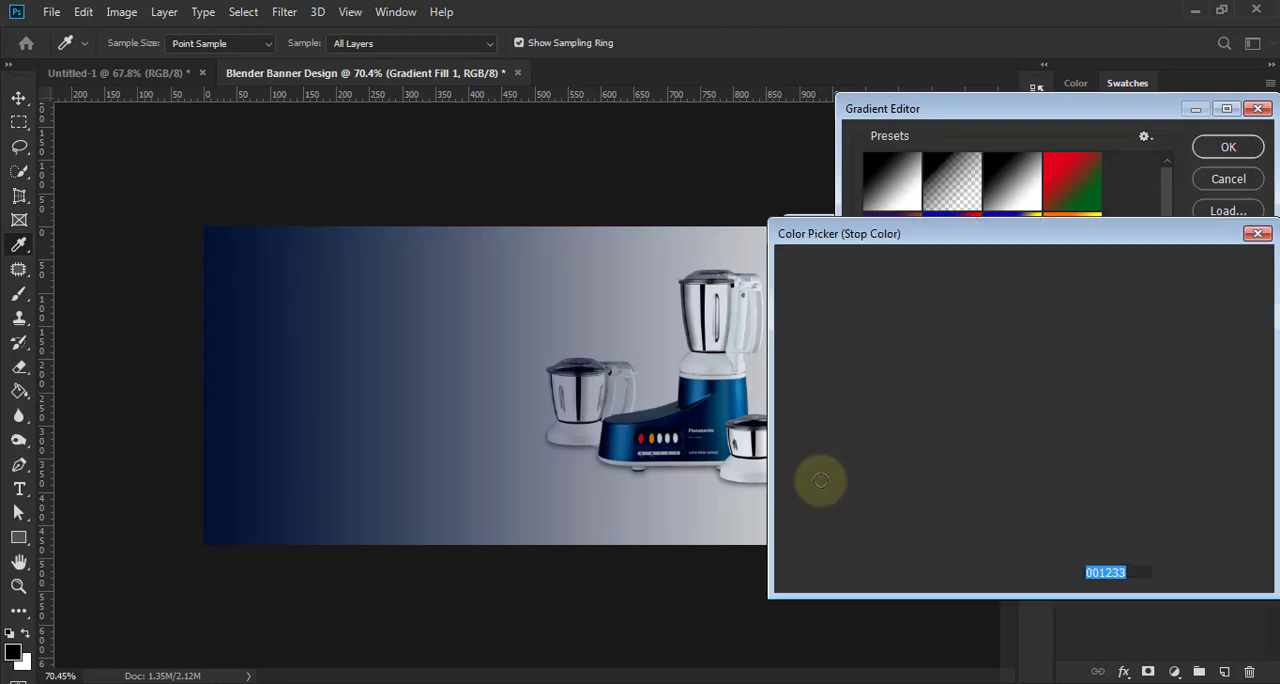
{"action": "left_click", "coordinate": [710, 385]}
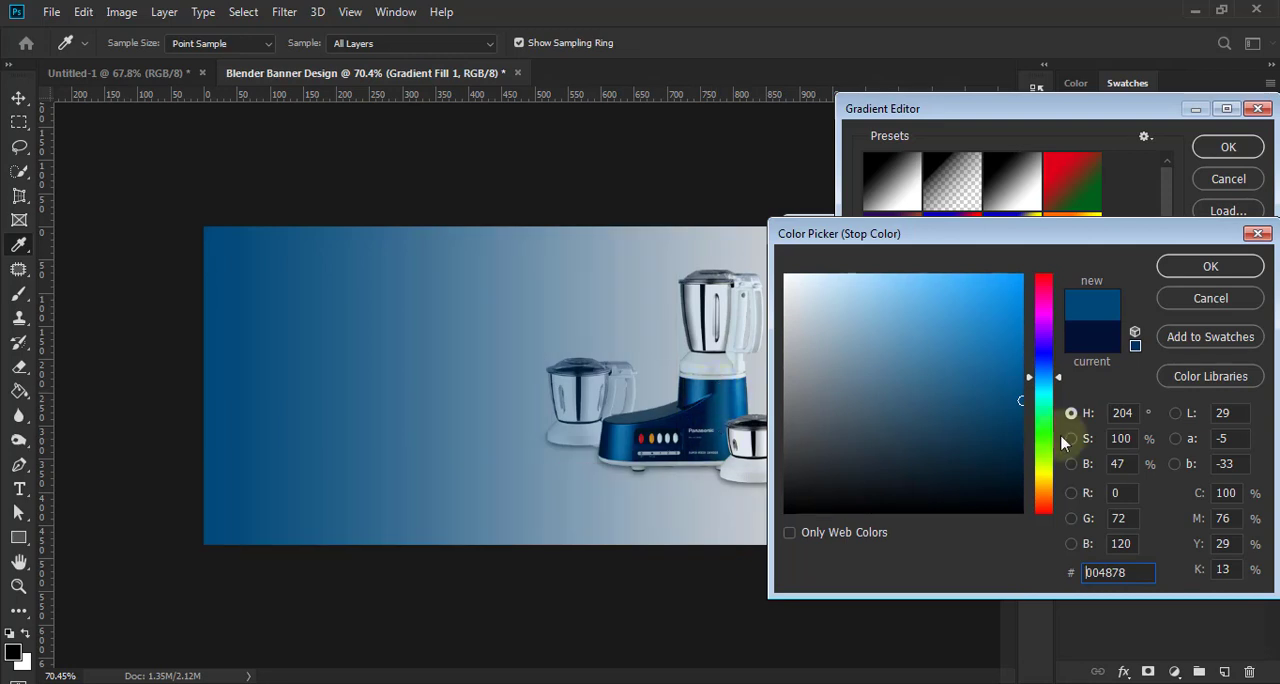
{"action": "left_click", "coordinate": [1018, 445]}
{"action": "left_click_drag", "start_coordinate": [1018, 445], "coordinate": [1020, 471]}
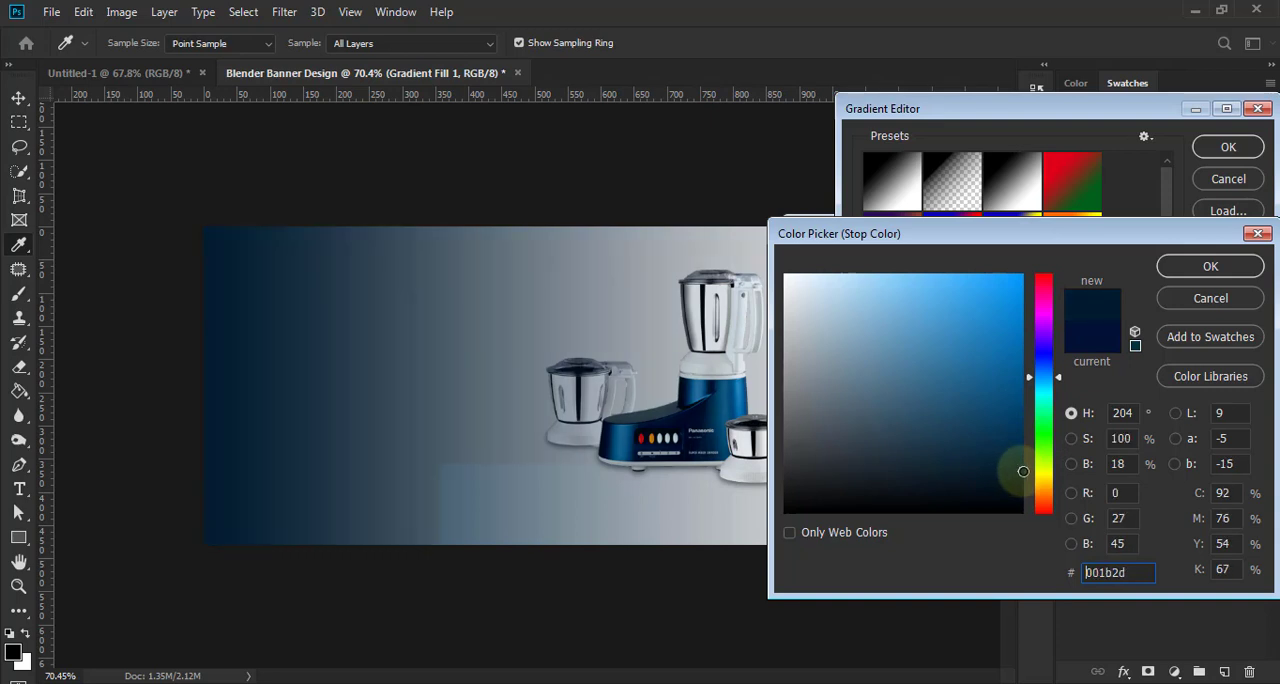
{"action": "left_click", "coordinate": [715, 439]}
{"action": "left_click", "coordinate": [723, 442]}
{"action": "left_click", "coordinate": [712, 444]}
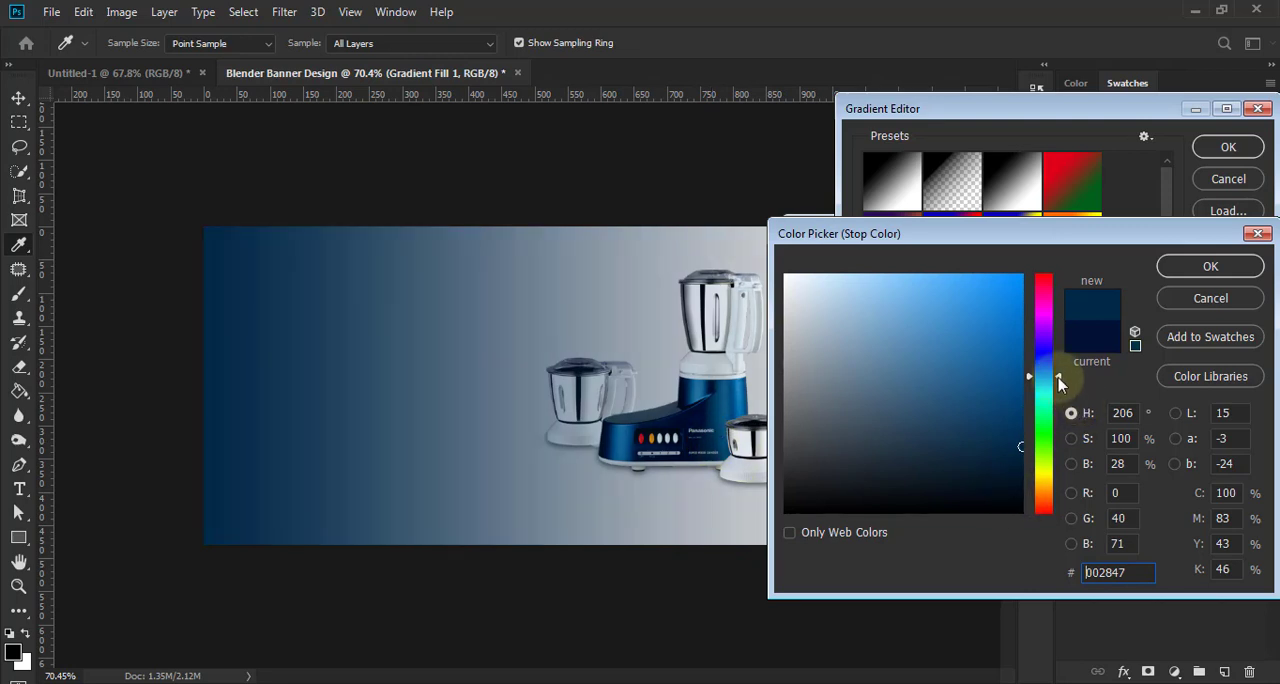
{"action": "left_click_drag", "start_coordinate": [1060, 379], "coordinate": [1060, 376]}
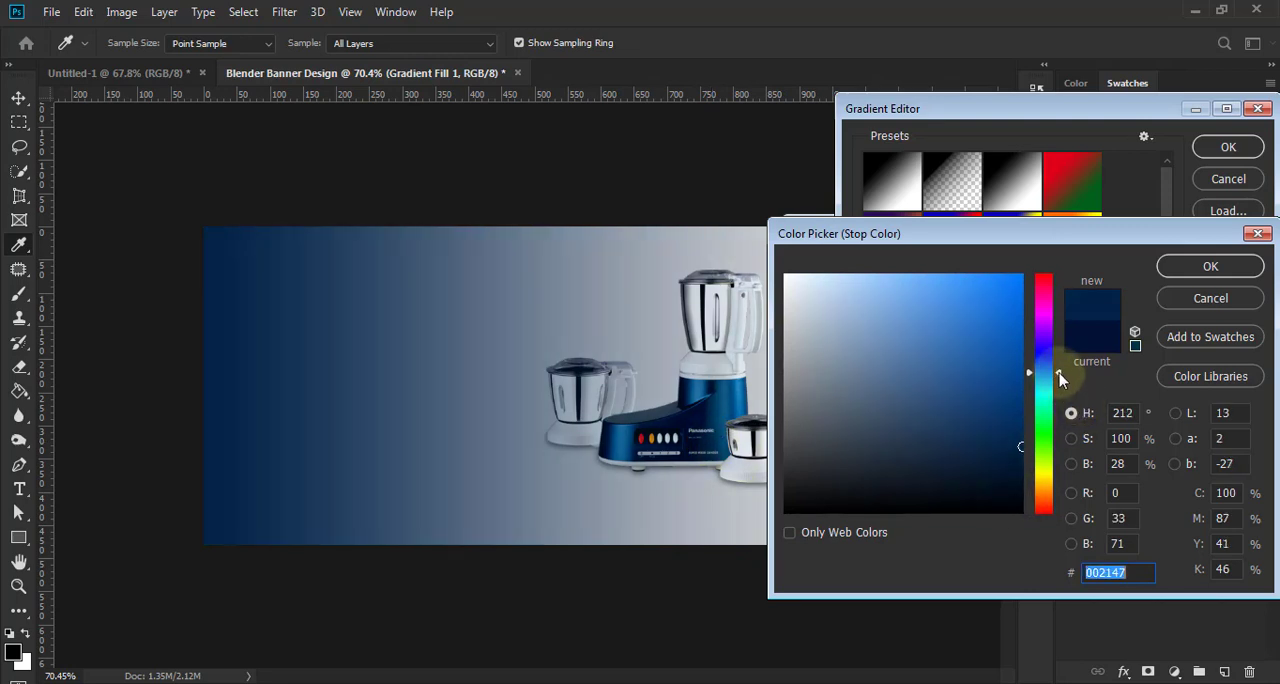
{"action": "left_click_drag", "start_coordinate": [1020, 447], "coordinate": [1020, 473]}
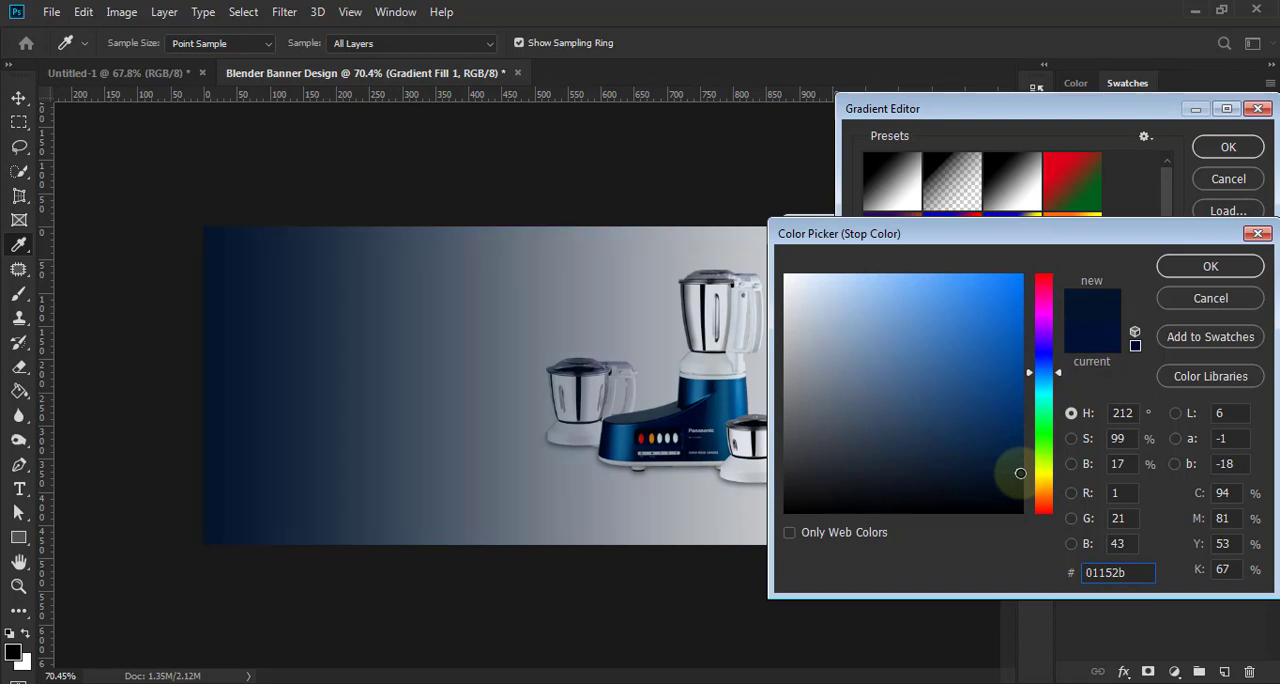
{"action": "left_click", "coordinate": [1211, 264]}
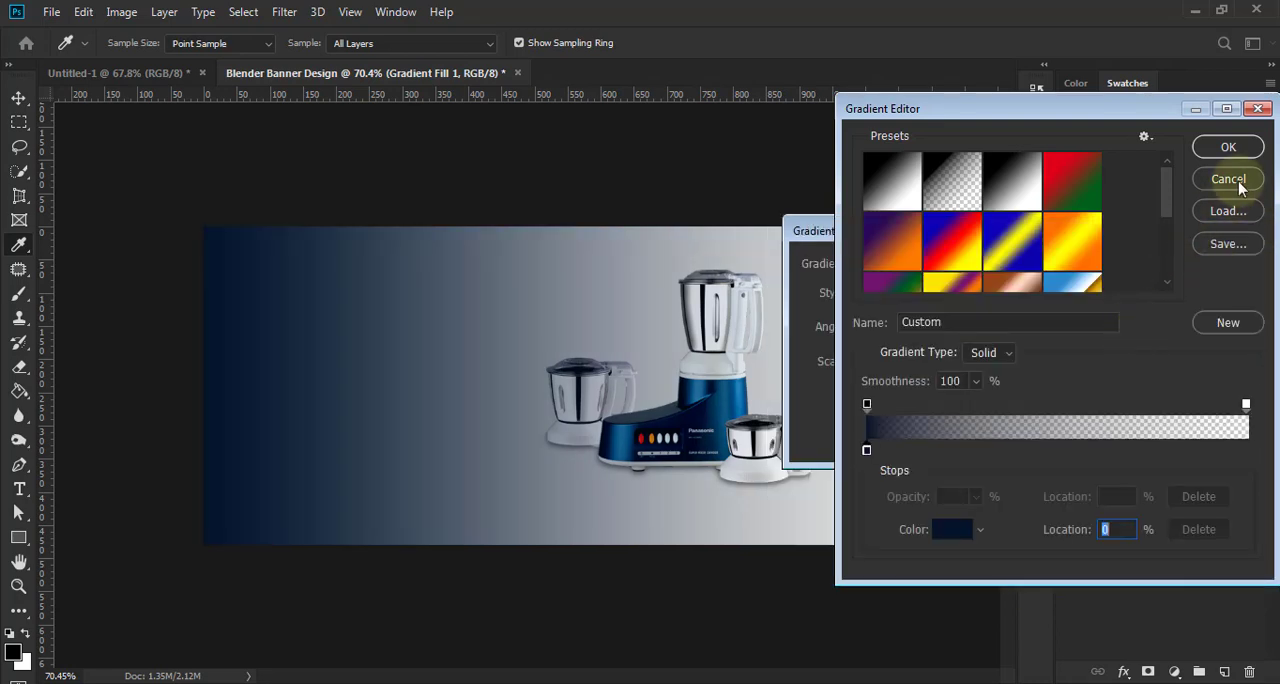
{"action": "left_click", "coordinate": [1228, 147]}
- Try different scales for the gradient fill, return the scale to 100%, and apply the fill
{"action": "left_click", "coordinate": [901, 361]}
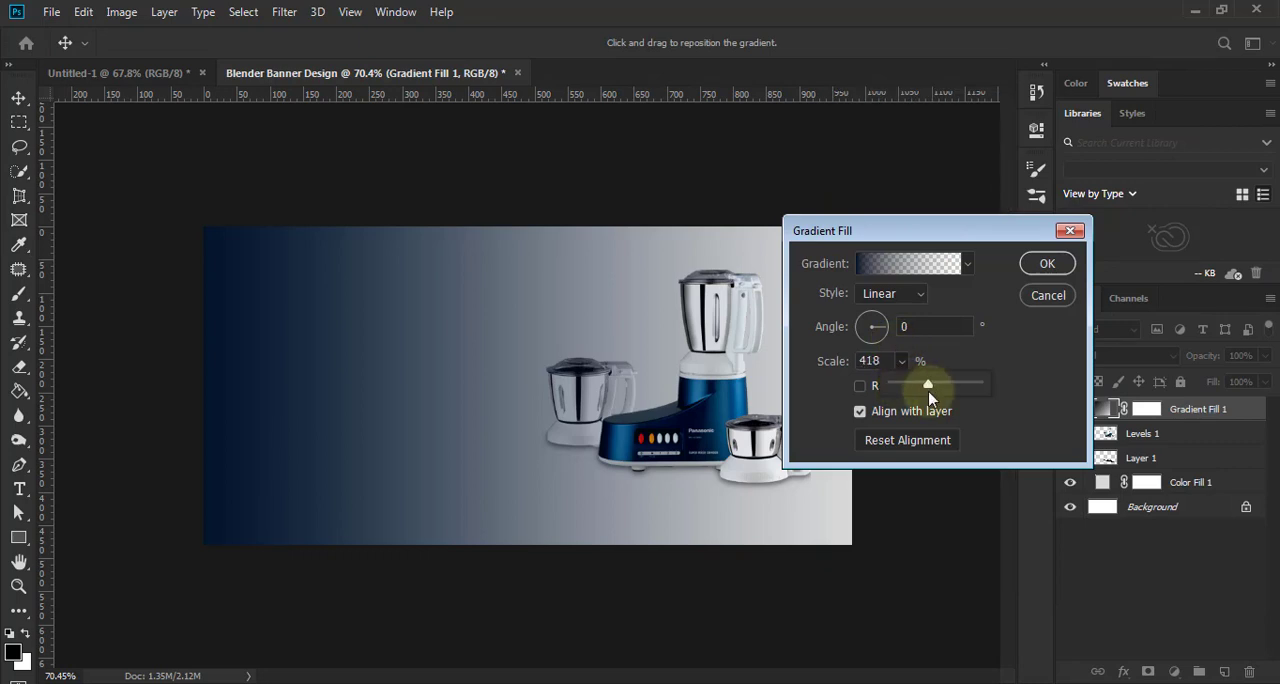
{"action": "left_click_drag", "start_coordinate": [907, 398], "coordinate": [882, 360]}
{"action": "key", "text": "Down"}
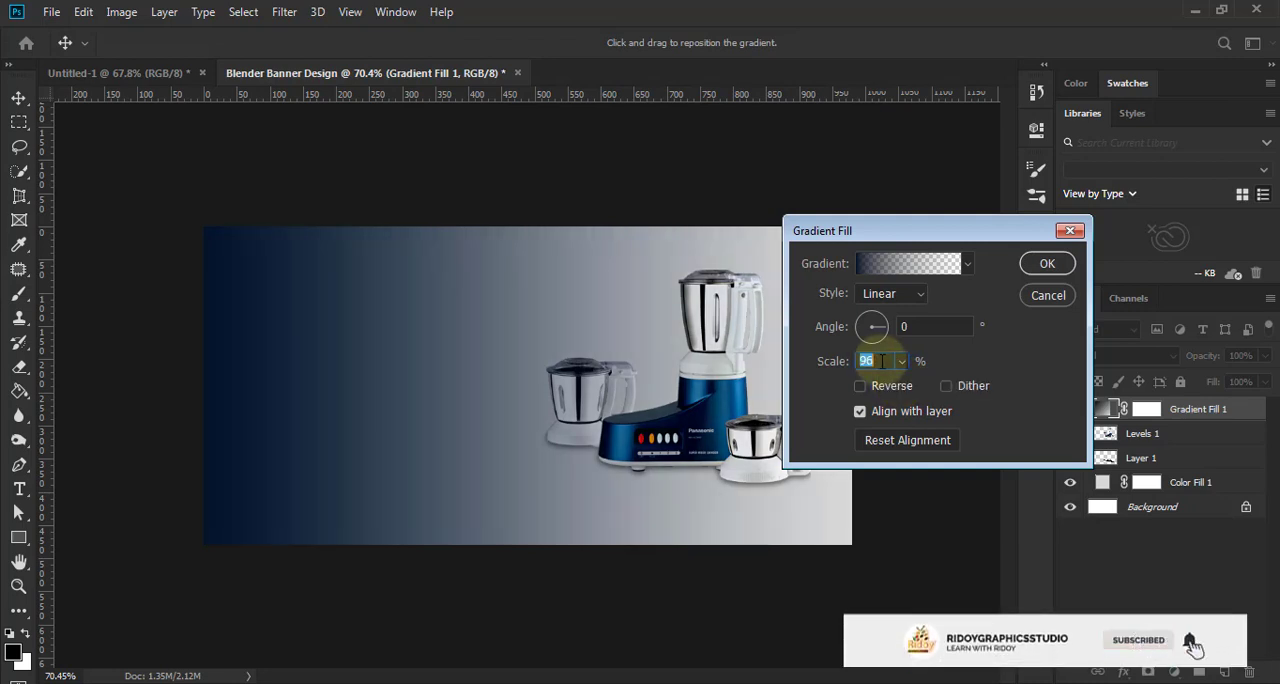
{"action": "key", "text": "Up"}
{"action": "key", "text": "Up"}
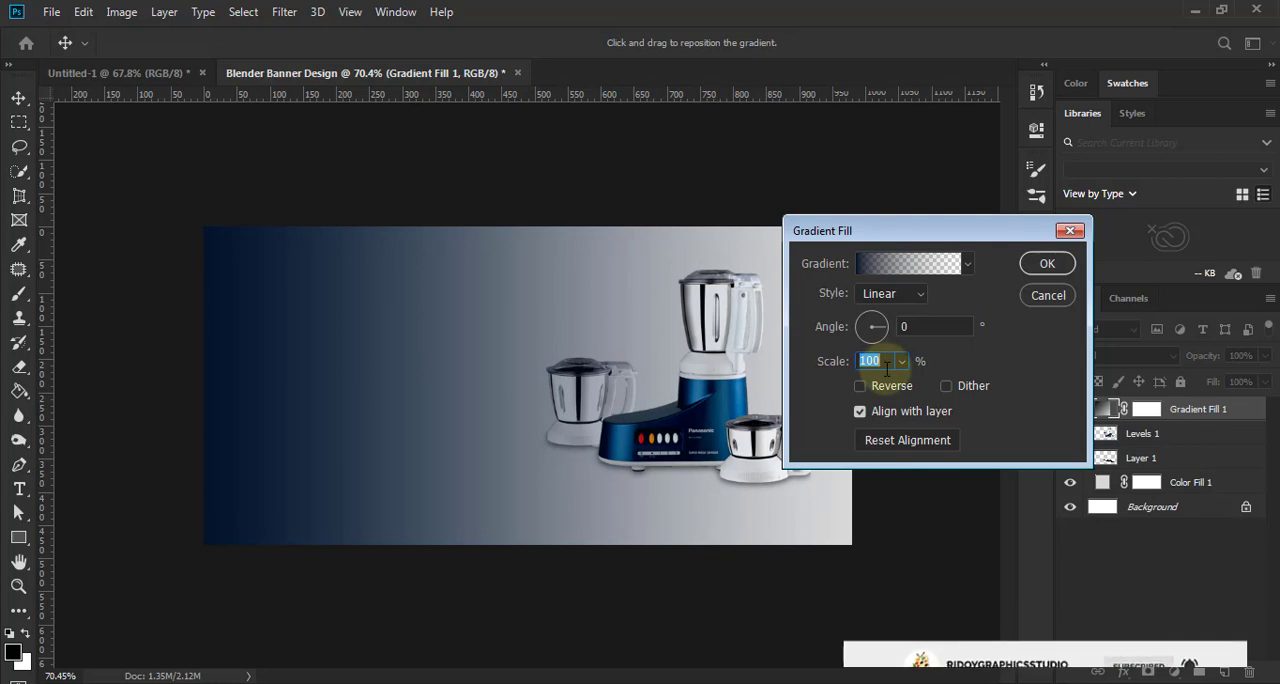
{"action": "key", "text": "Return"}
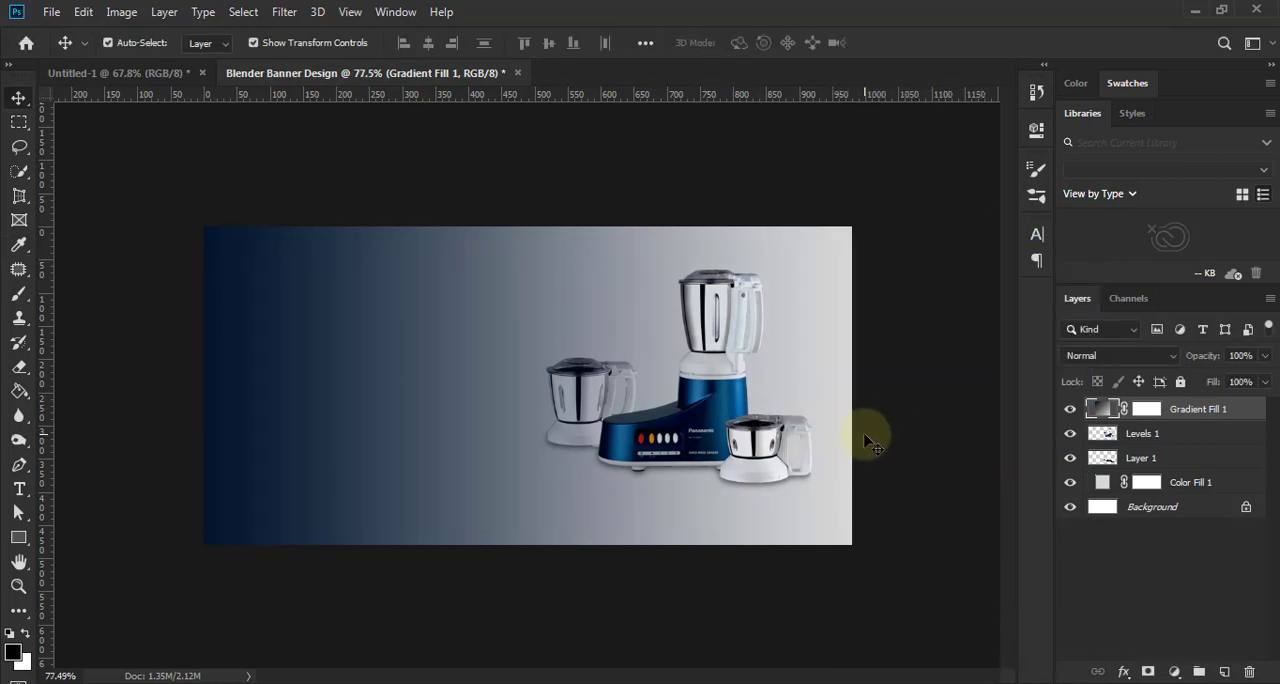
- Add the red text "new" in Pangram Bold, 6.24 pt, on the dark blue side of the banner
{"action": "scroll", "coordinate": [866, 438], "scroll_direction": "up", "scroll_amount": 3}
{"action": "scroll", "coordinate": [812, 436], "scroll_direction": "up", "scroll_amount": 2}
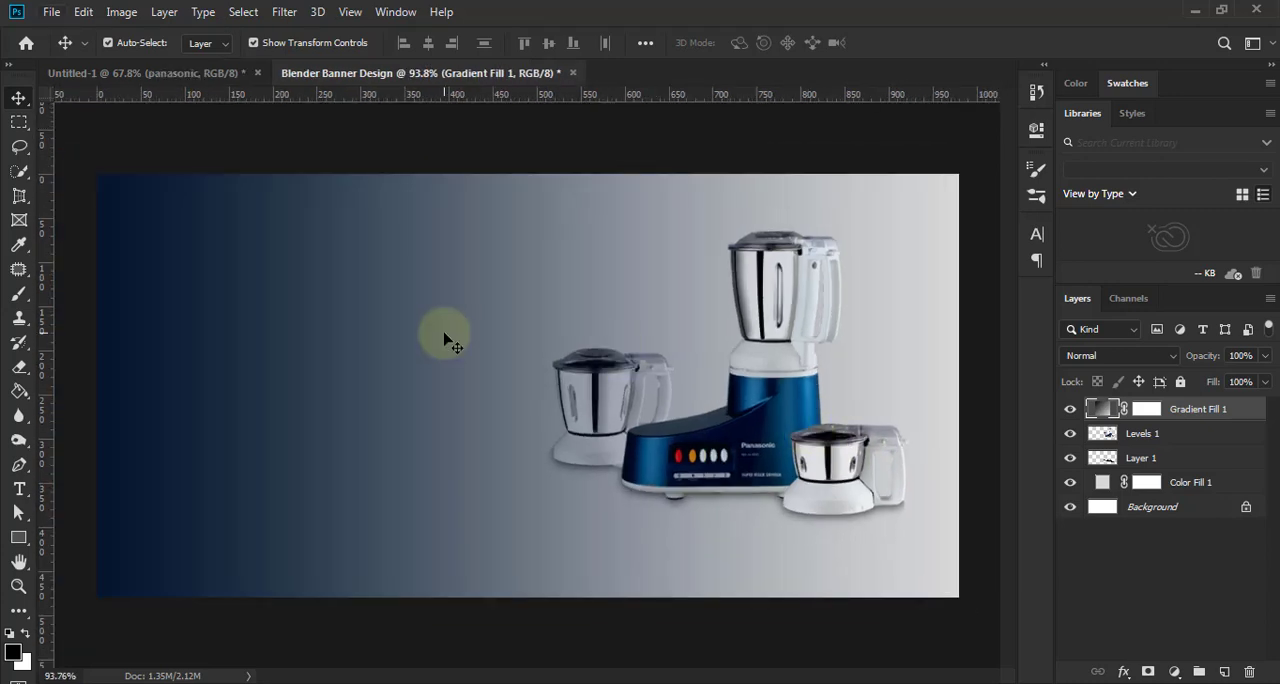
{"action": "scroll", "coordinate": [398, 362], "scroll_direction": "down", "scroll_amount": 3}
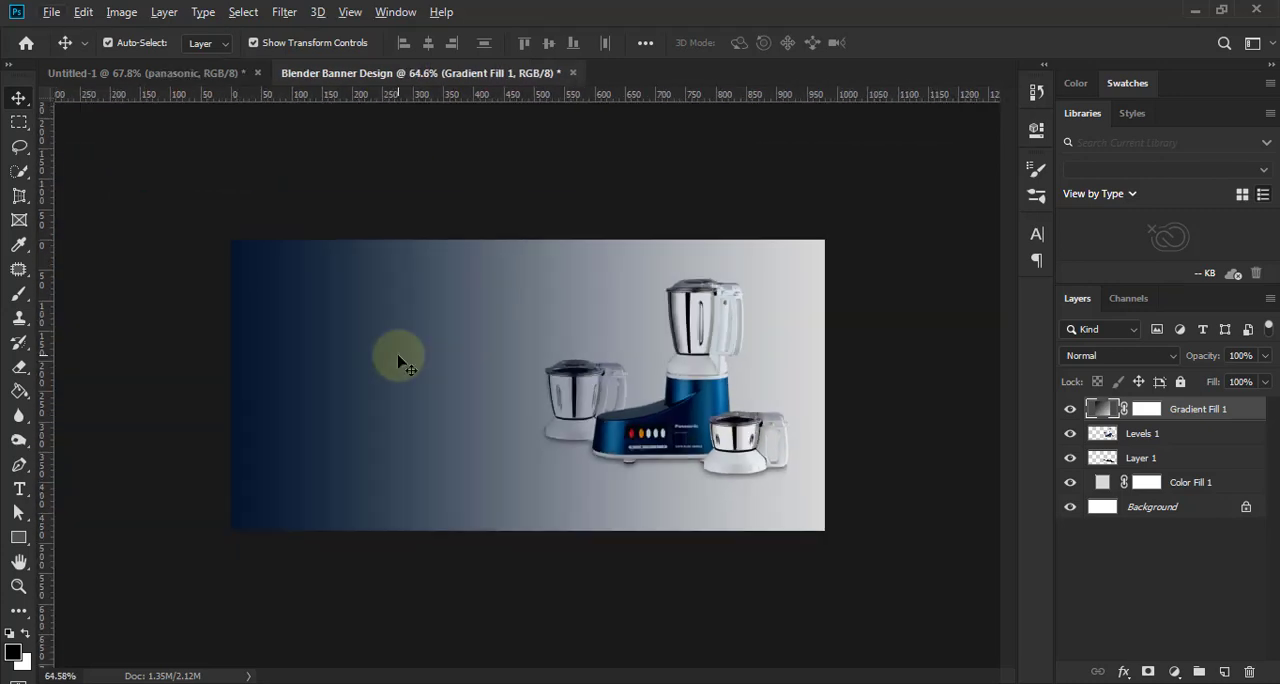
{"action": "scroll", "coordinate": [398, 362], "scroll_direction": "up", "scroll_amount": 2}
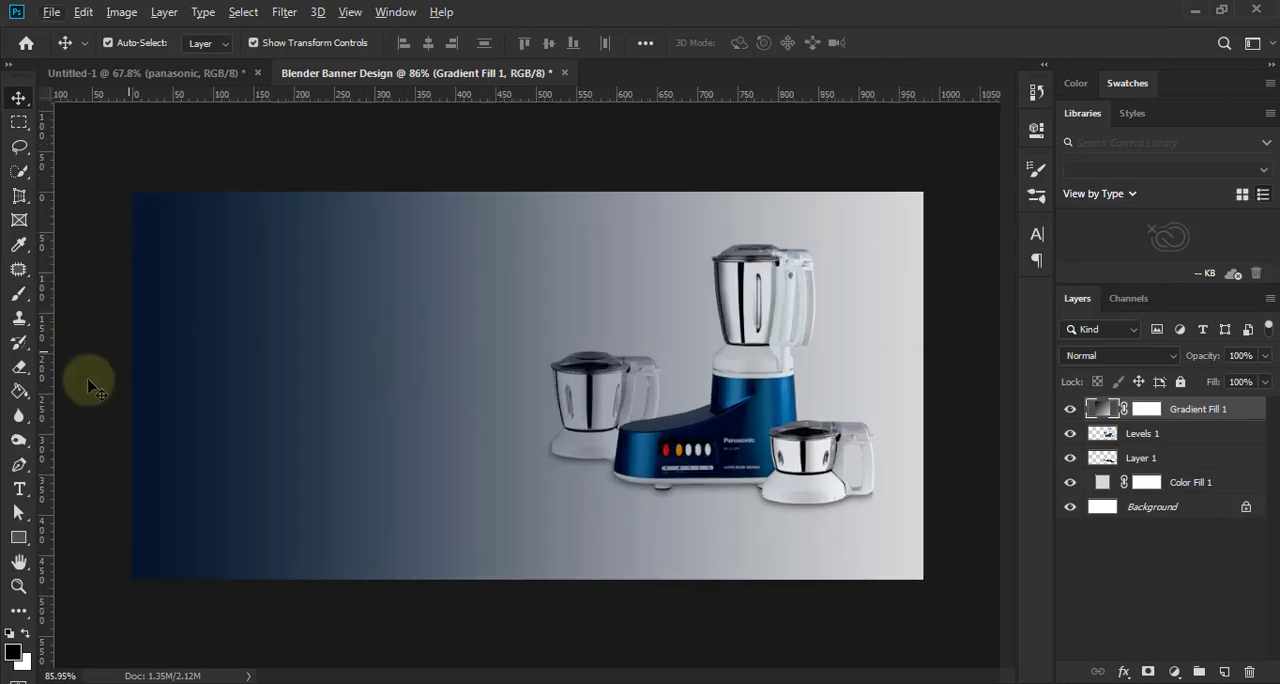
{"action": "key", "text": "t"}
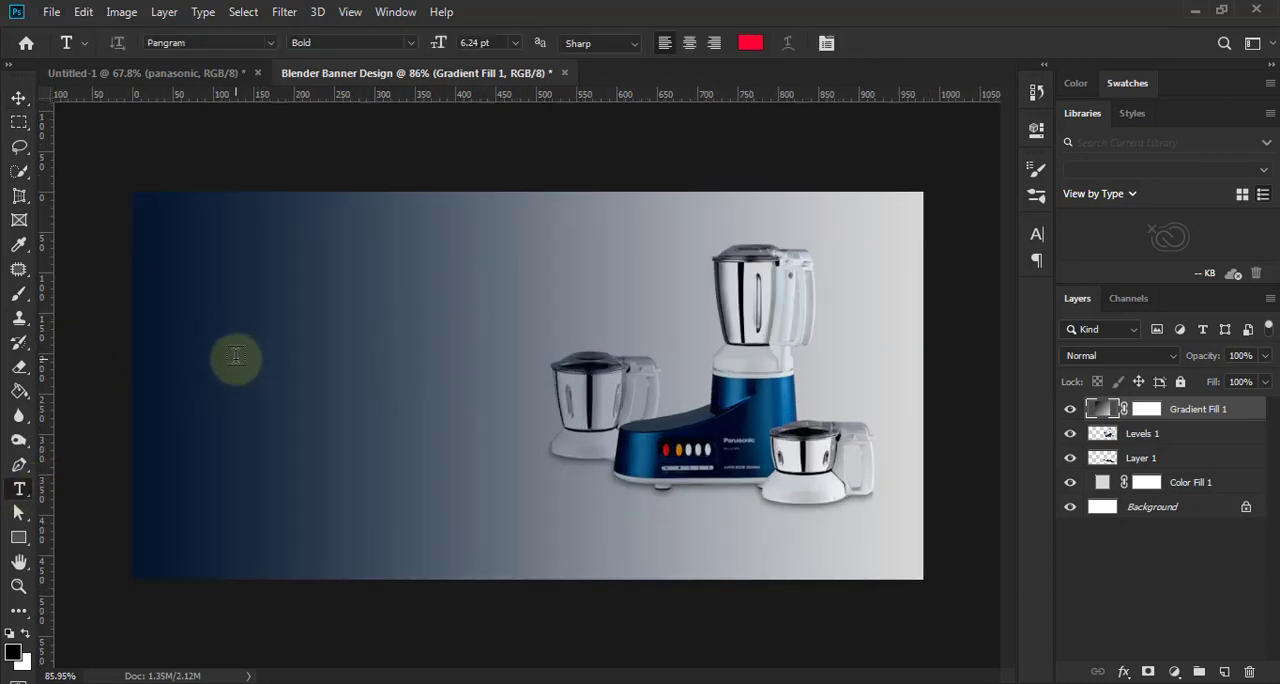
{"action": "left_click", "coordinate": [234, 357]}
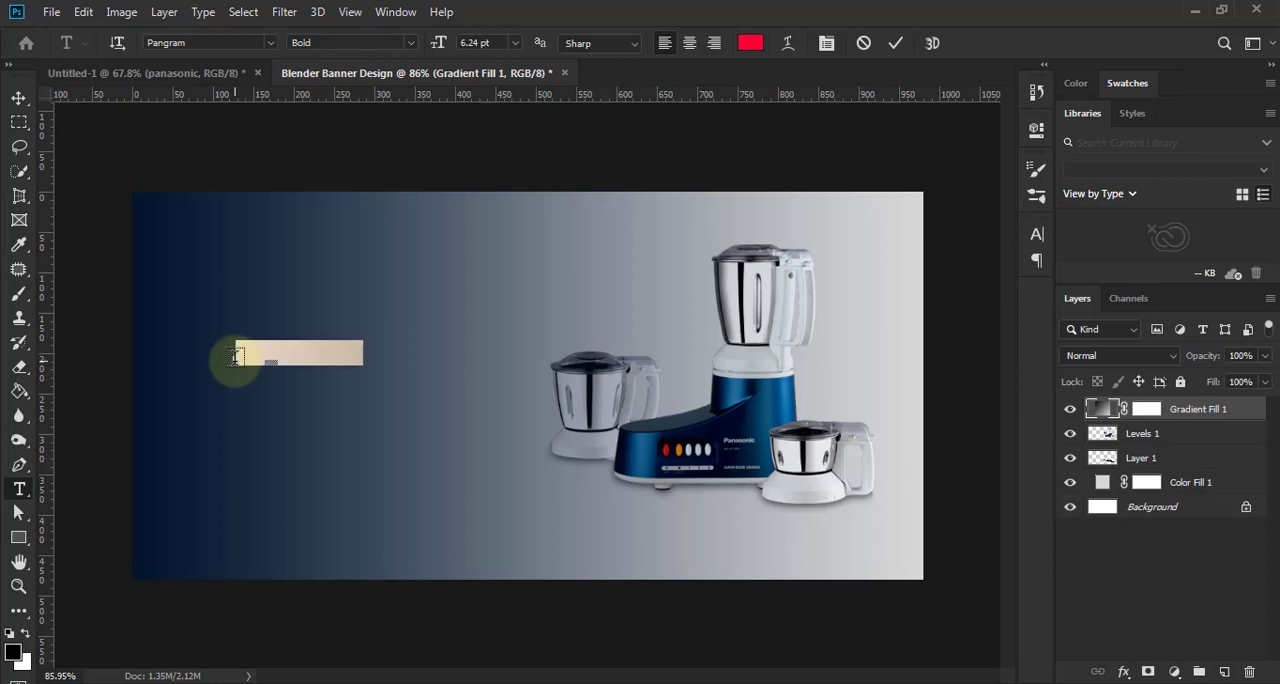
{"action": "key", "text": "BackSpace"}
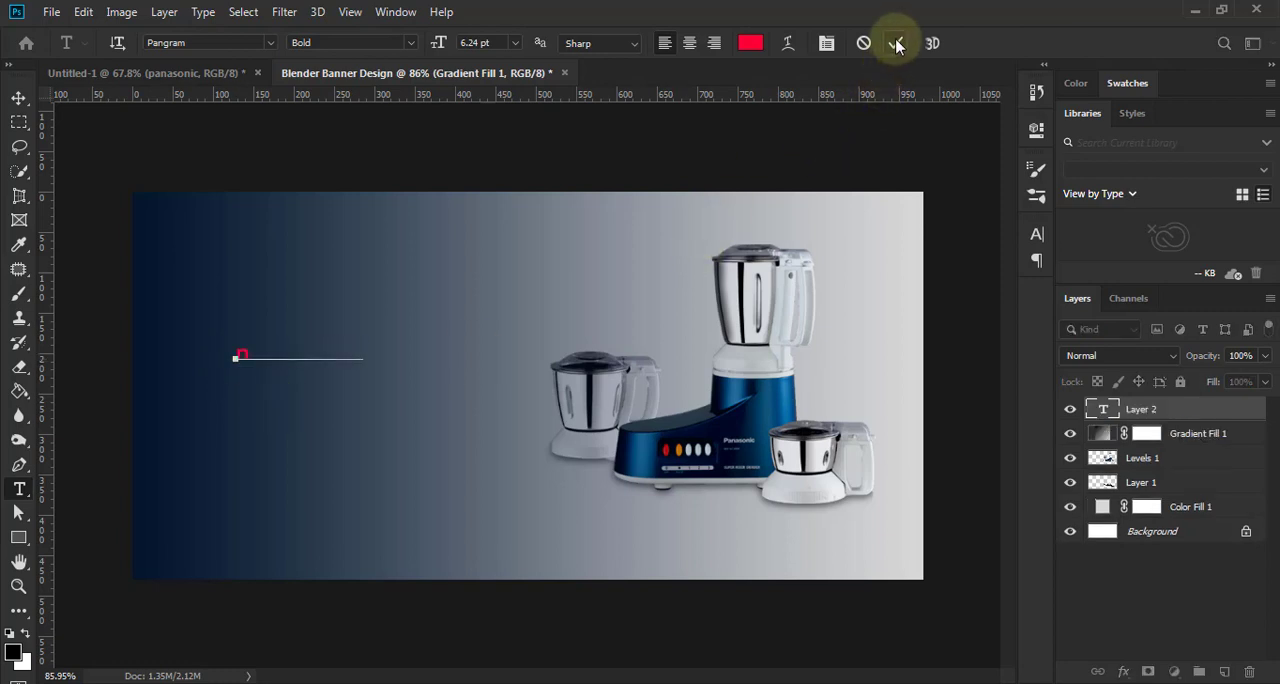
{"action": "left_click", "coordinate": [896, 43]}
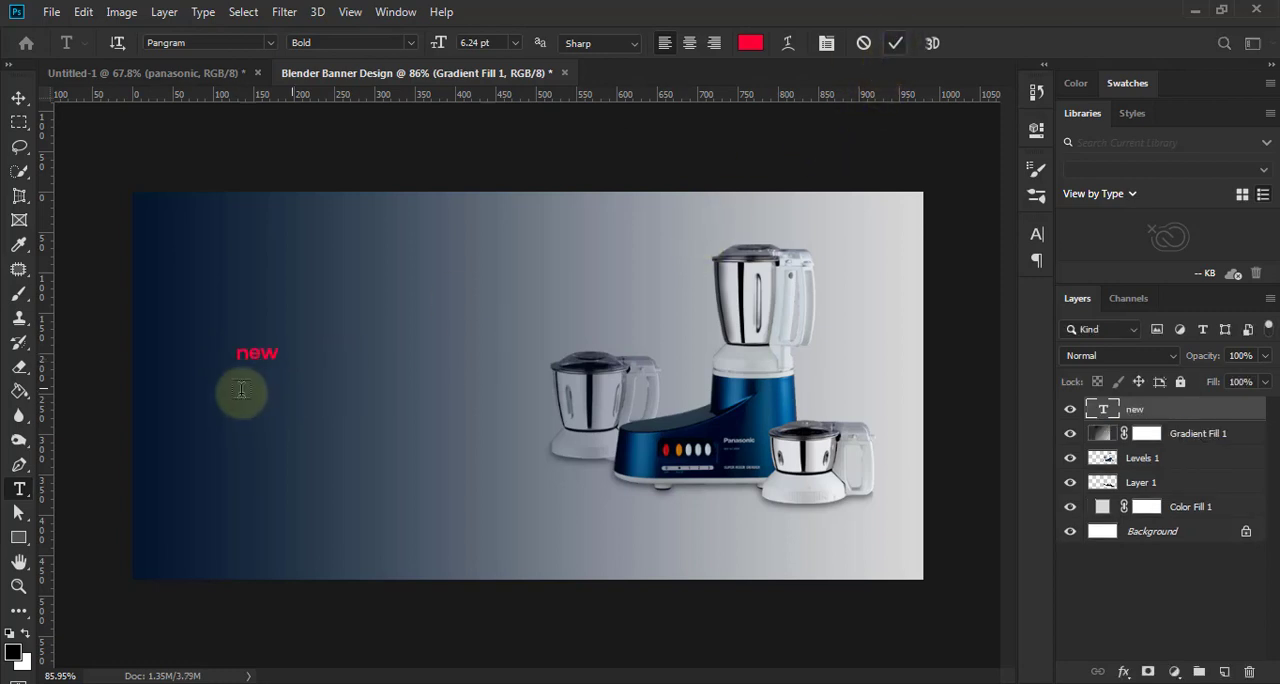
- Add the text "panasonic" just below "new" in the same font and recolour it near-white
{"action": "left_click", "coordinate": [241, 383]}
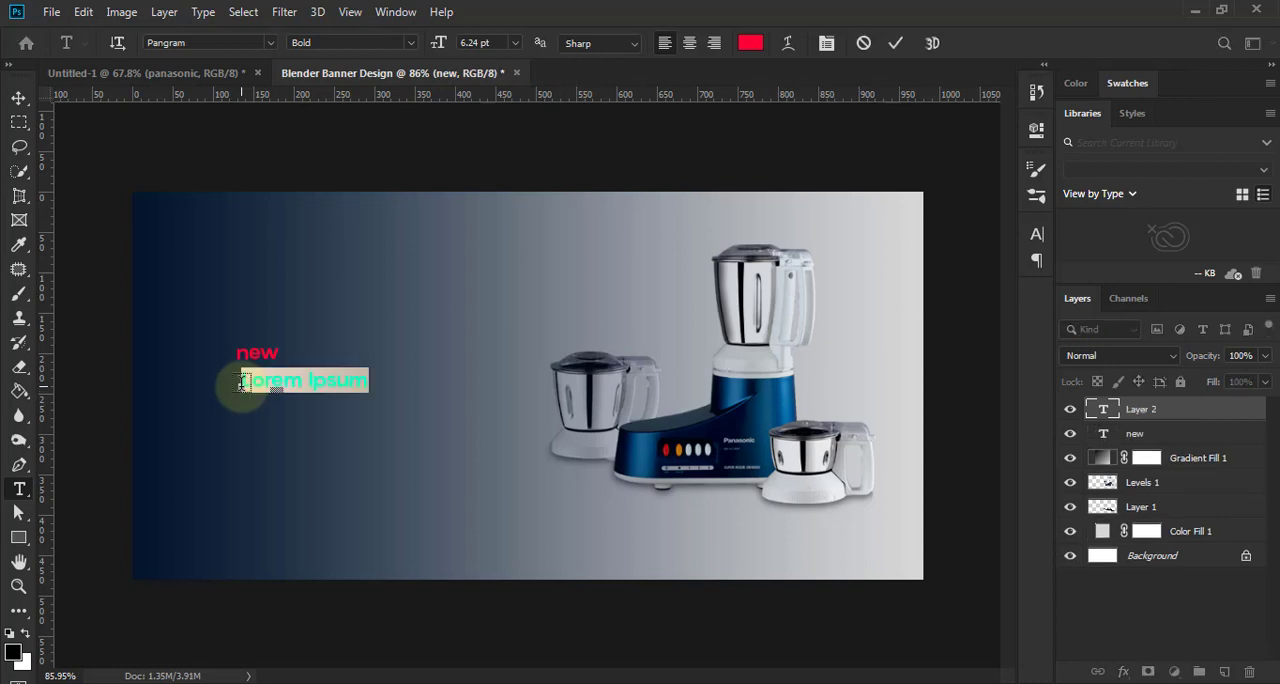
{"action": "left_click", "coordinate": [241, 383]}
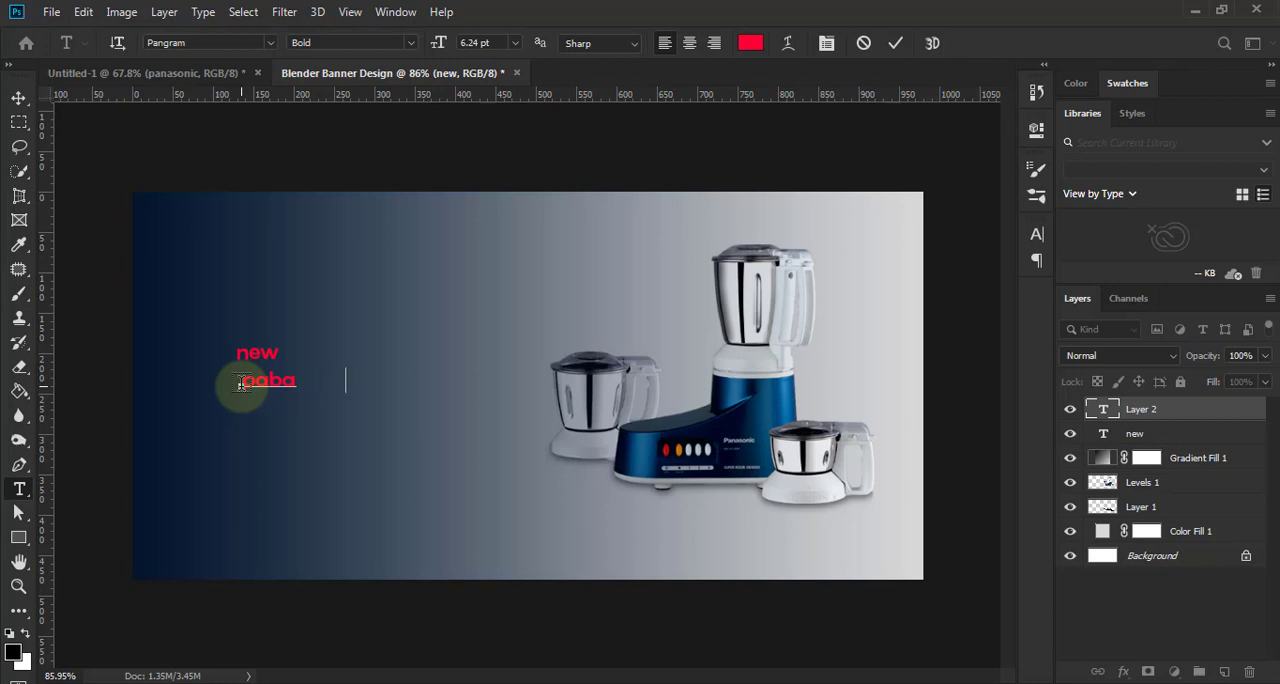
{"action": "left_click", "coordinate": [895, 43]}
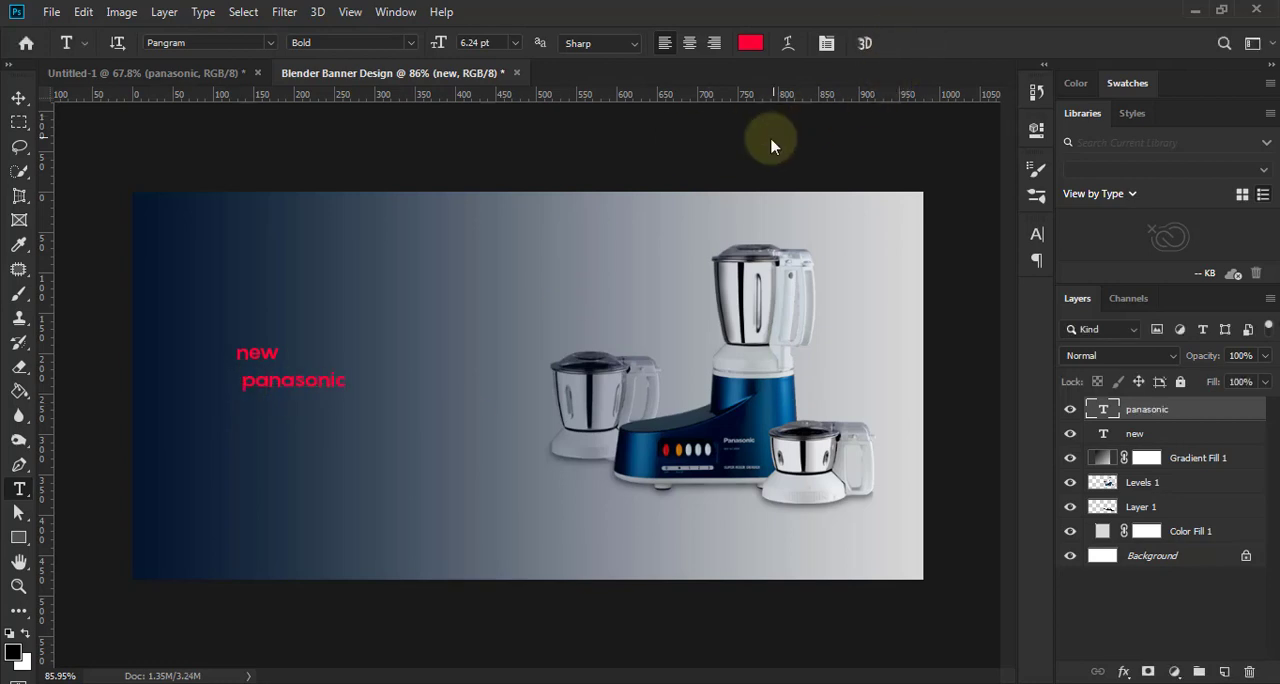
{"action": "left_click", "coordinate": [750, 43]}
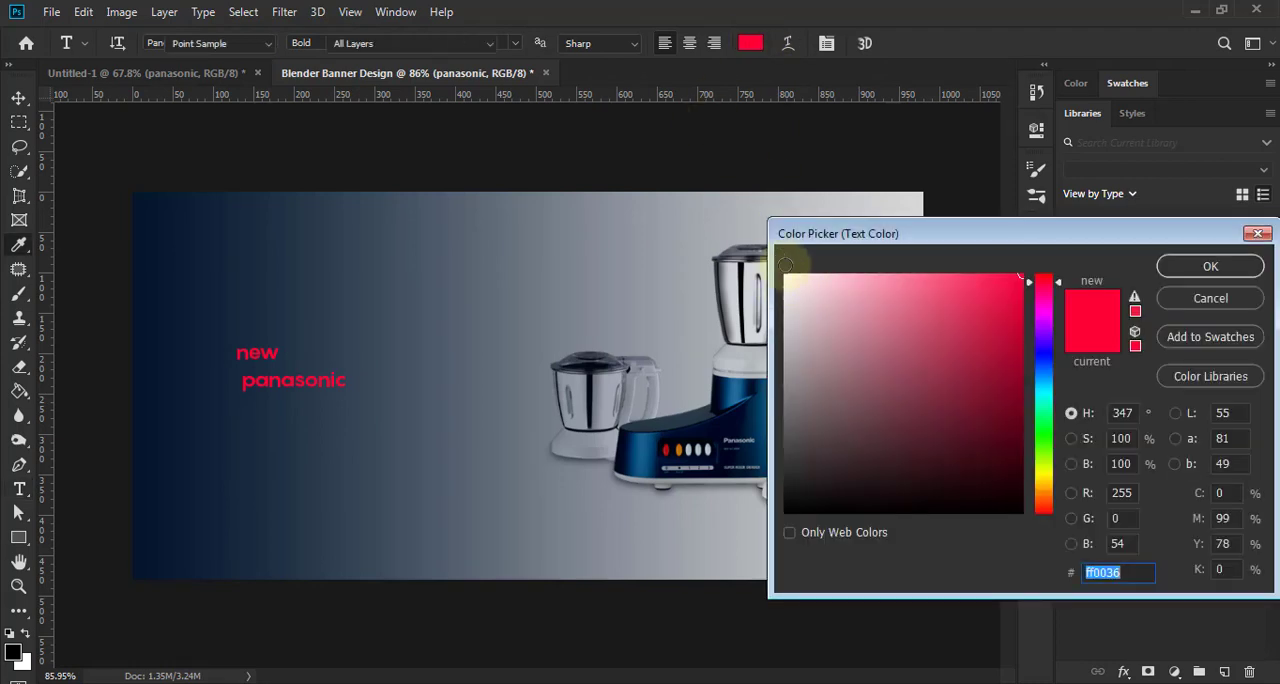
{"action": "left_click", "coordinate": [786, 265]}
{"action": "left_click", "coordinate": [1210, 266]}
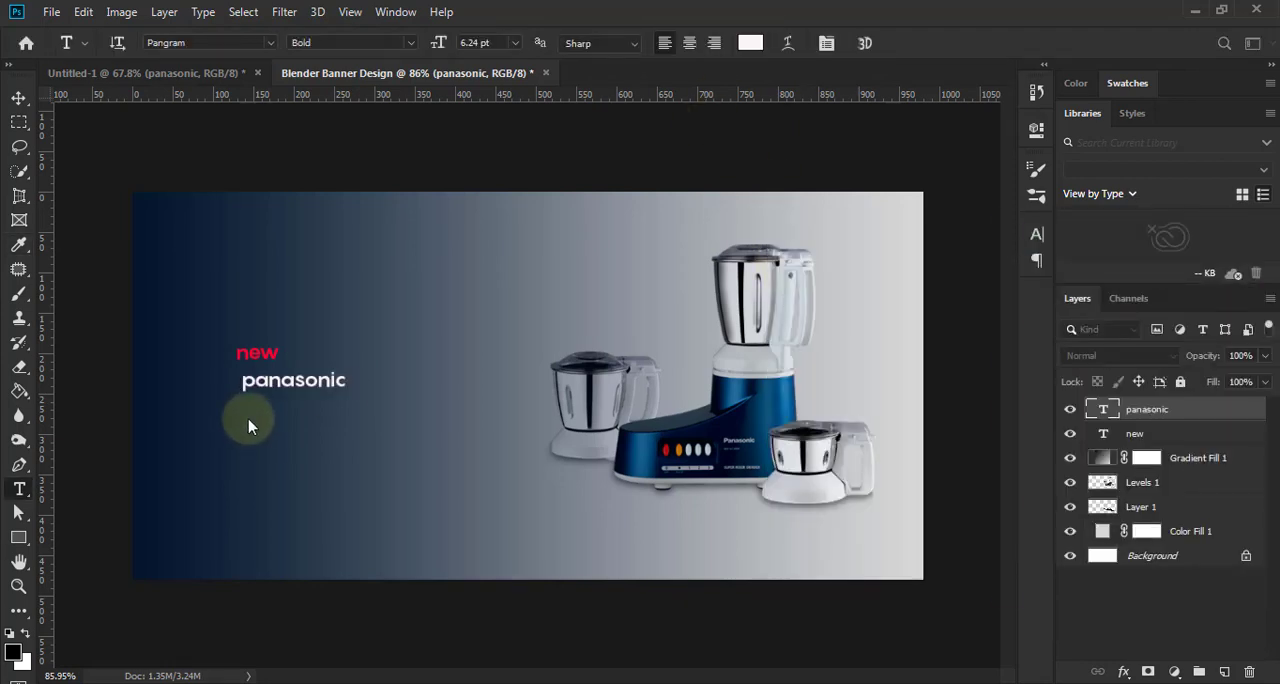
- Add the text "Blender" below "panasonic" in Pangram Bold, 6.24 pt, without the placeholder text
{"action": "left_click", "coordinate": [247, 423]}
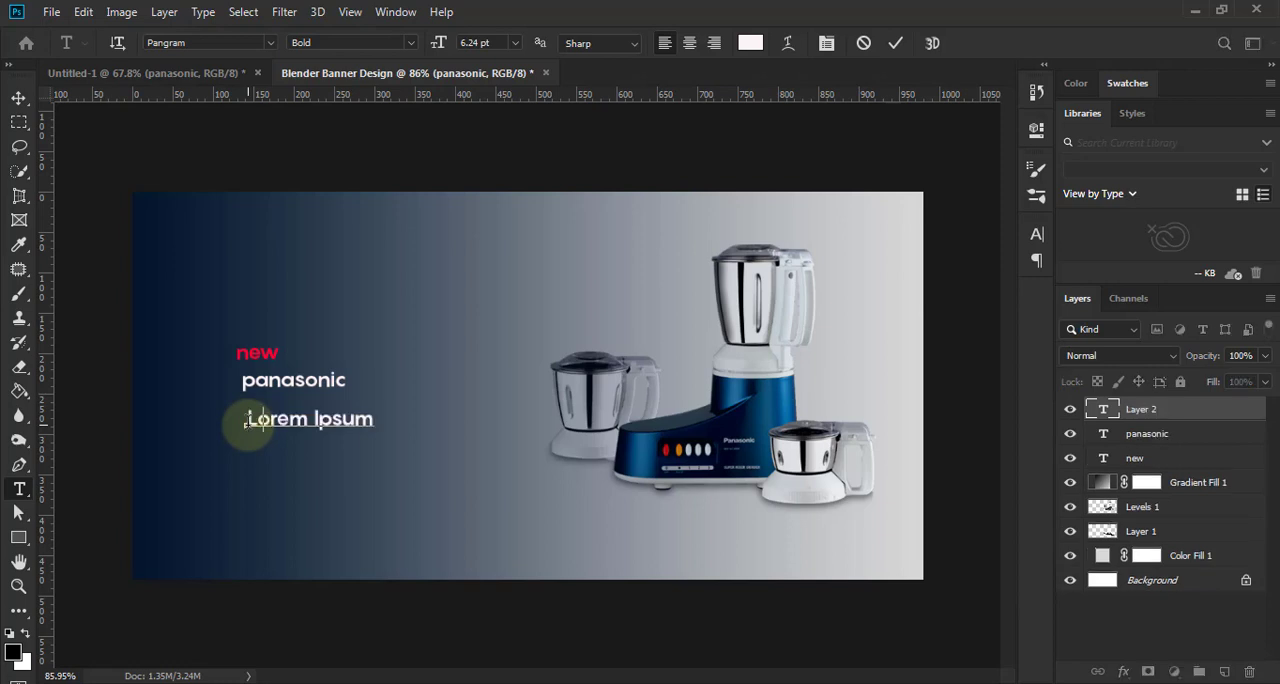
{"action": "type", "text": "Ble"}
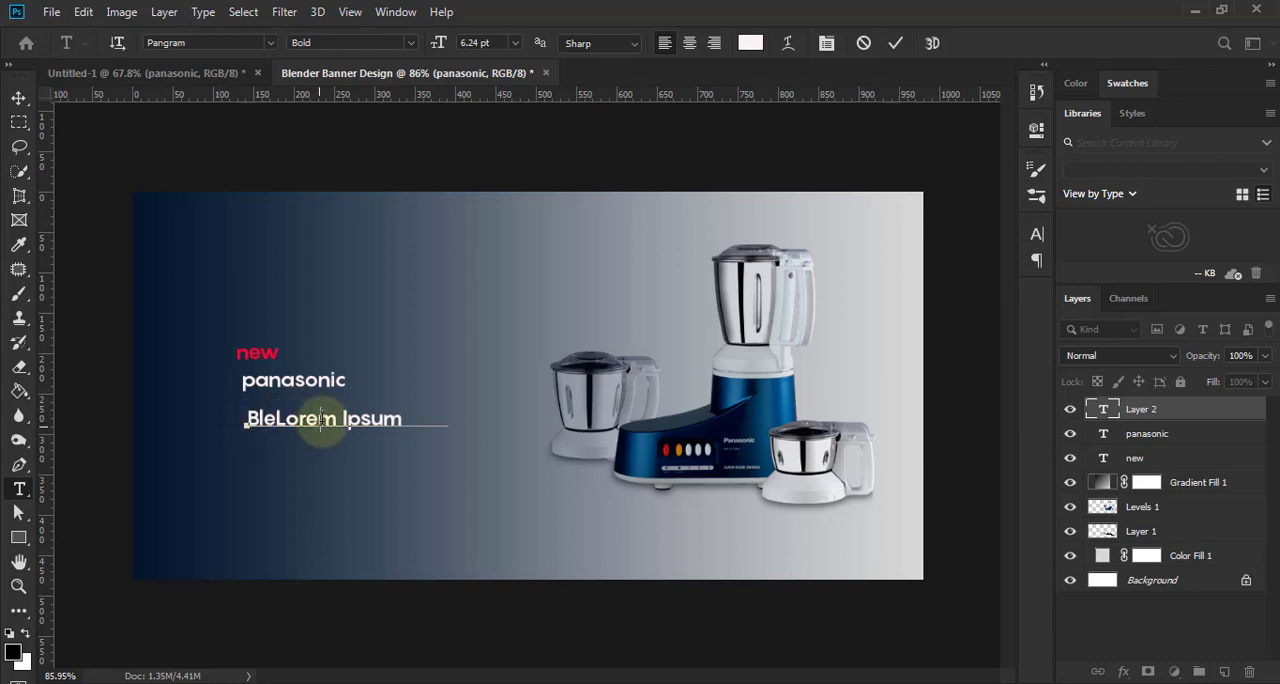
{"action": "type", "text": "nder"}
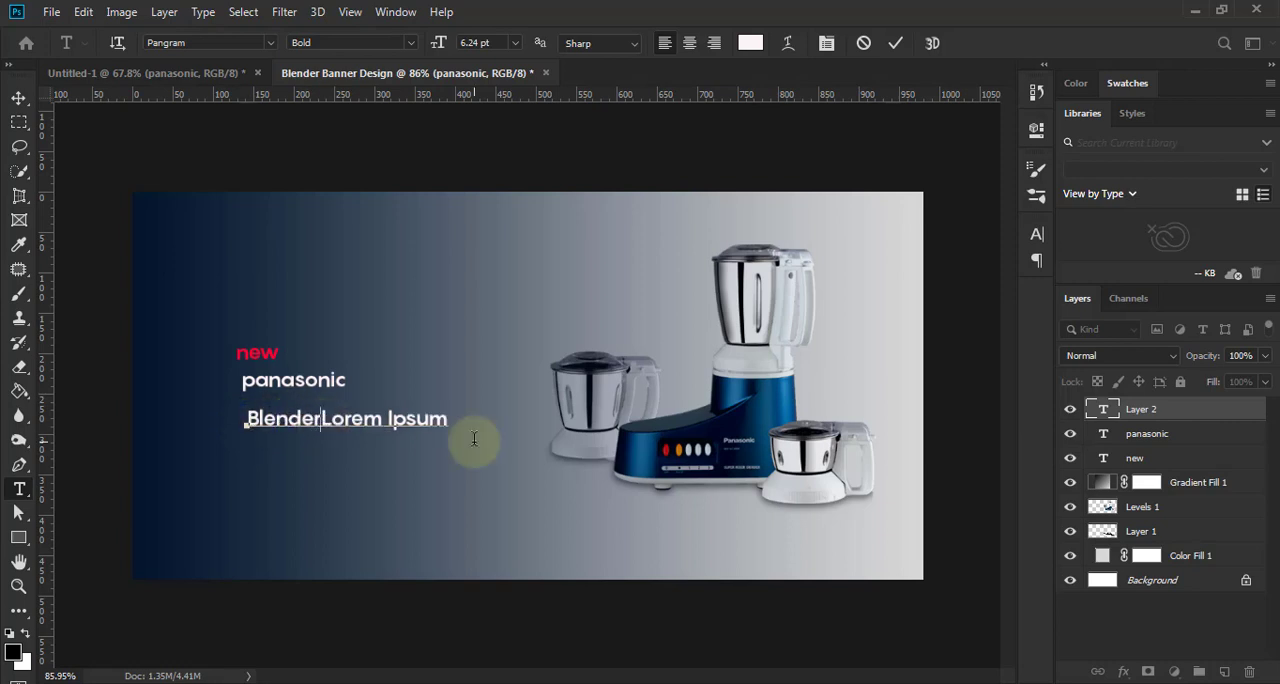
{"action": "key", "text": "shift+End"}
{"action": "left_click", "coordinate": [895, 43]}
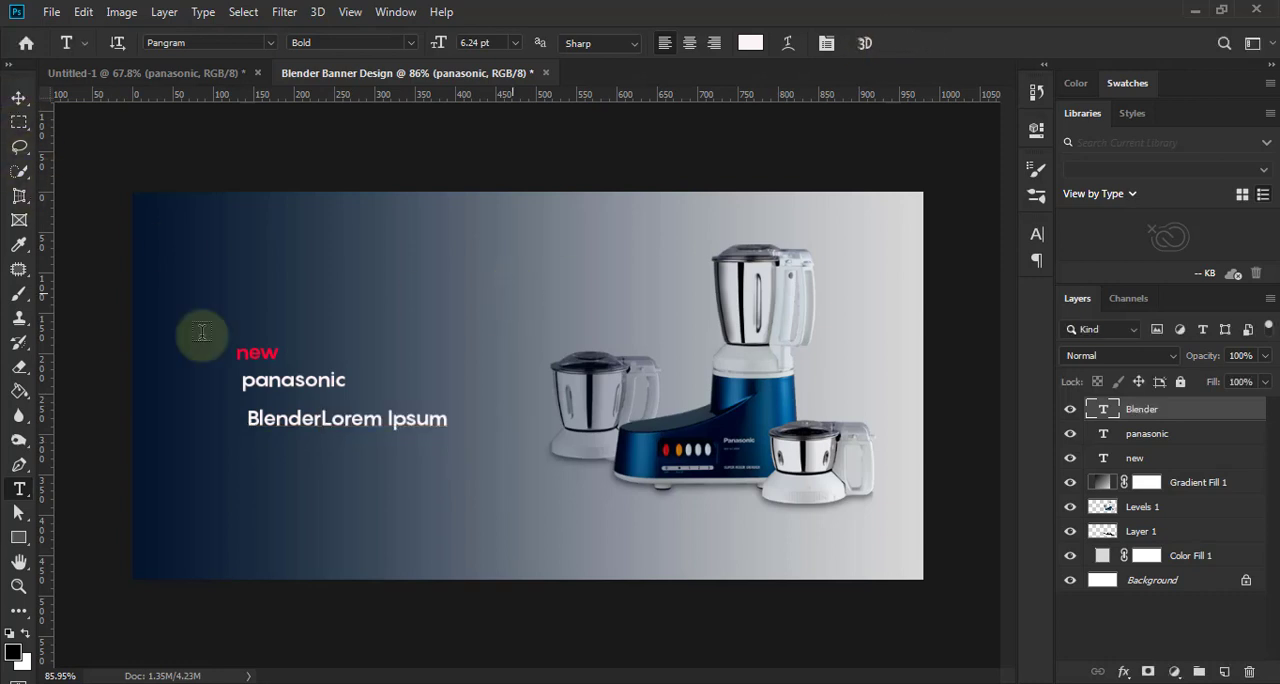
- Set the "Blender" text to 24 pt in all caps and position it directly under "panasonic"
{"action": "left_click", "coordinate": [18, 97]}
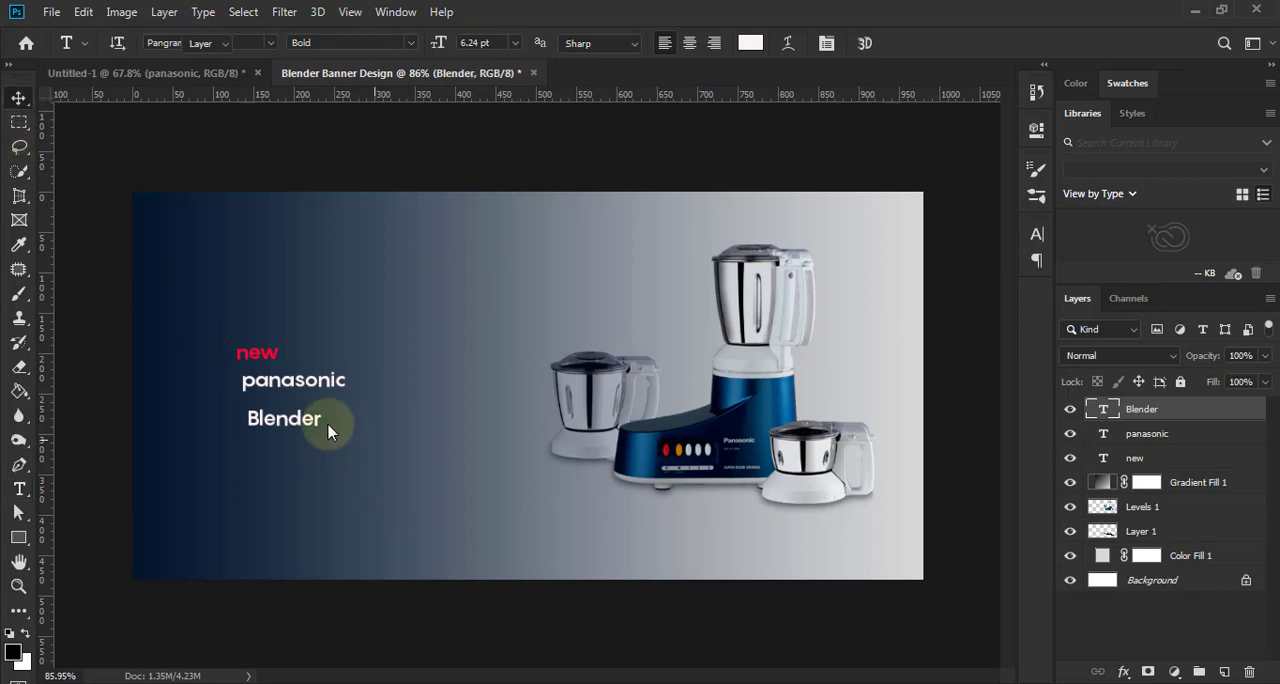
{"action": "left_click", "coordinate": [1037, 234]}
{"action": "left_click", "coordinate": [901, 283]}
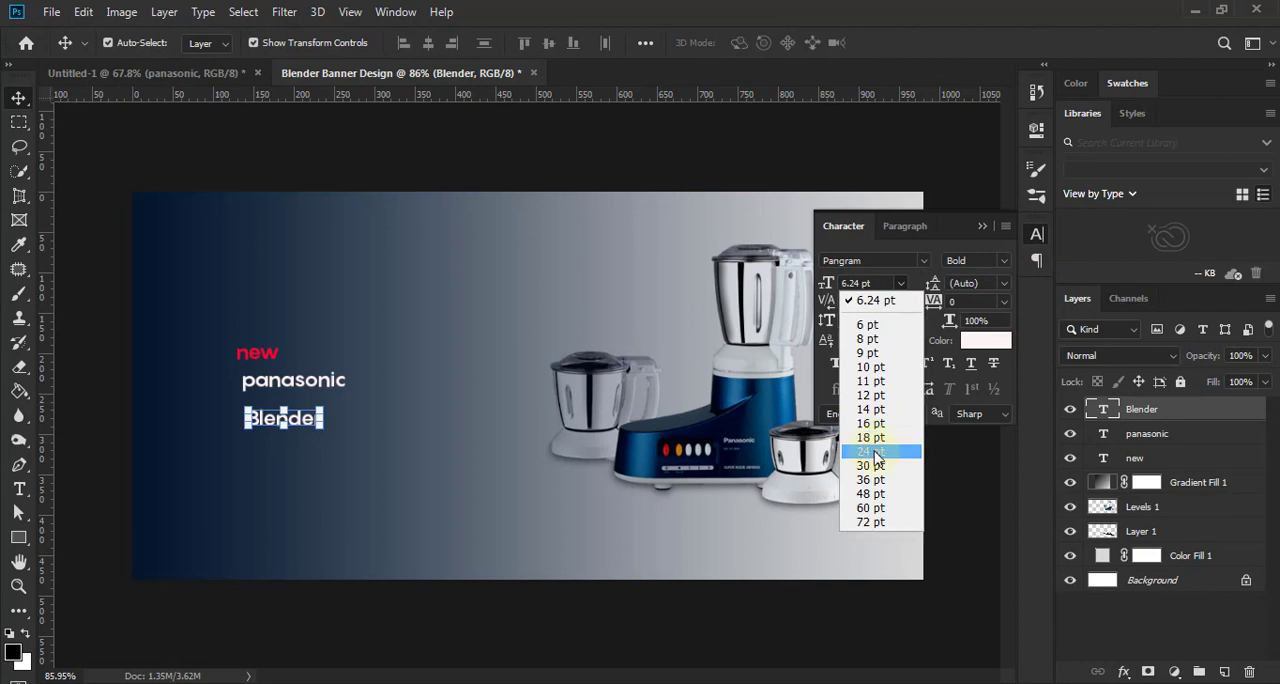
{"action": "left_click", "coordinate": [837, 364]}
{"action": "left_click", "coordinate": [880, 364]}
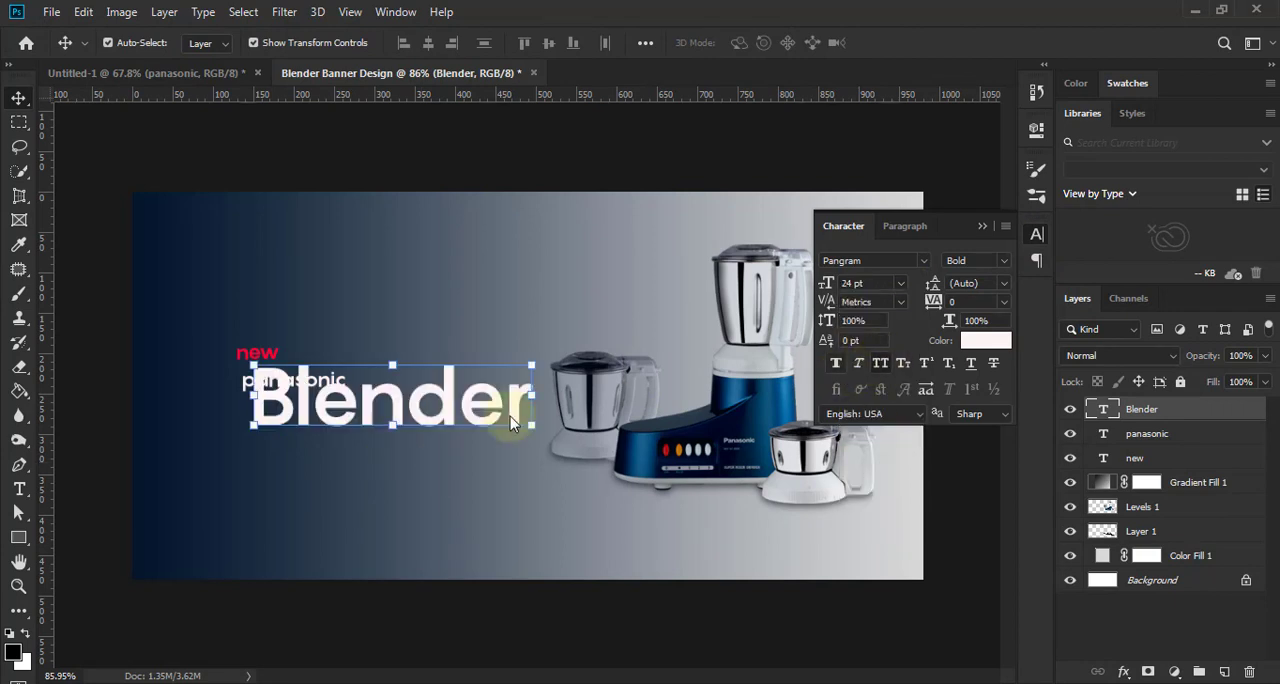
{"action": "left_click_drag", "start_coordinate": [430, 420], "coordinate": [395, 444]}
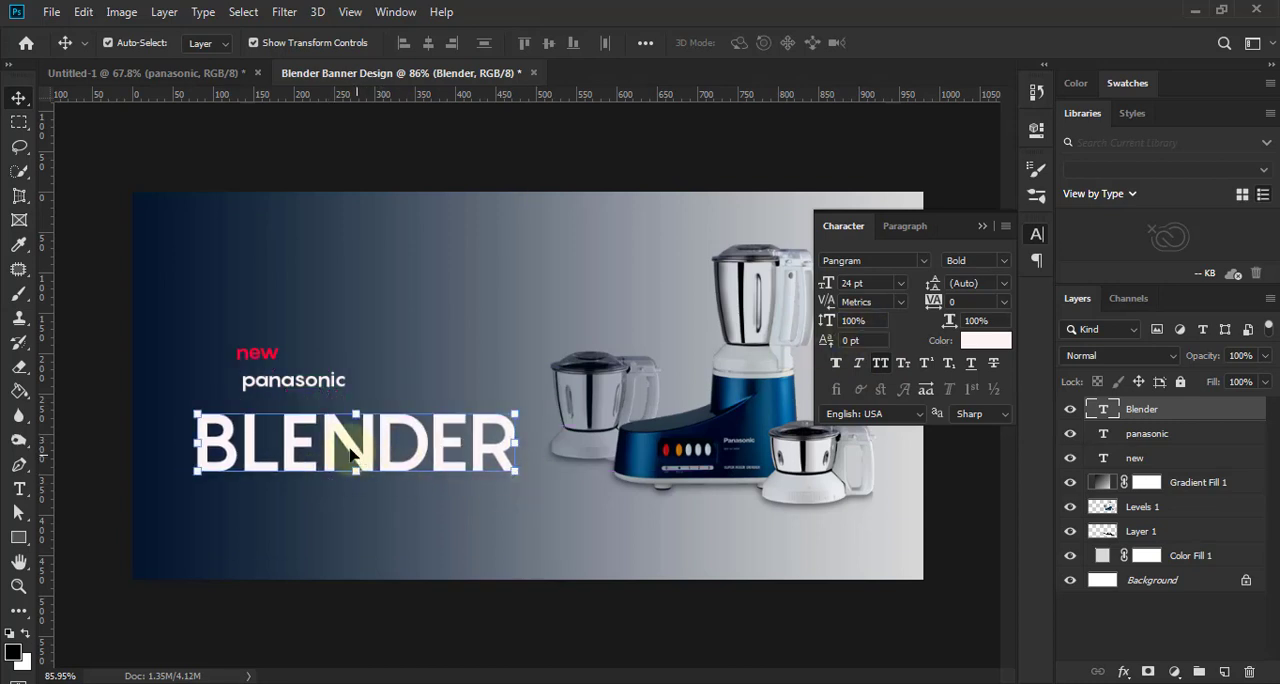
{"action": "left_click_drag", "start_coordinate": [352, 452], "coordinate": [336, 431]}
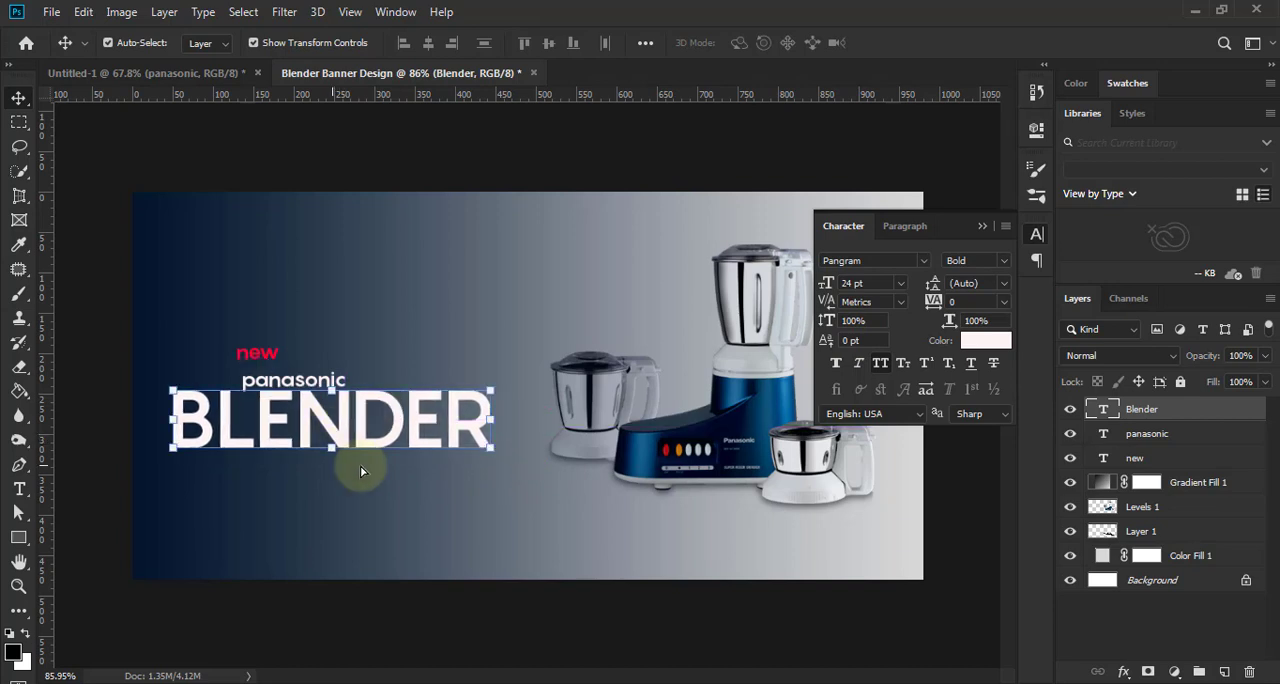
- Reduce the "BLENDER" text to 18 pt and scale it up freehand to about 20.86 pt
{"action": "left_click", "coordinate": [900, 284]}
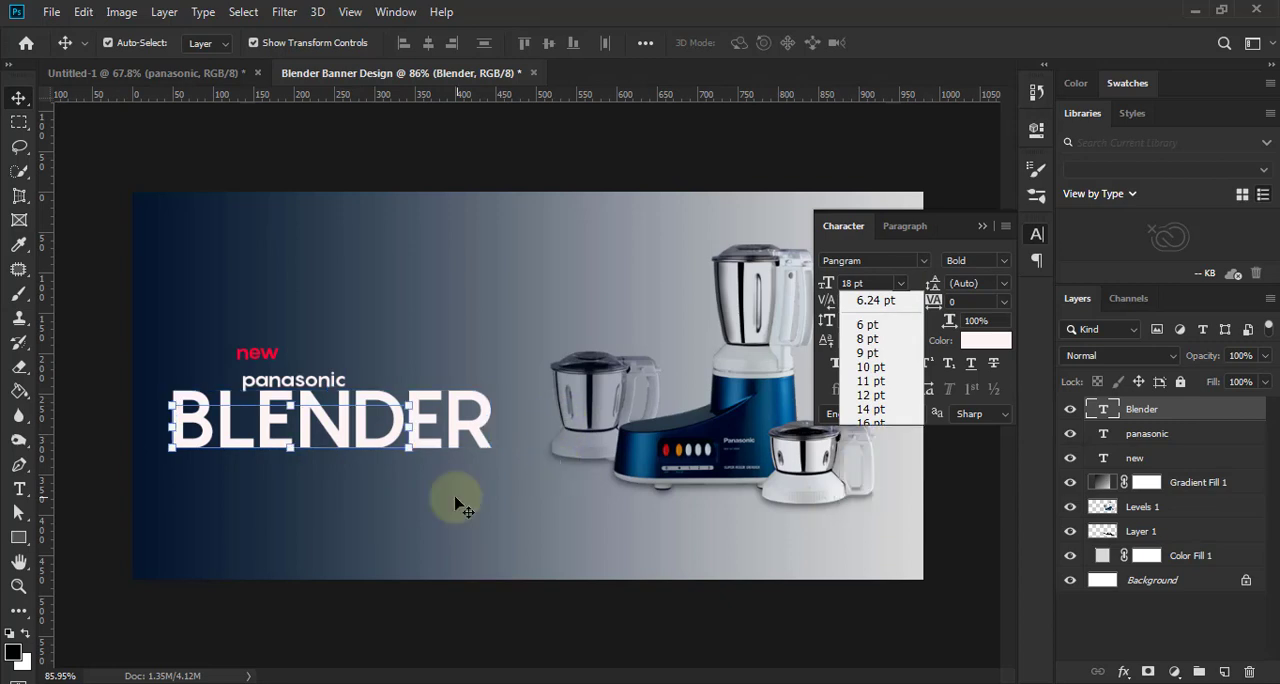
{"action": "key", "text": "Return"}
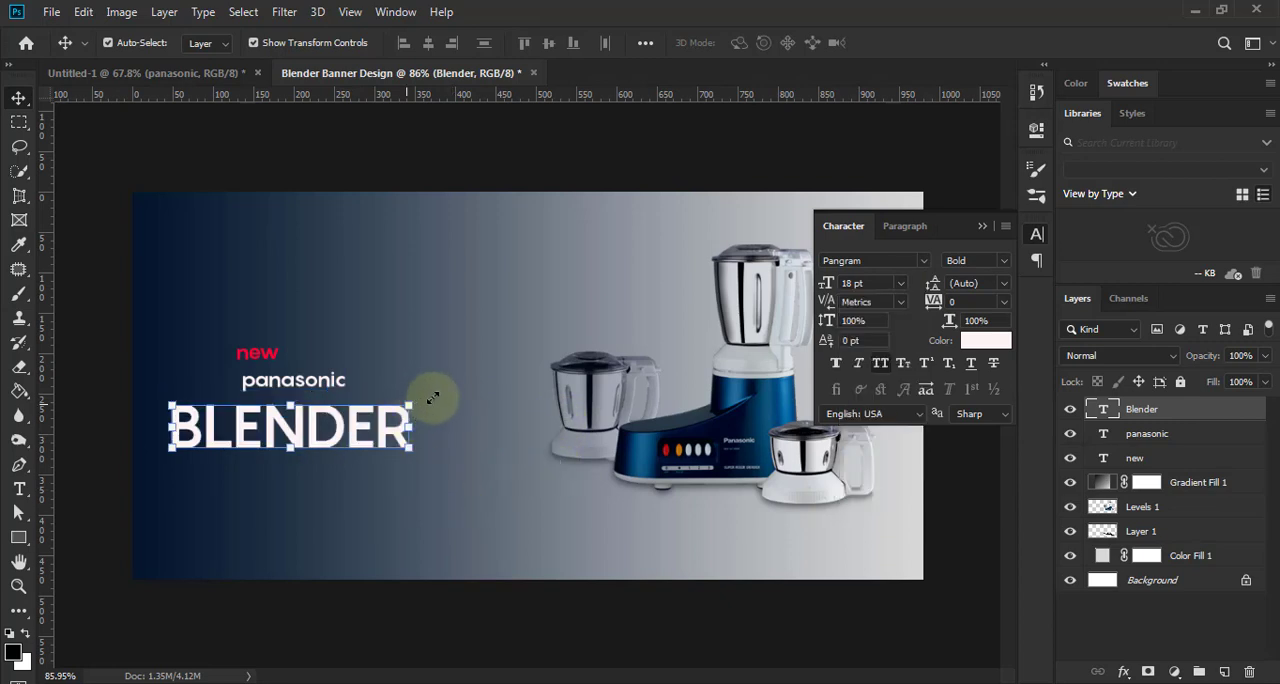
{"action": "left_click_drag", "start_coordinate": [432, 398], "coordinate": [452, 385]}
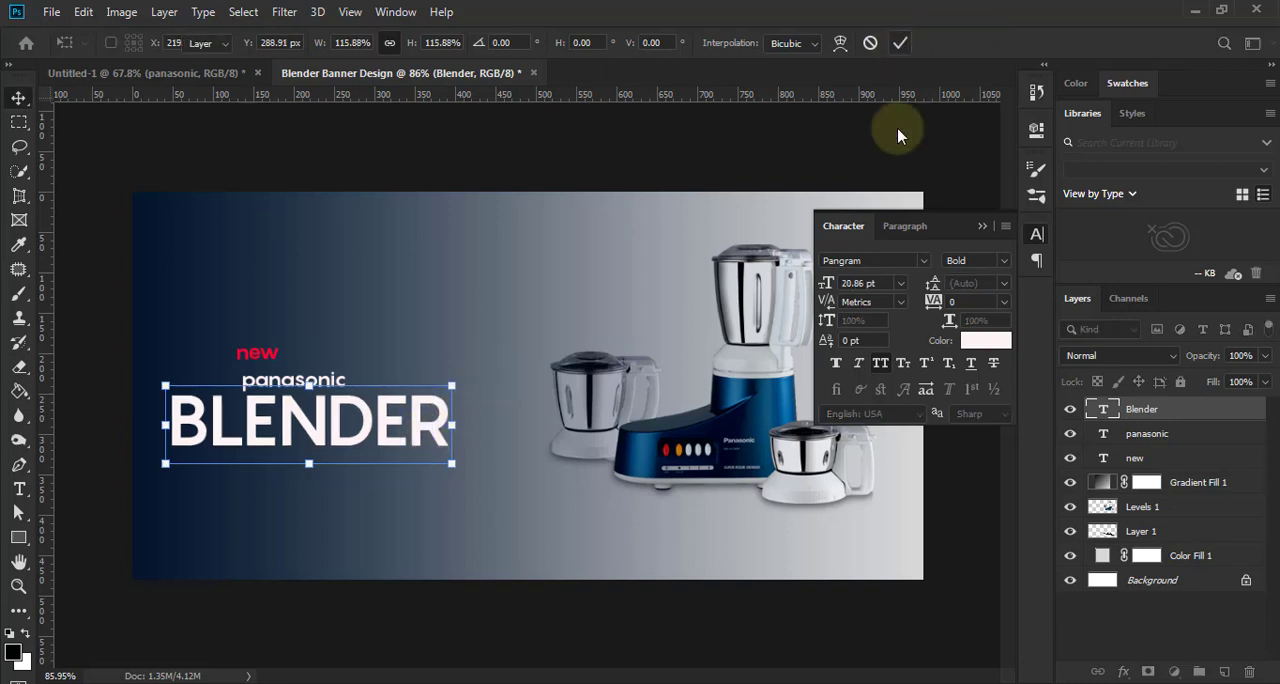
{"action": "key", "text": "Return"}
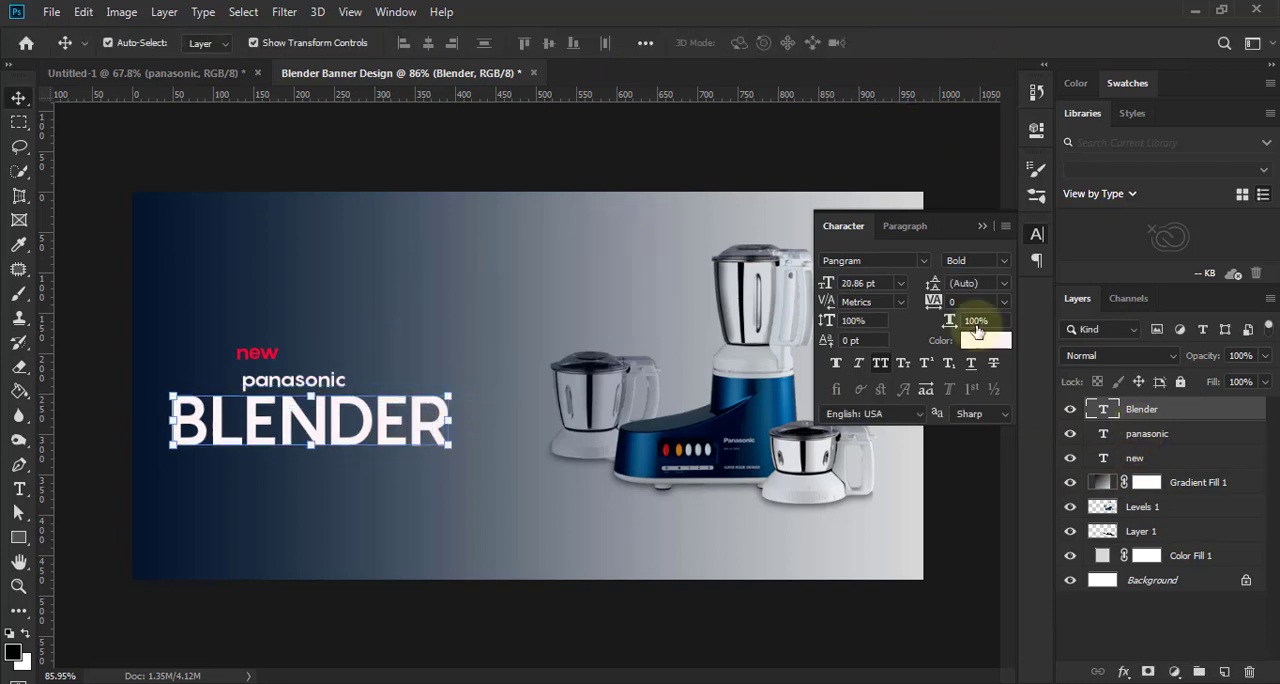
- Try the "panasonic" text at 18 pt, settle on 12 pt, and move it over the start of "BLENDER"
{"action": "key", "text": "alt+bracketleft"}
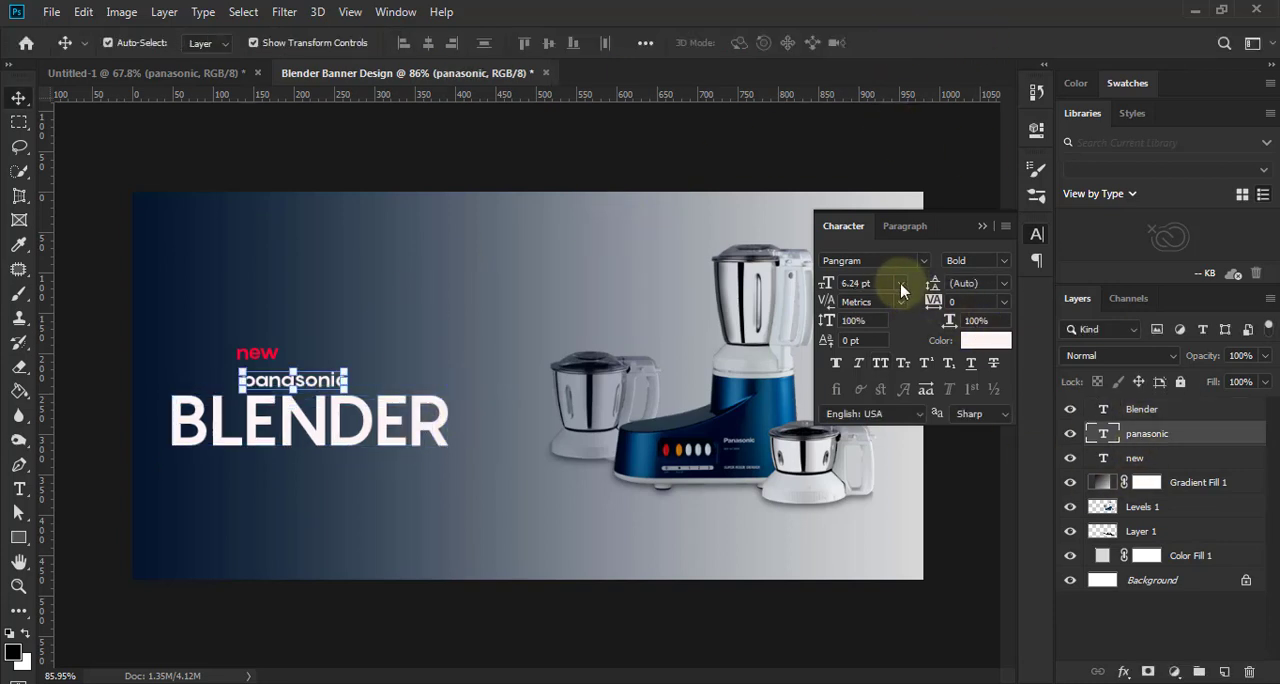
{"action": "left_click", "coordinate": [903, 285]}
{"action": "left_click", "coordinate": [872, 438]}
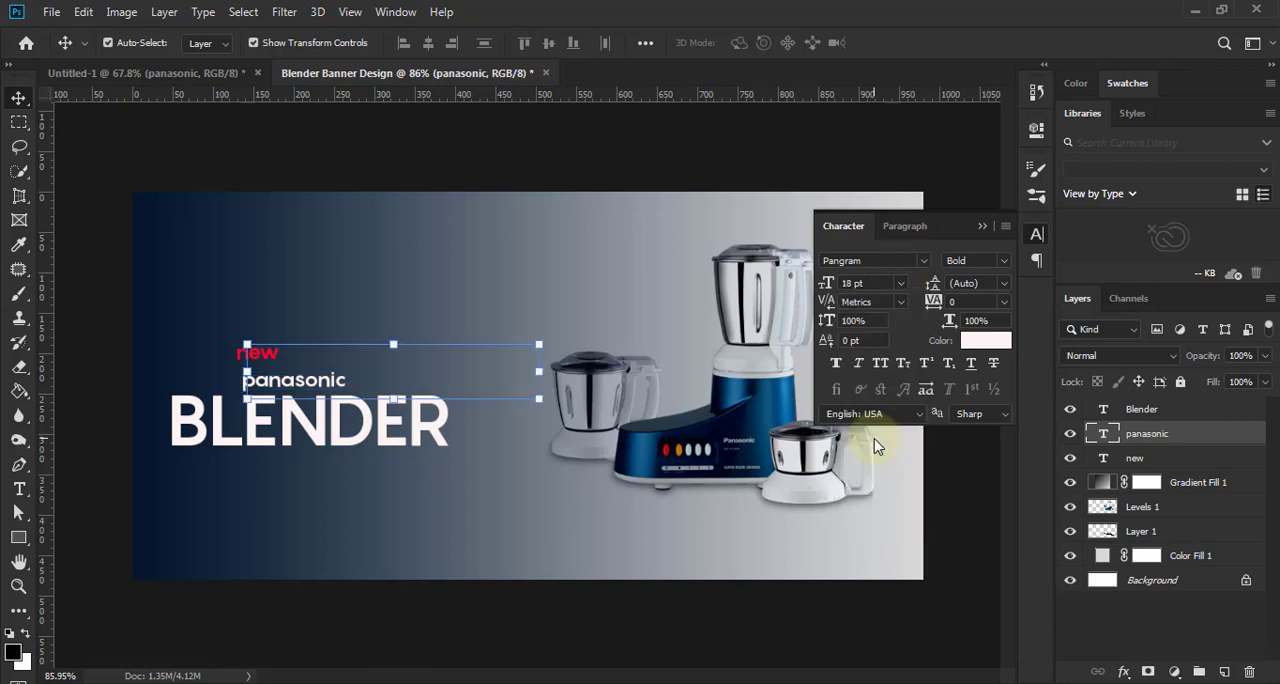
{"action": "left_click", "coordinate": [900, 285]}
{"action": "left_click", "coordinate": [882, 396]}
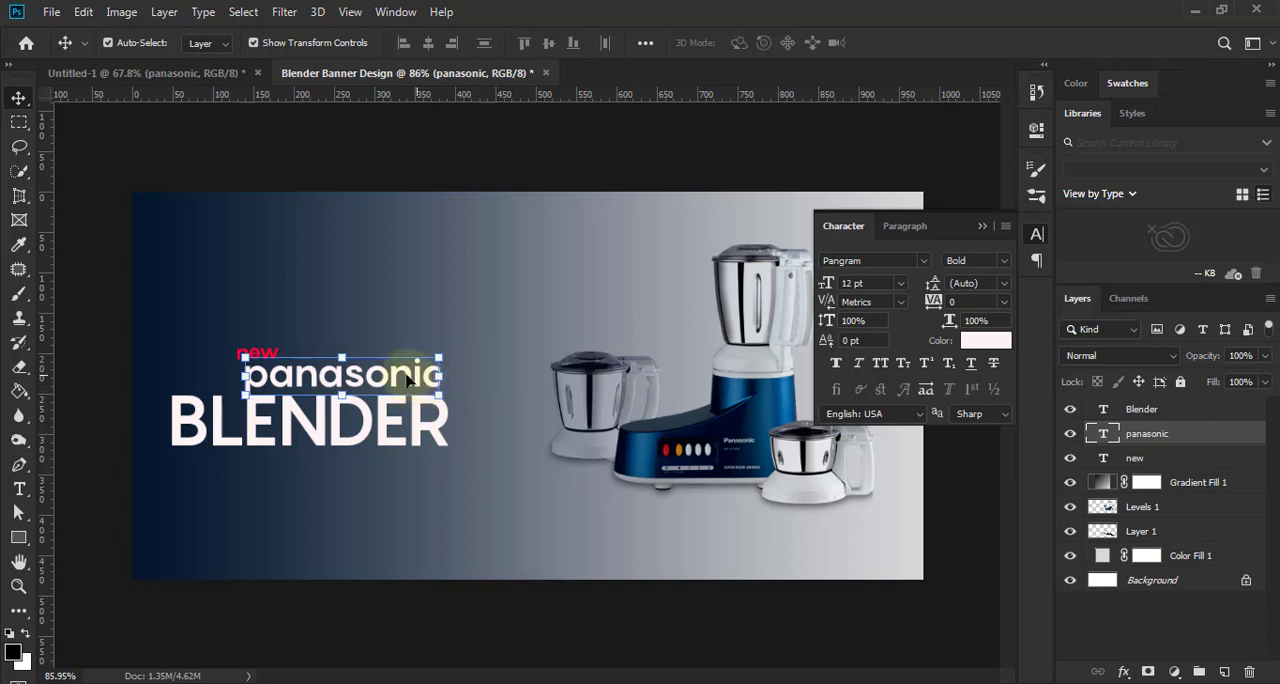
{"action": "left_click_drag", "start_coordinate": [408, 380], "coordinate": [376, 381]}
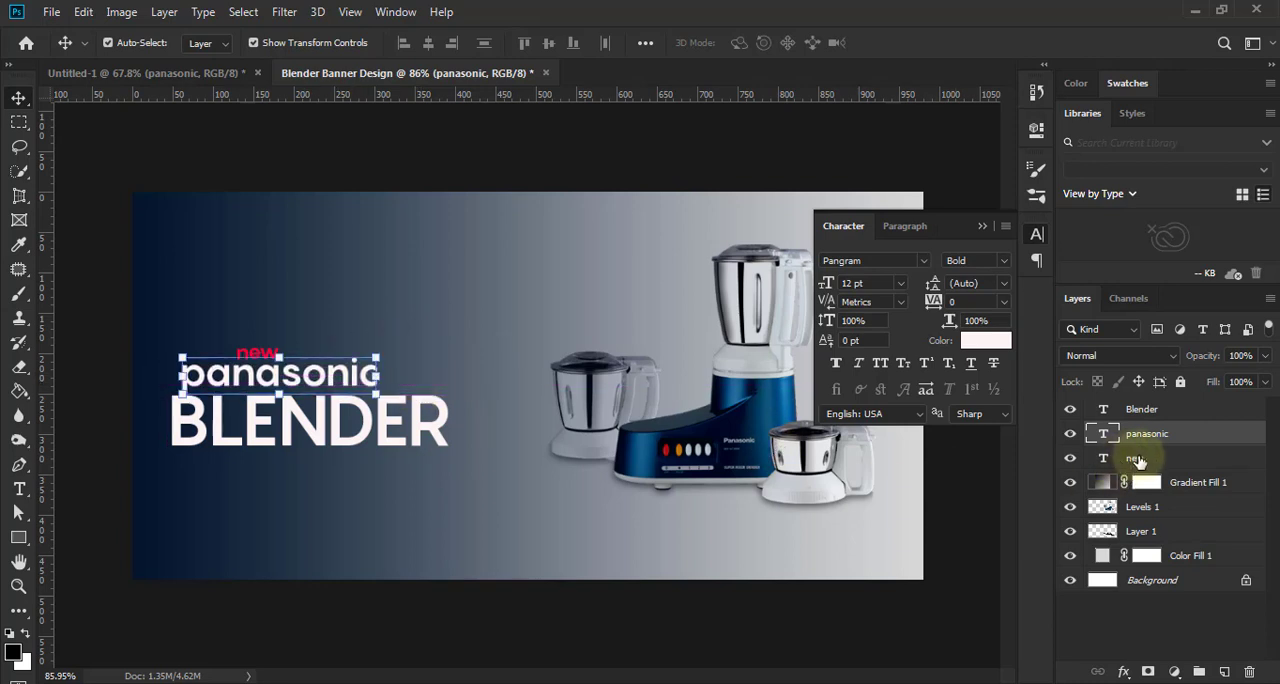
- Align the left edges of the "new", "panasonic" and "Blender" text layers
{"action": "left_click", "coordinate": [1136, 459]}
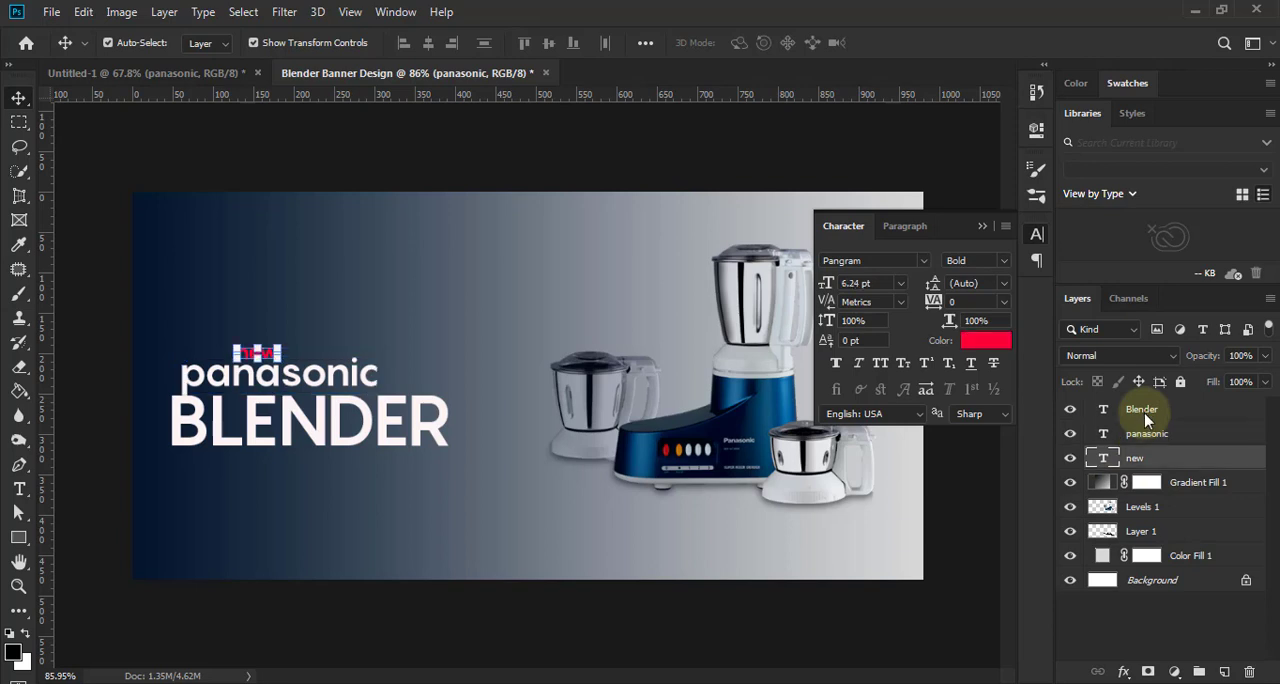
{"action": "left_click", "coordinate": [1146, 418], "text": "shift"}
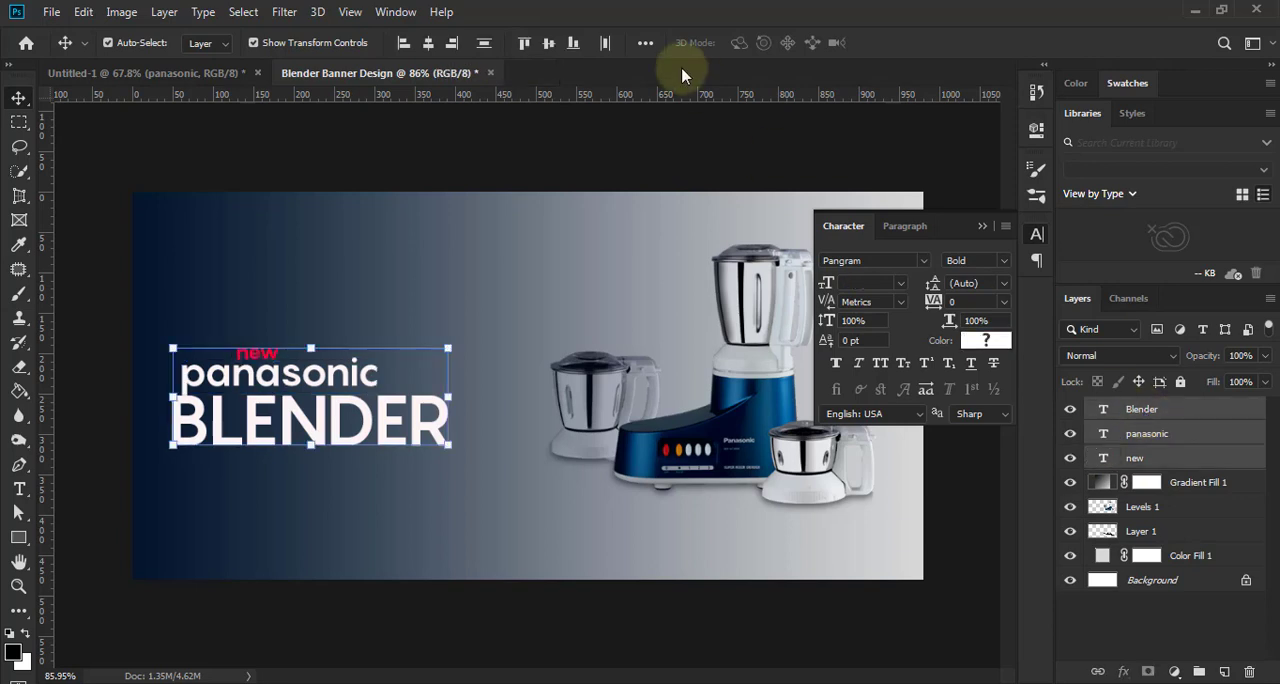
{"action": "left_click", "coordinate": [401, 46]}
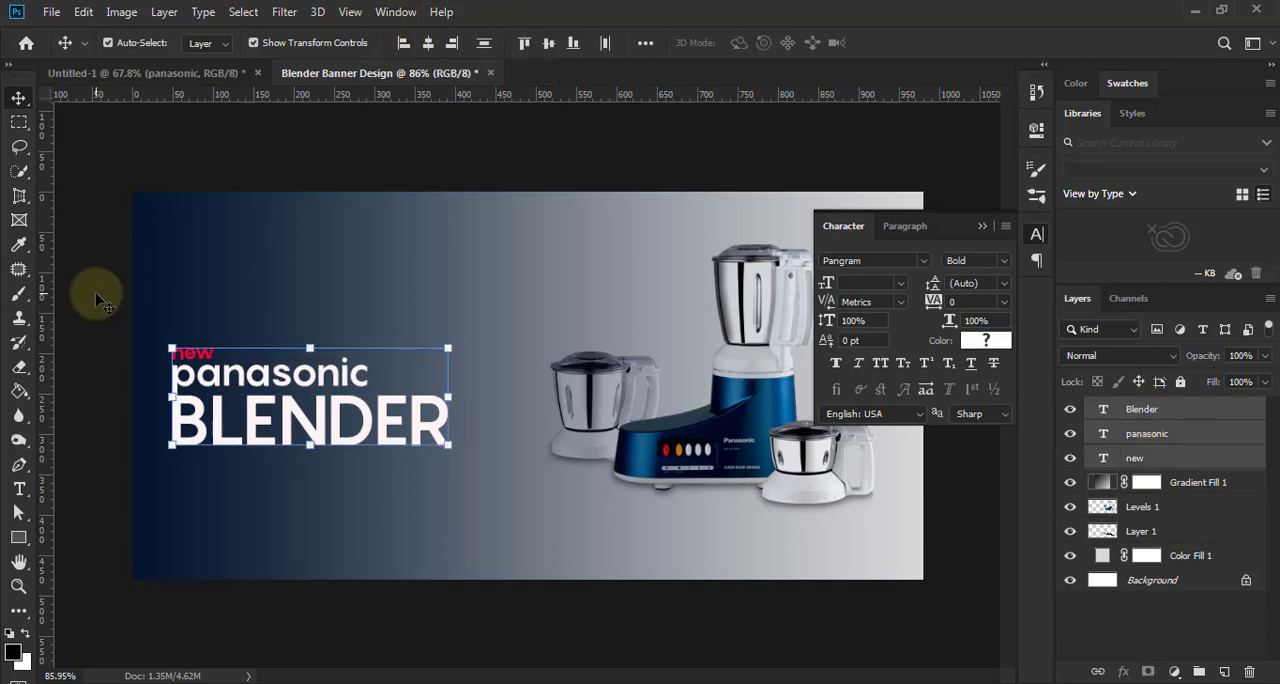
{"action": "left_click", "coordinate": [98, 298]}
- Nudge the "new" and "panasonic" texts slightly upward to even out the spacing above "BLENDER"
{"action": "double_click", "coordinate": [1135, 463]}
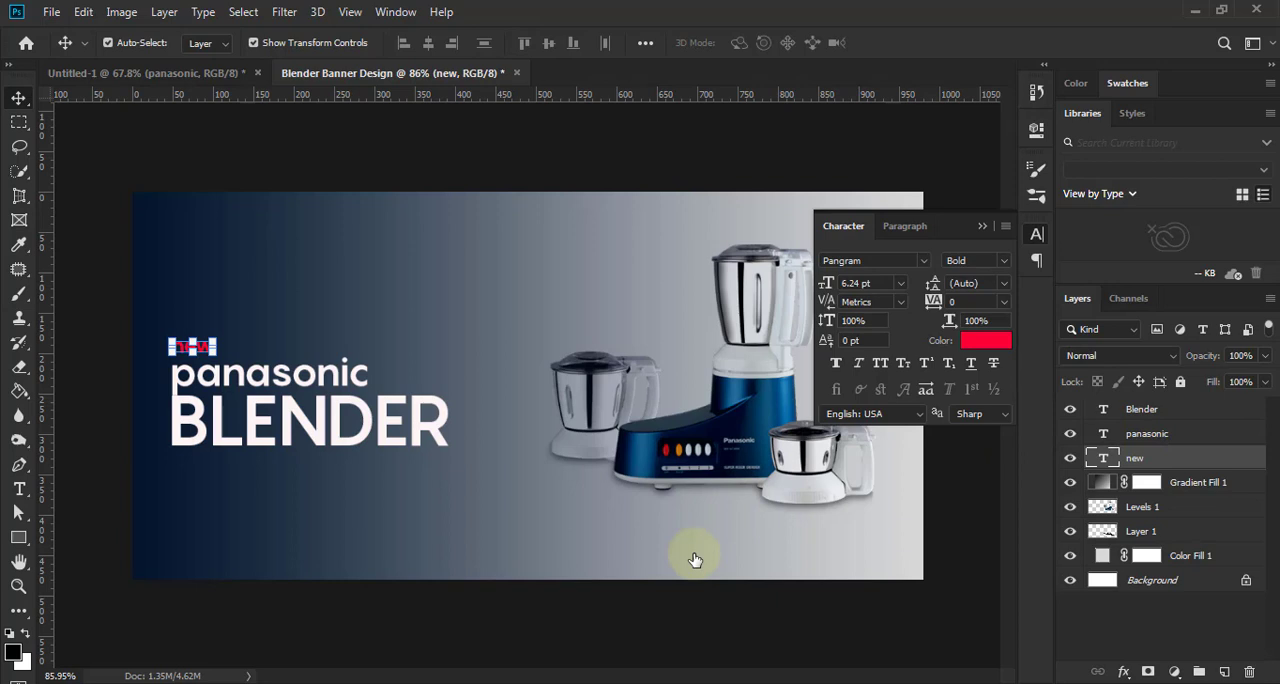
{"action": "left_click", "coordinate": [695, 560]}
{"action": "left_click", "coordinate": [1146, 433]}
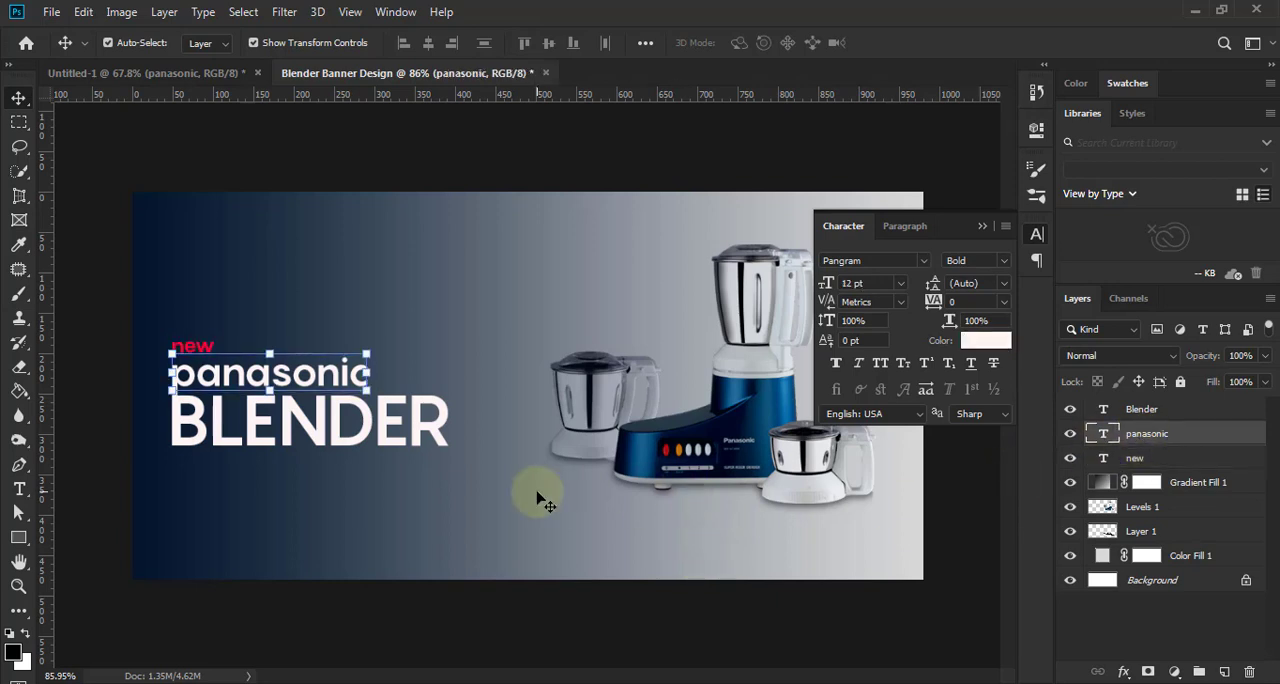
{"action": "key", "text": "Up"}
{"action": "key", "text": "Up"}
{"action": "key", "text": "Up"}
{"action": "key", "text": "Up"}
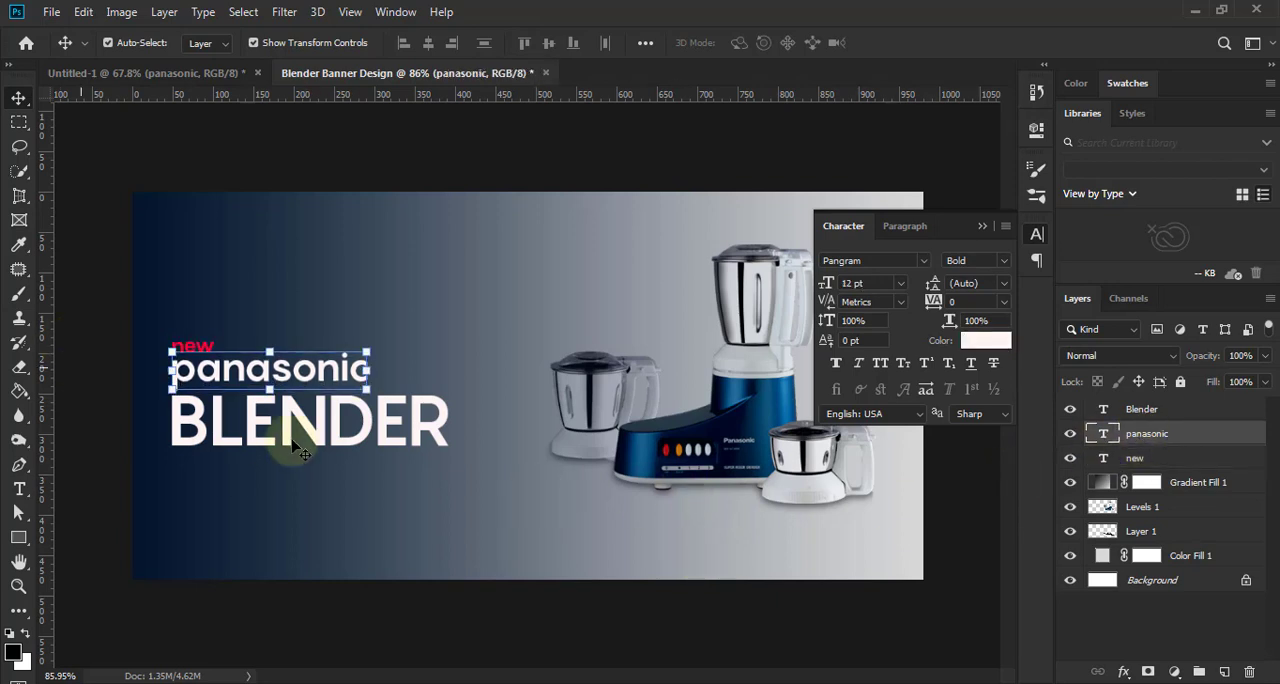
{"action": "left_click", "coordinate": [381, 485]}
- Set the size of the "new" text to 10 pt
{"action": "scroll", "coordinate": [318, 480], "scroll_direction": "up", "scroll_amount": 1}
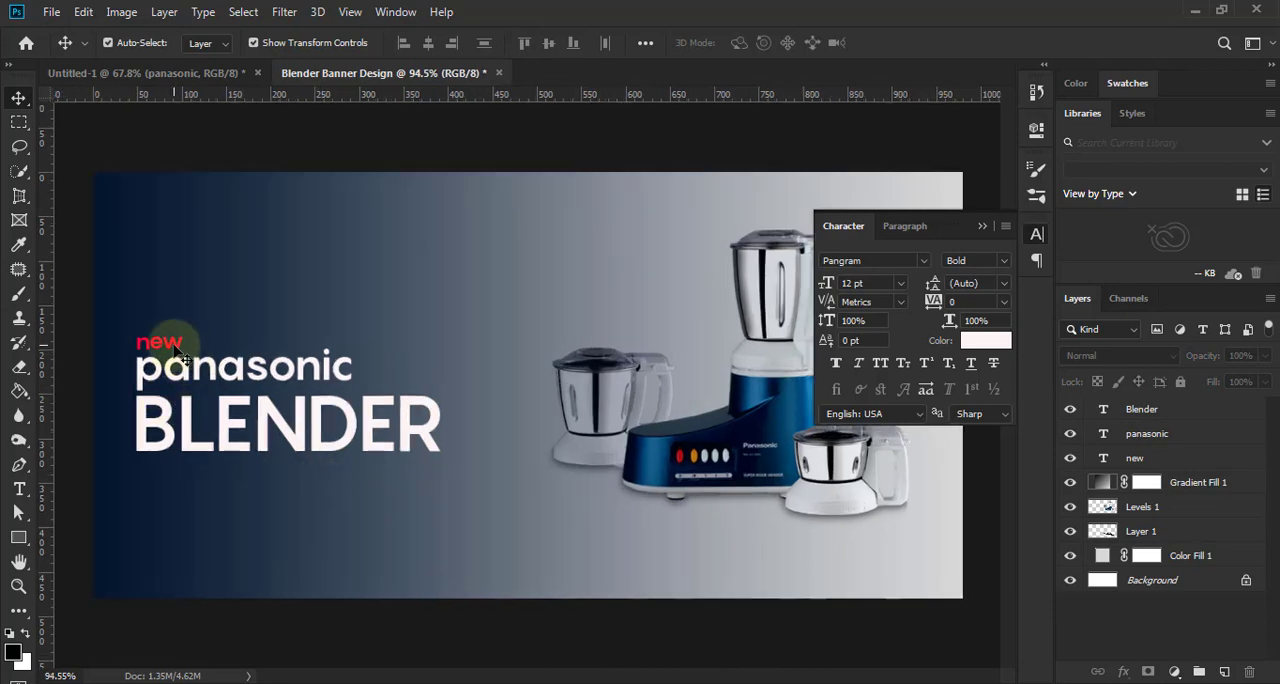
{"action": "double_click", "coordinate": [176, 345]}
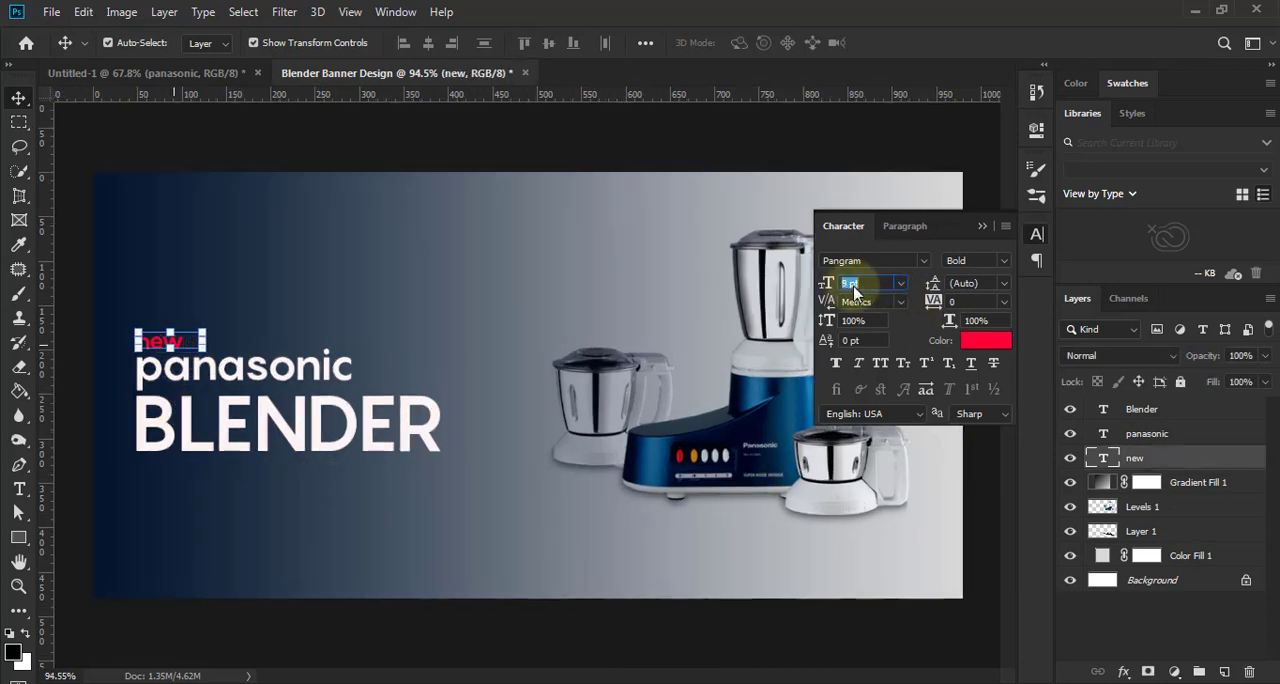
{"action": "type", "text": "10"}
{"action": "key", "text": "Return"}
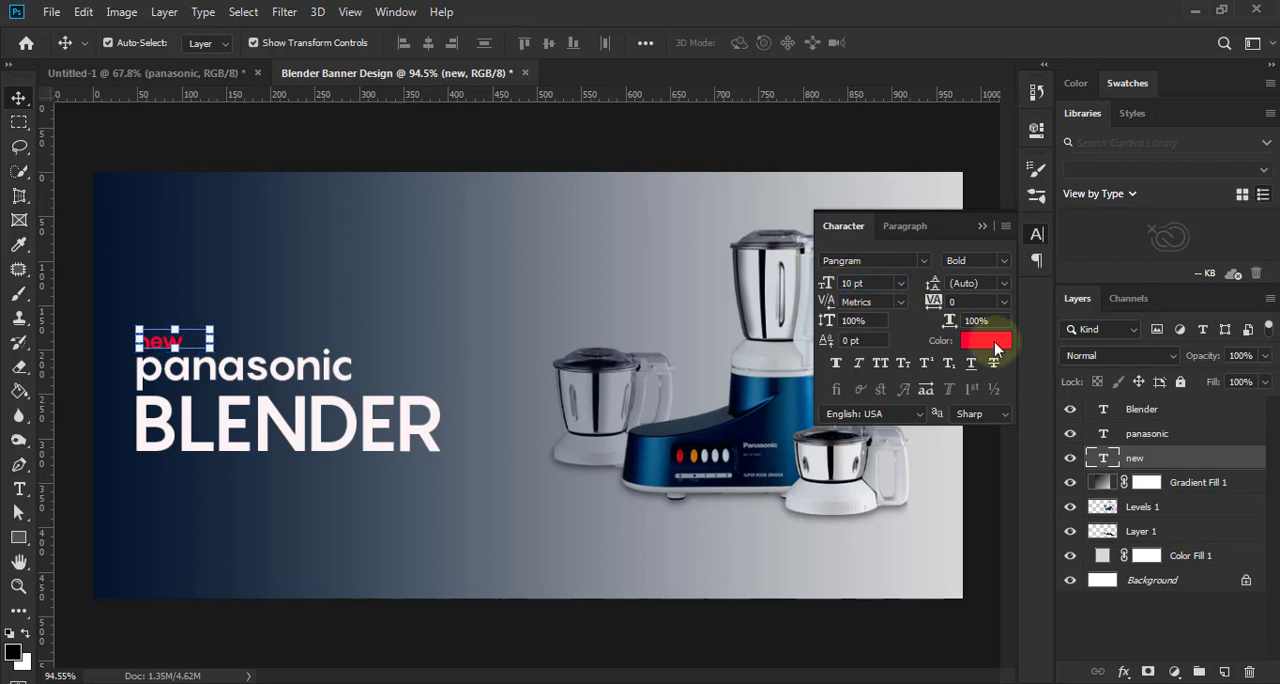
- Recolour the "new" text white ffffff and set it in all caps
{"action": "left_click", "coordinate": [995, 345]}
{"action": "left_click", "coordinate": [786, 276]}
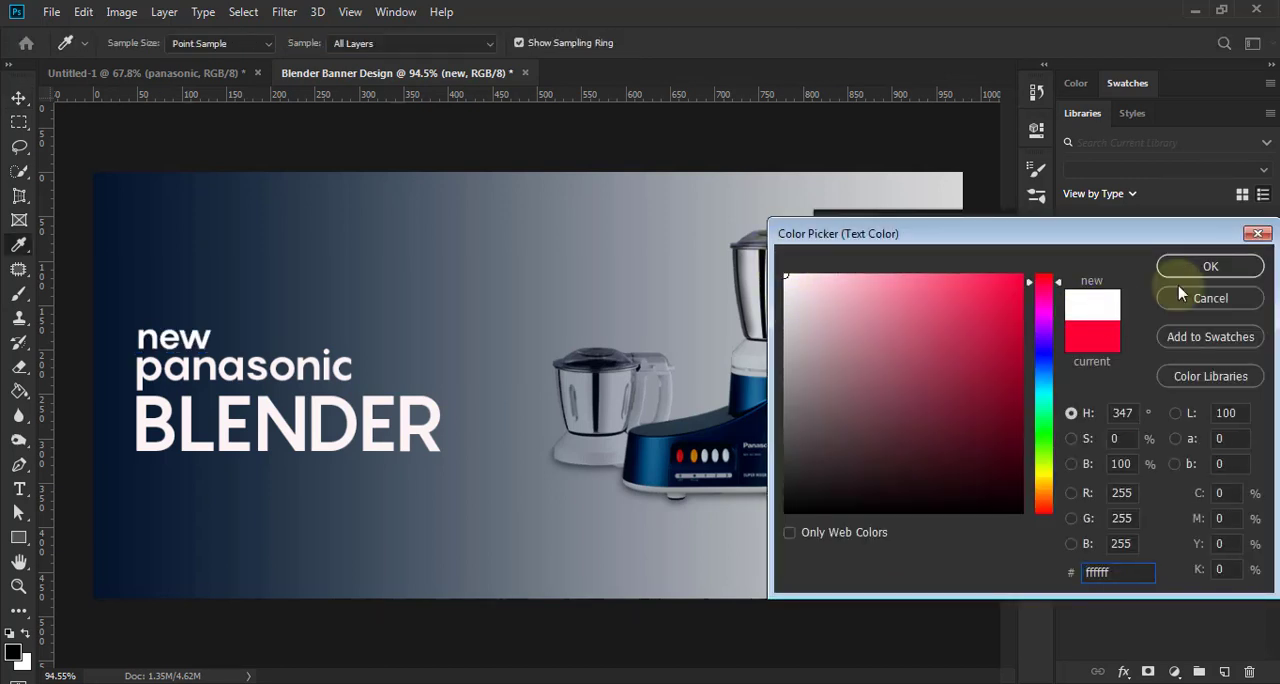
{"action": "left_click", "coordinate": [1205, 277]}
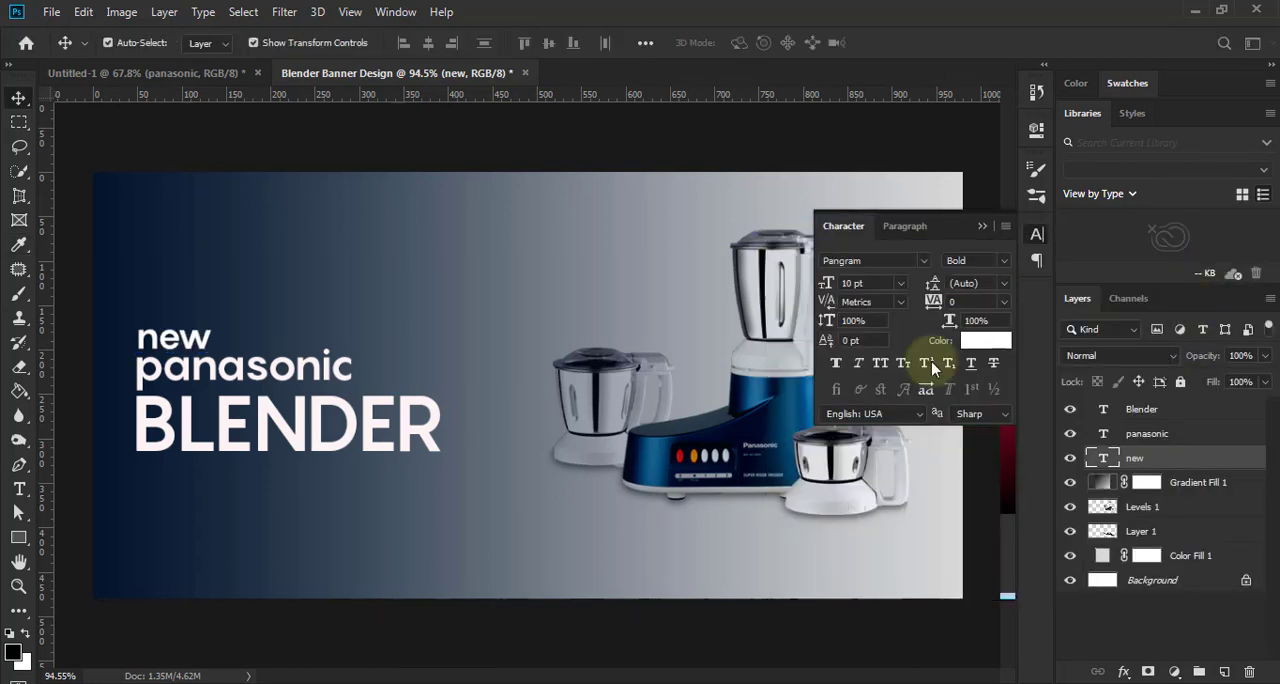
{"action": "left_click", "coordinate": [880, 363]}
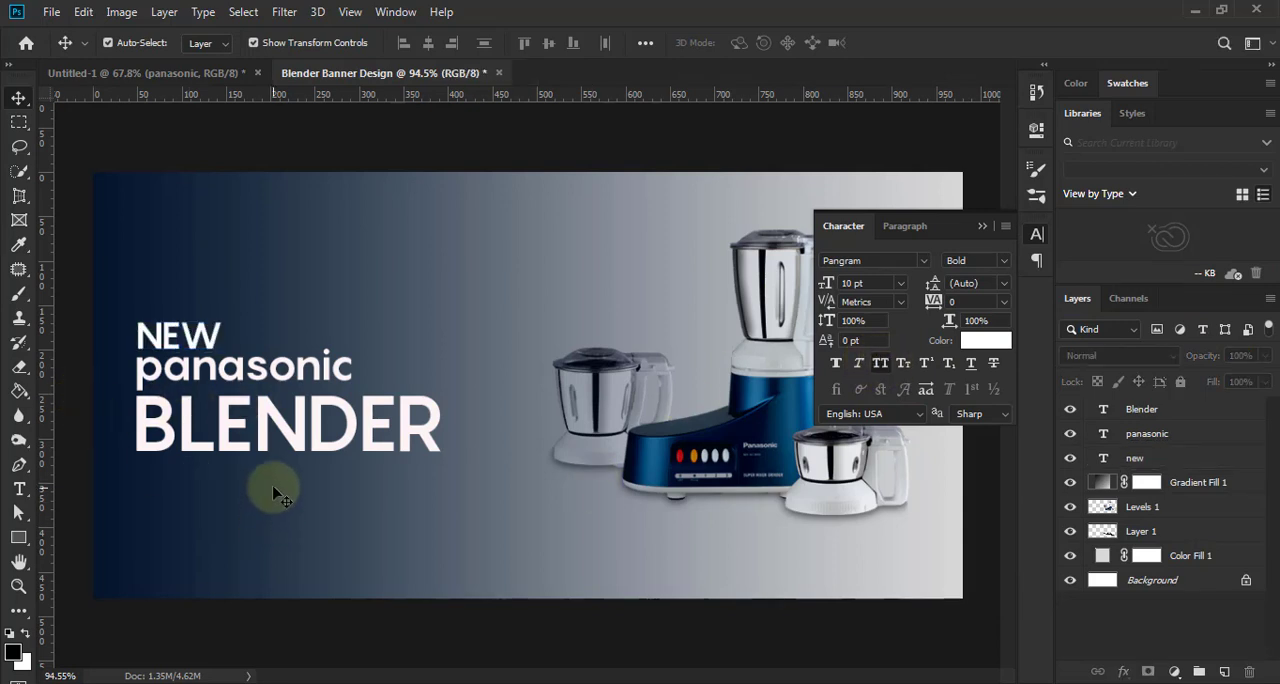
- Recolour the "panasonic" text bright red
{"action": "left_click", "coordinate": [280, 366]}
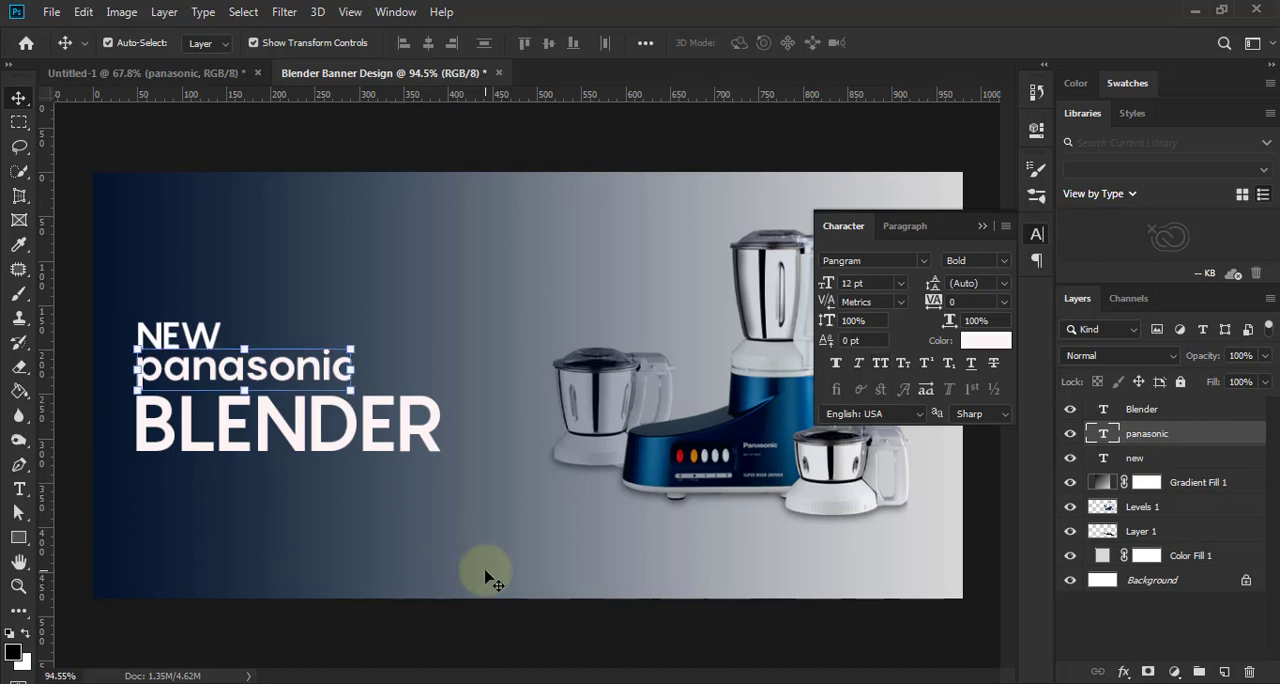
{"action": "left_click", "coordinate": [978, 339]}
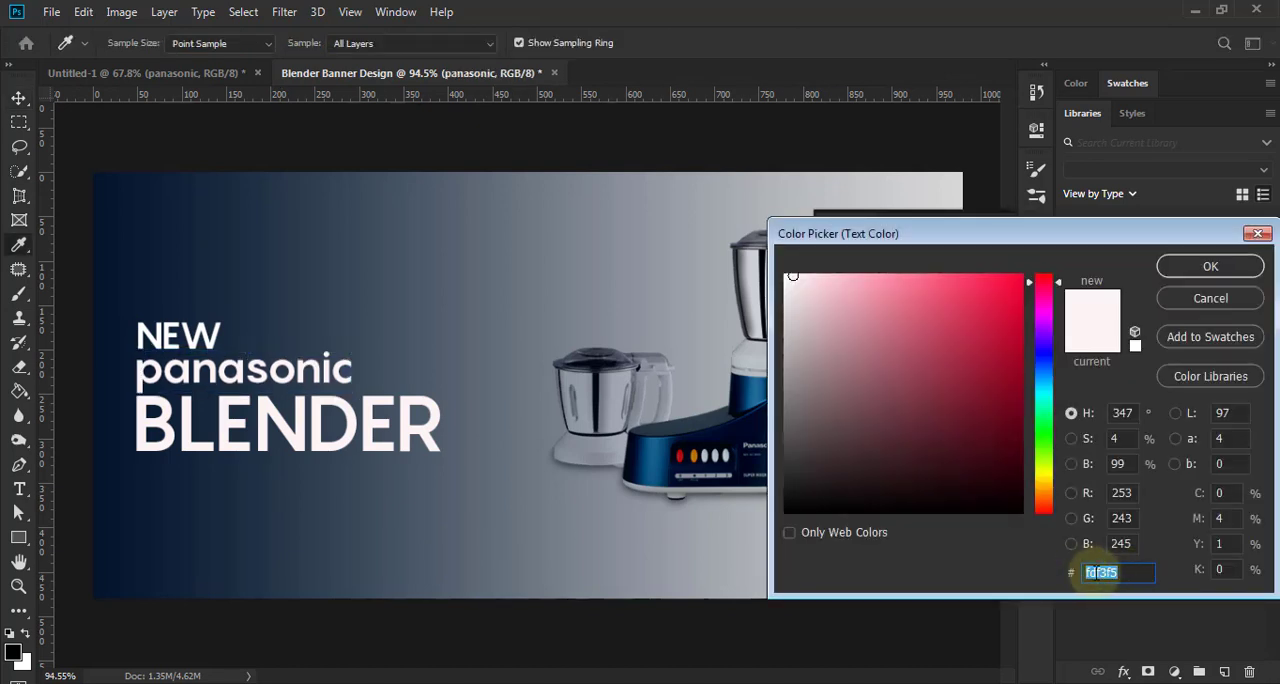
{"action": "type", "text": "ff0036"}
{"action": "left_click_drag", "start_coordinate": [1137, 572], "coordinate": [1082, 570]}
{"action": "left_click", "coordinate": [1180, 264]}
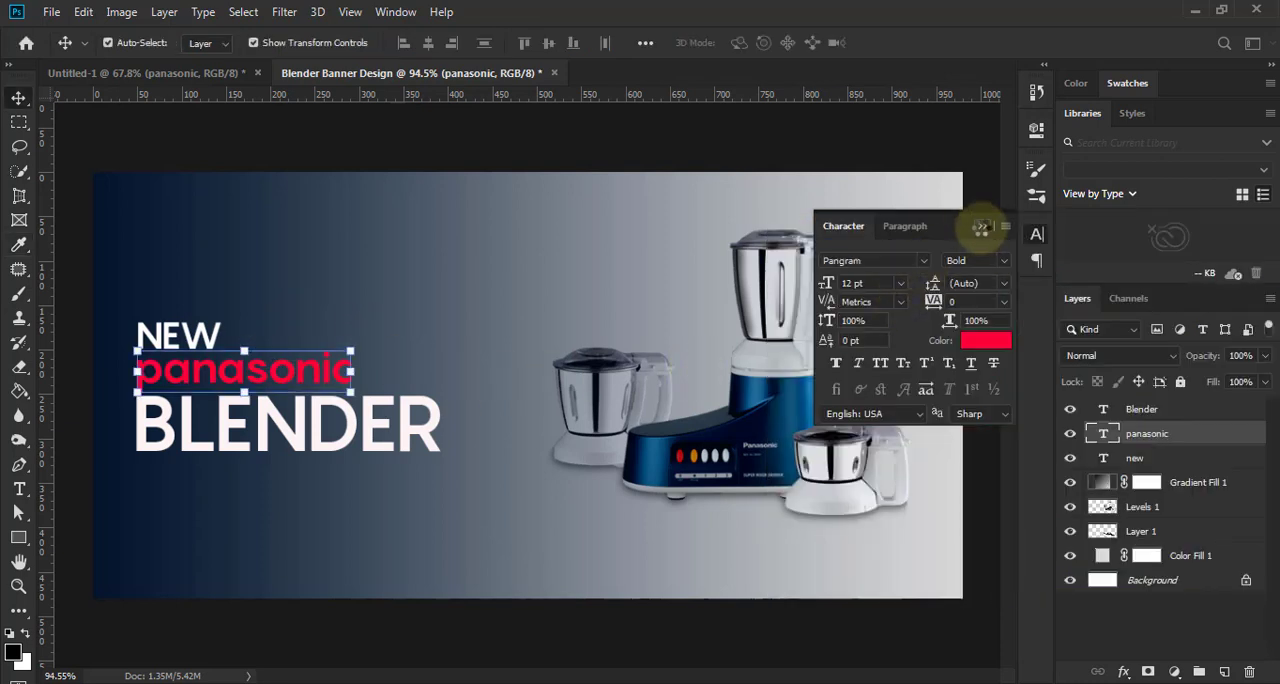
{"action": "left_click", "coordinate": [982, 228]}
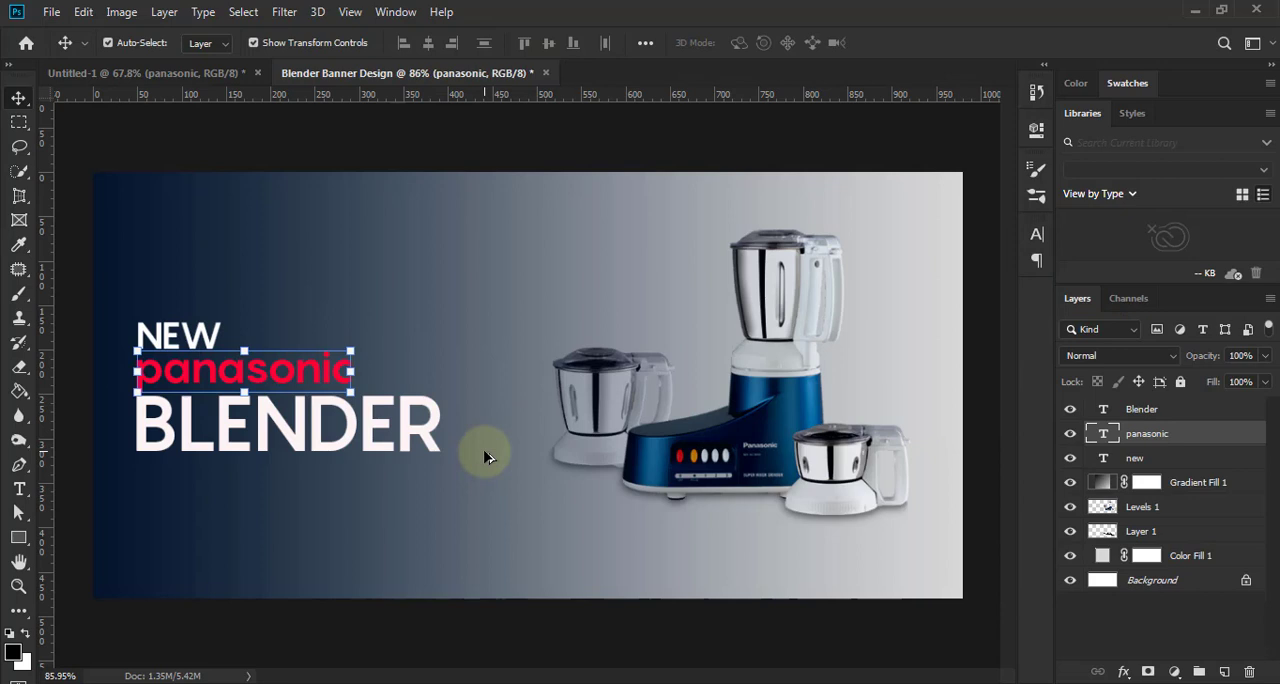
{"action": "scroll", "coordinate": [485, 455], "scroll_direction": "down", "scroll_amount": 1}
{"action": "left_click", "coordinate": [440, 620]}
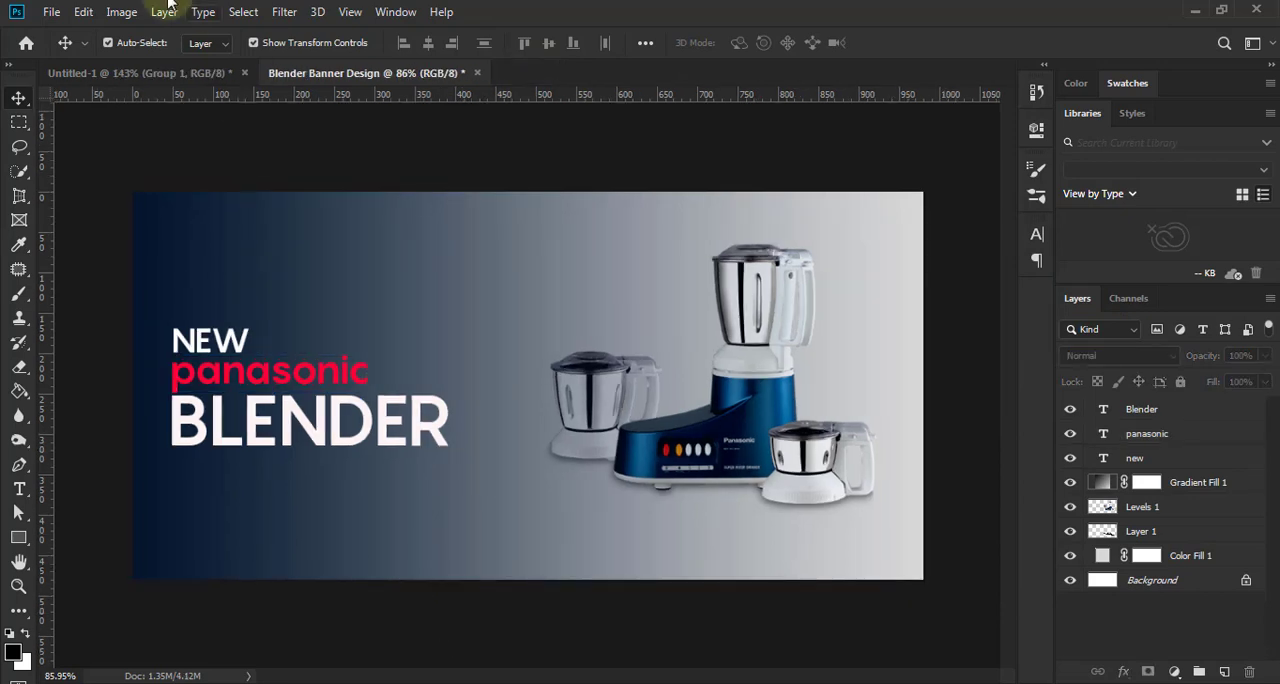
- Scale the "new", "panasonic" and "Blender" text layers up together to about 112%
{"action": "left_click", "coordinate": [1165, 412], "text": "shift"}
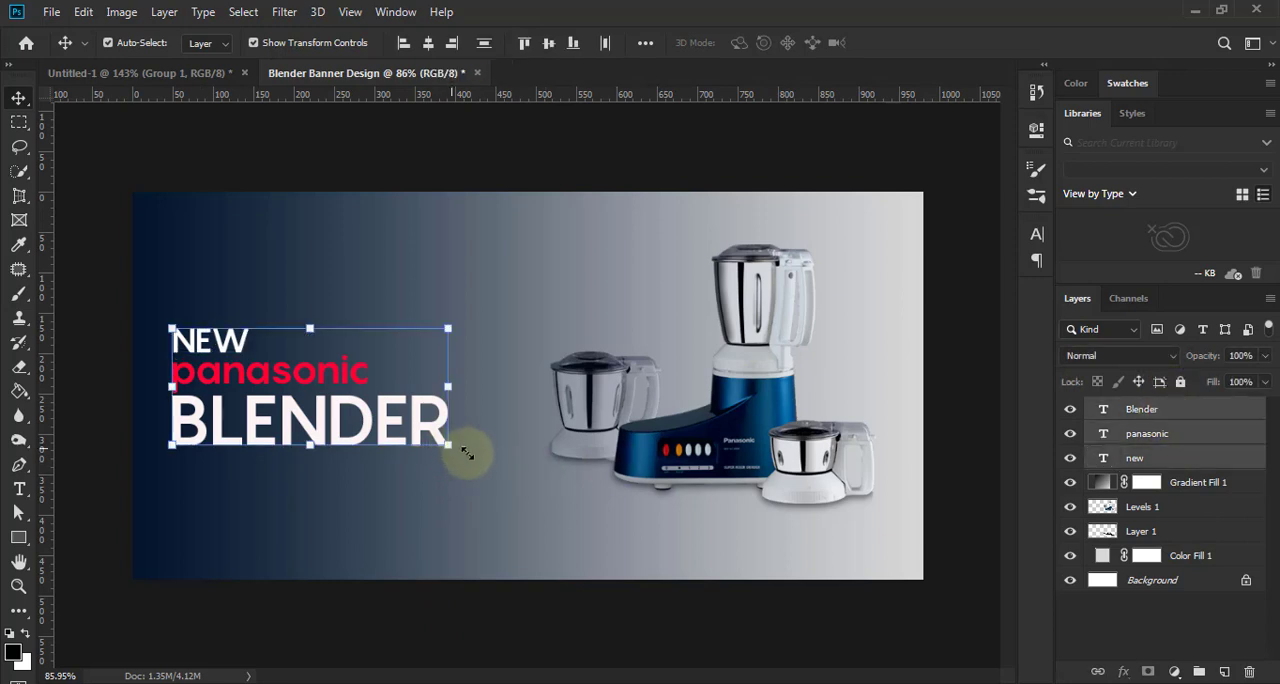
{"action": "key", "text": "ctrl+t"}
{"action": "left_click_drag", "start_coordinate": [466, 452], "coordinate": [484, 461]}
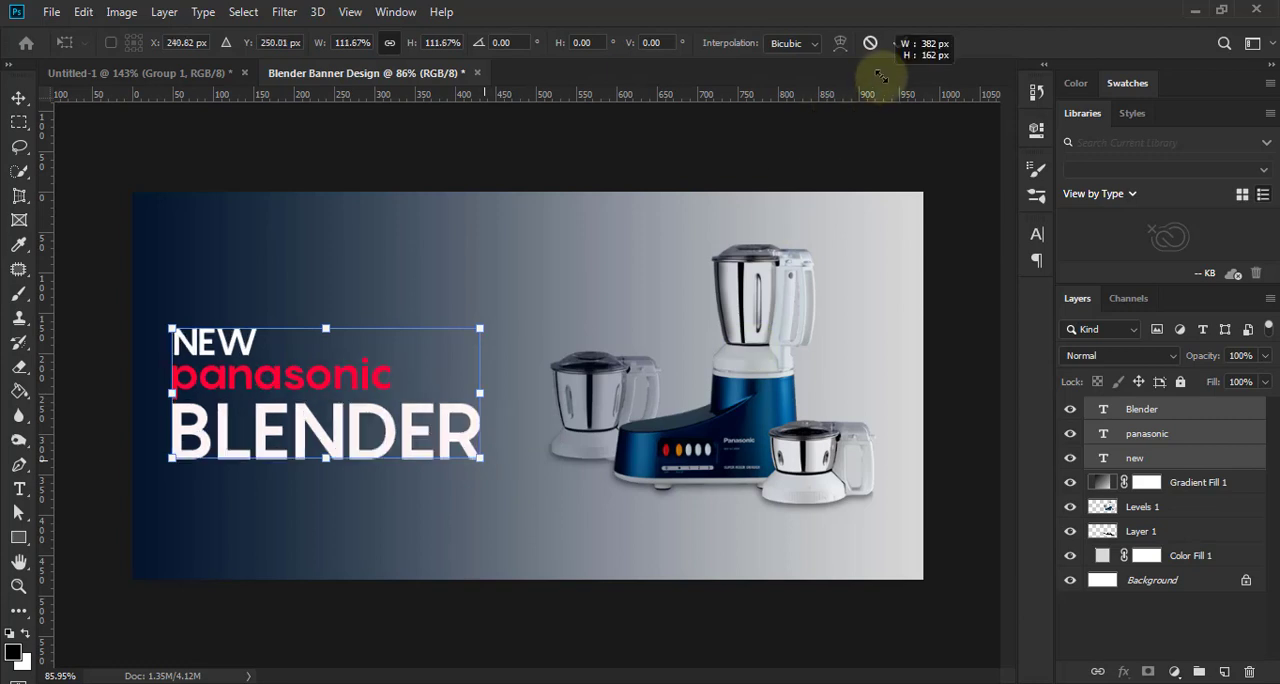
{"action": "left_click", "coordinate": [901, 43]}
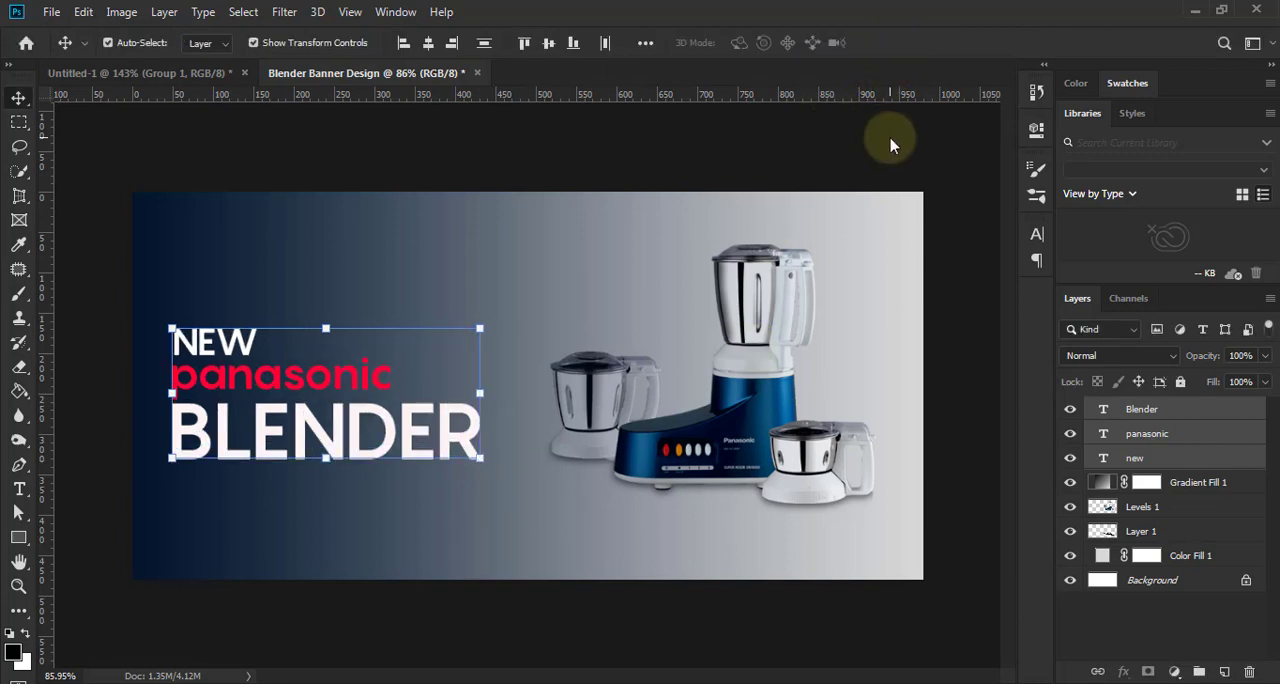
{"action": "left_click", "coordinate": [960, 337]}
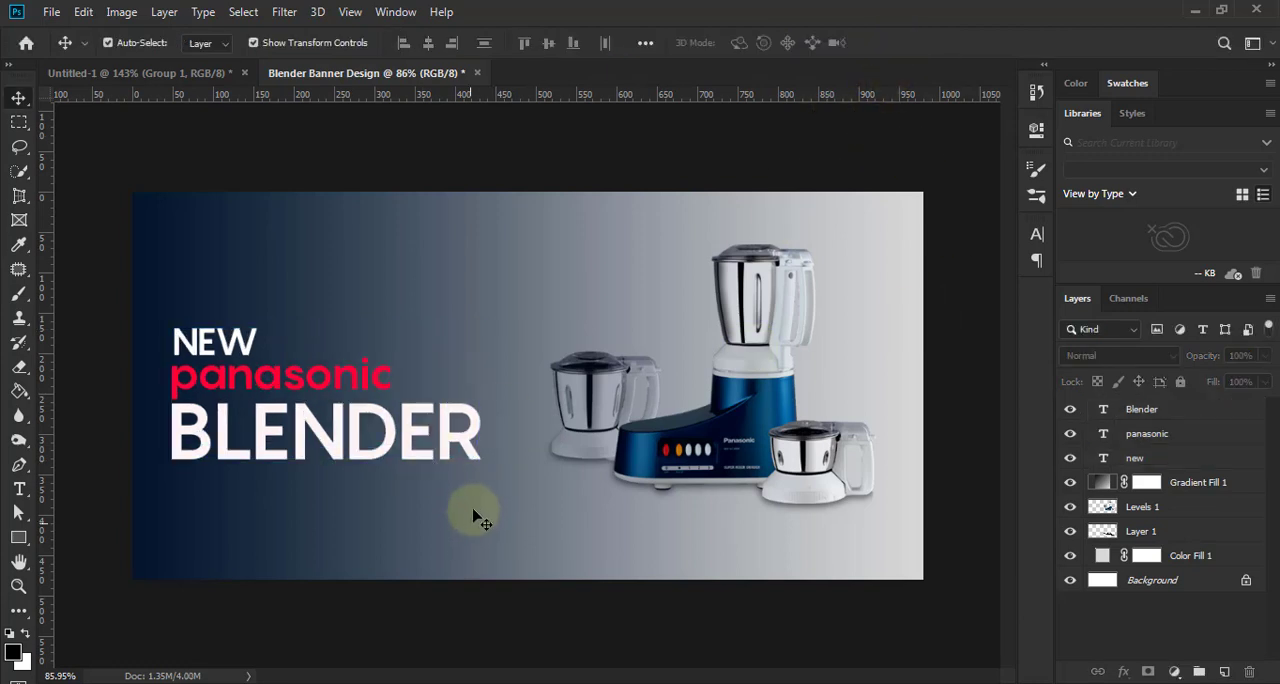
- Add the two-line accent group to the banner and place it beside "panasonic", ending flush with the right edge of "BLENDER"
{"action": "key", "text": "ctrl+g"}
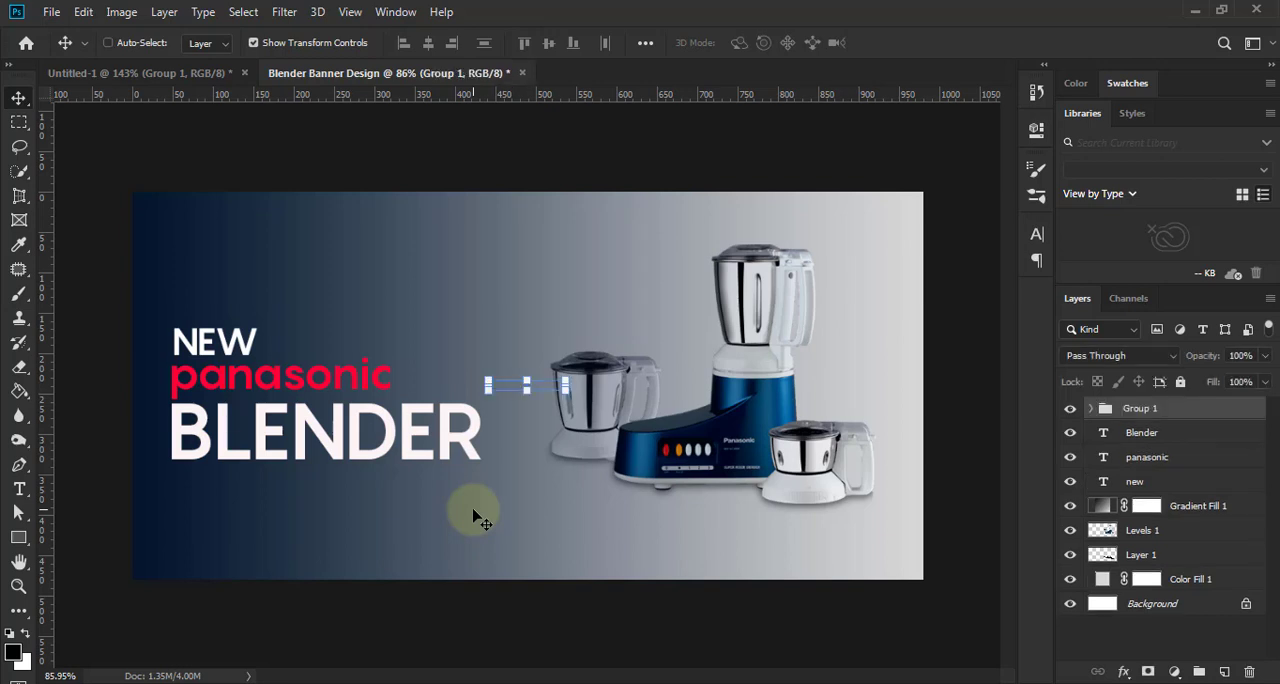
{"action": "left_click_drag", "start_coordinate": [519, 392], "coordinate": [441, 386]}
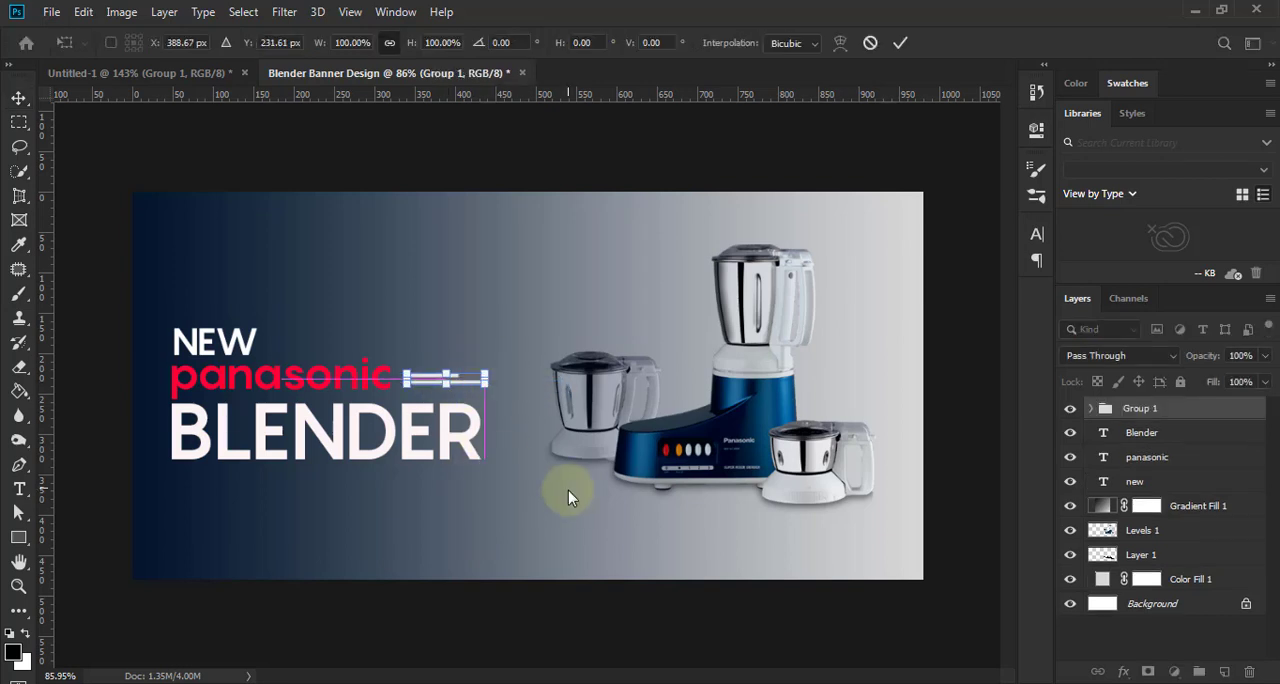
{"action": "key", "text": "Down"}
{"action": "key", "text": "Down"}
{"action": "key", "text": "Down"}
{"action": "key", "text": "Down"}
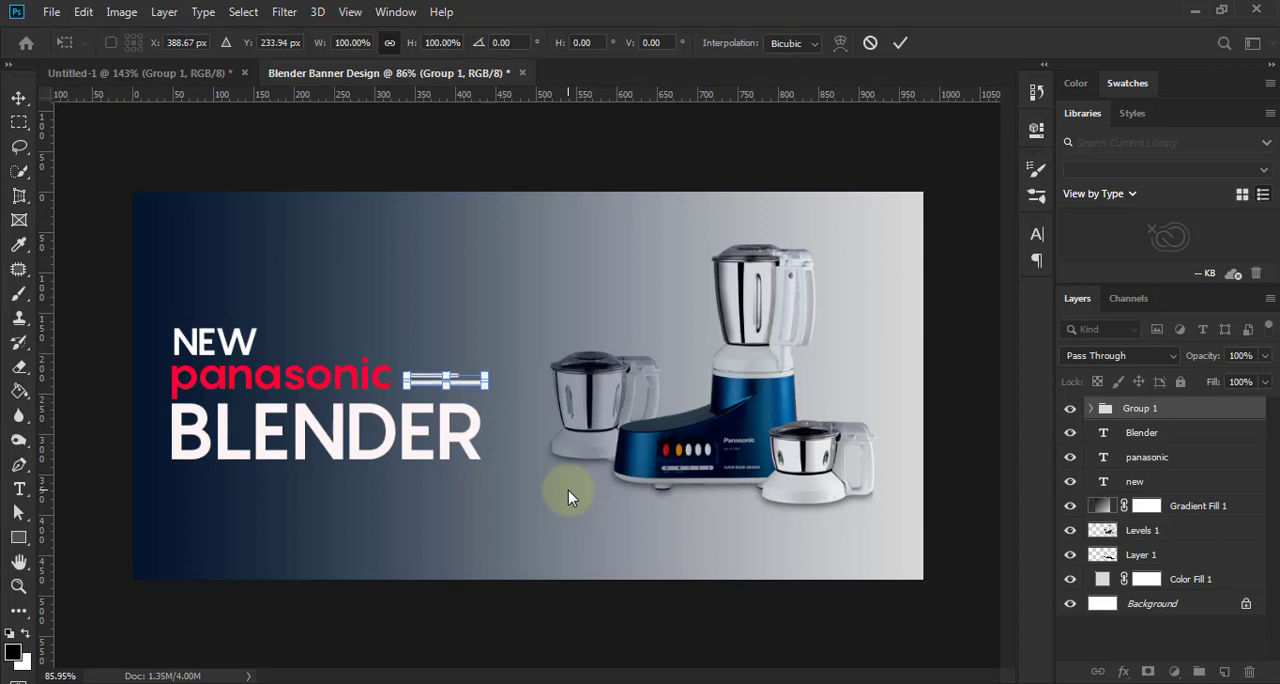
{"action": "key", "text": "Down"}
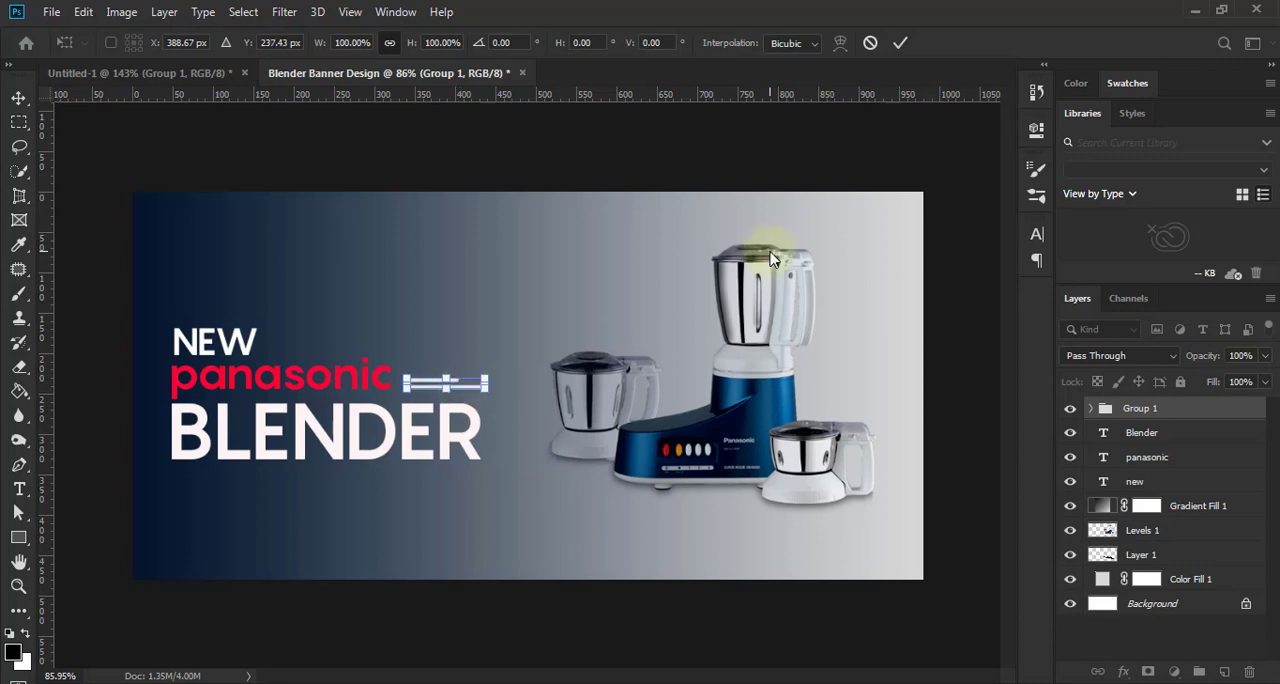
{"action": "left_click", "coordinate": [900, 42]}
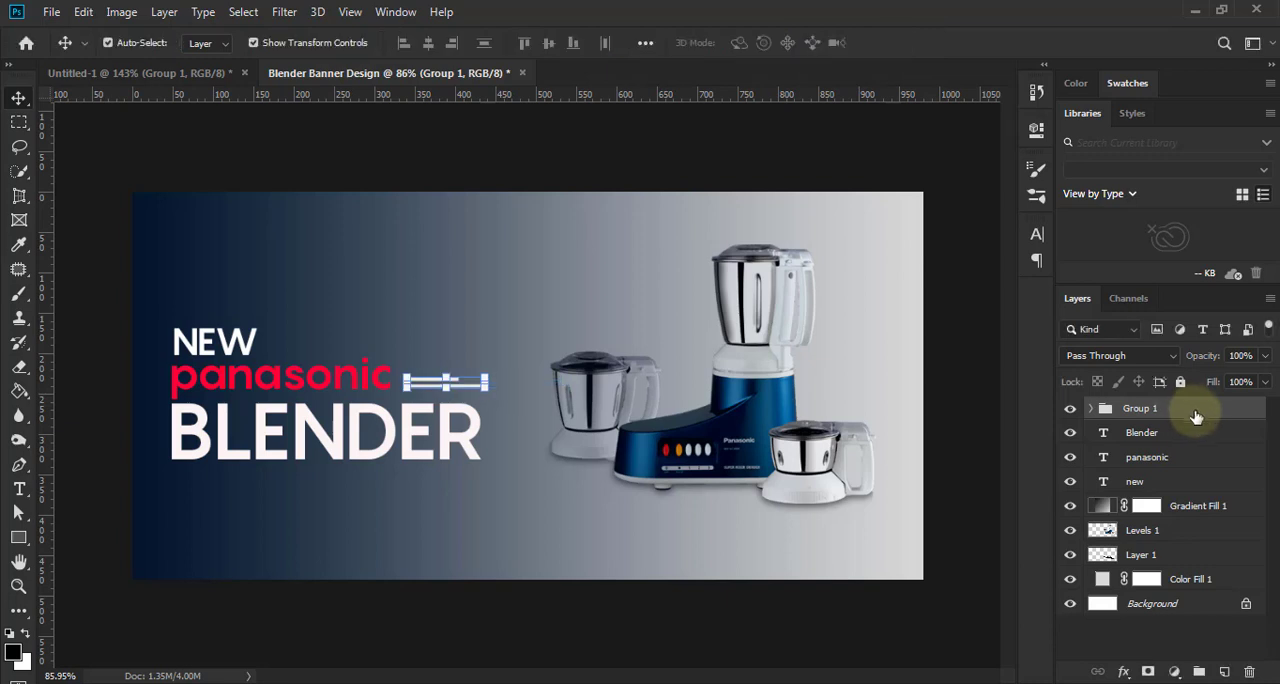
- Duplicate the two-line accent group and place the copy just below "BLENDER", aligned with the text's left edge
{"action": "left_click_drag", "start_coordinate": [1194, 409], "coordinate": [1225, 671]}
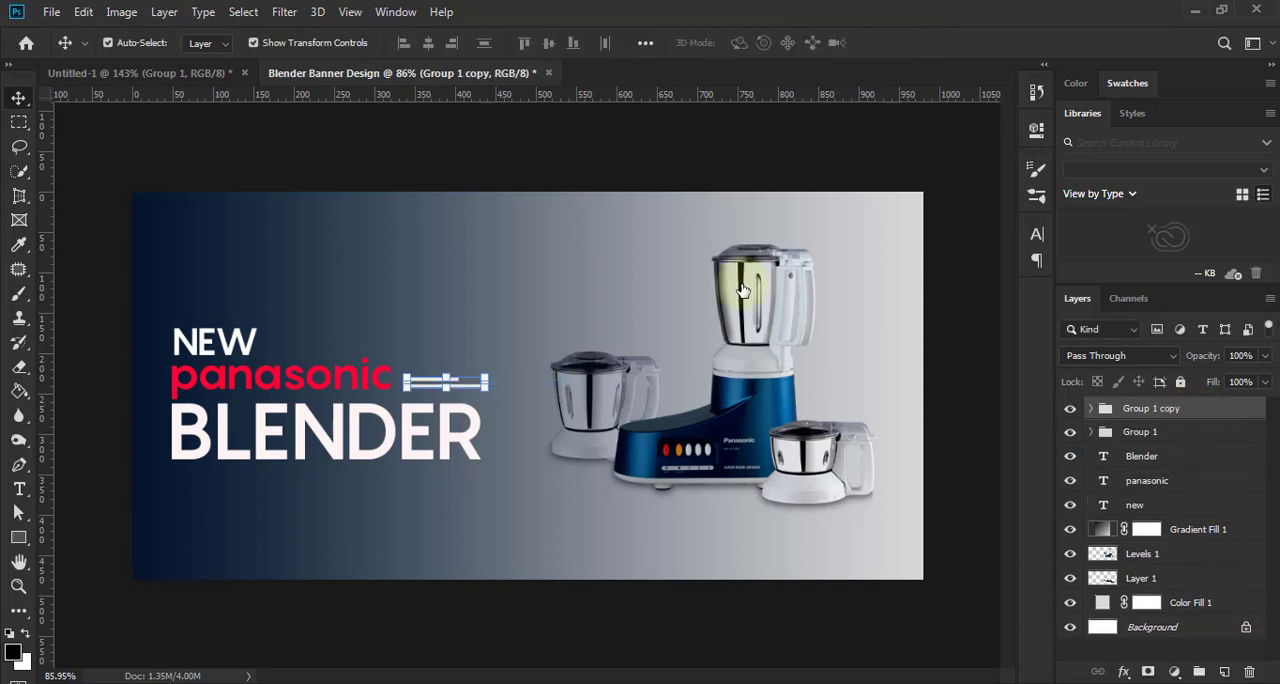
{"action": "key", "text": "ctrl+t"}
{"action": "left_click_drag", "start_coordinate": [440, 385], "coordinate": [201, 491]}
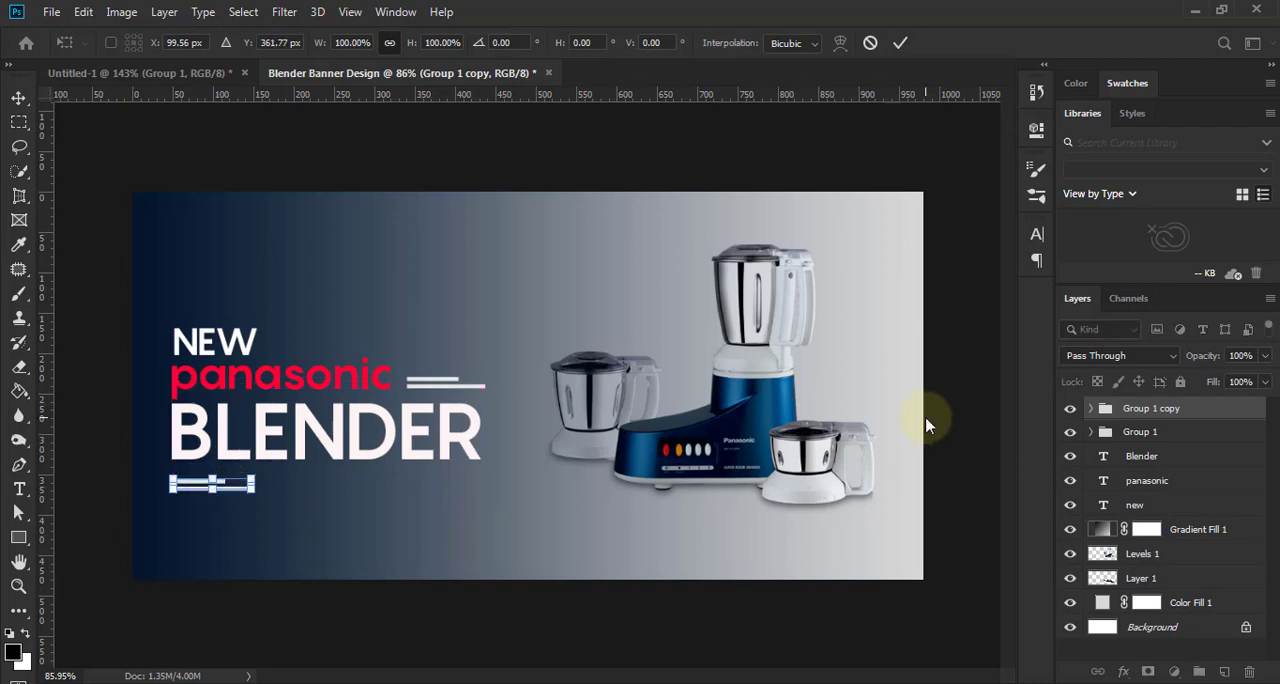
{"action": "key", "text": "Up"}
{"action": "key", "text": "Up"}
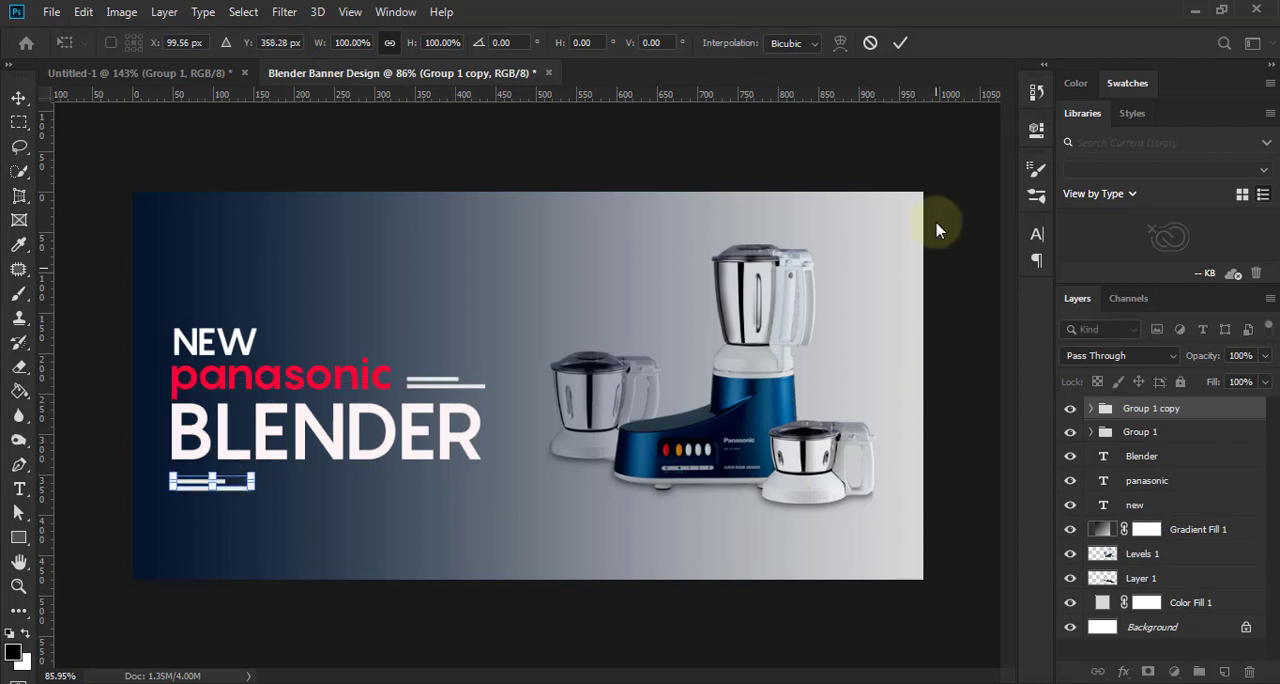
{"action": "left_click", "coordinate": [900, 43]}
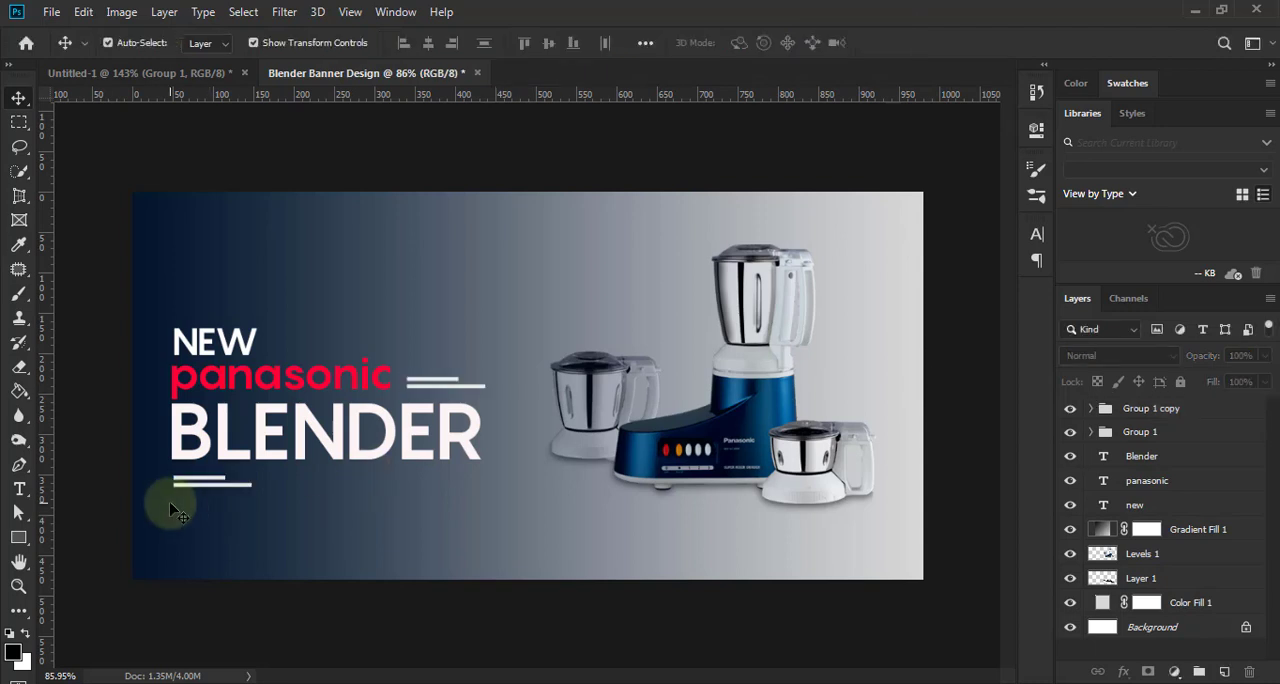
- Recolour the upper, shorter line below "BLENDER" with the red sampled from the "panasonic" text
{"action": "scroll", "coordinate": [178, 512], "scroll_direction": "up", "scroll_amount": 2}
{"action": "left_click", "coordinate": [220, 482]}
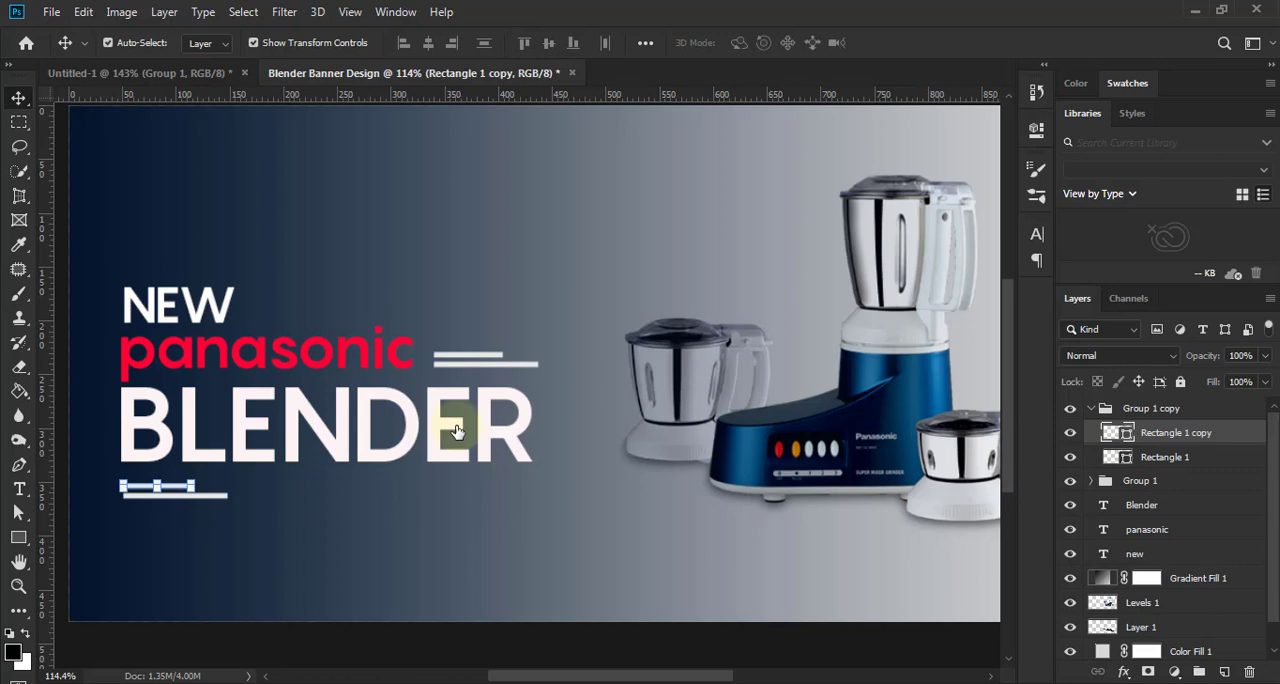
{"action": "left_click", "coordinate": [305, 352]}
{"action": "left_click", "coordinate": [1208, 268]}
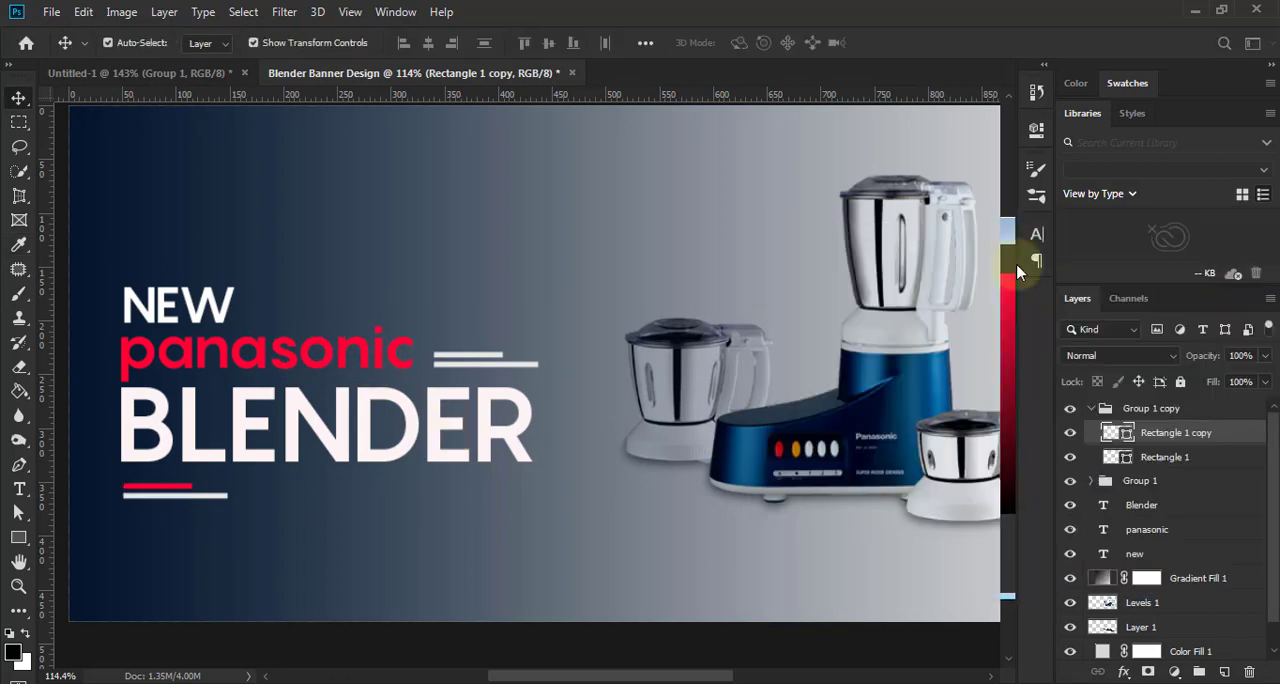
{"action": "scroll", "coordinate": [787, 360], "scroll_direction": "down", "scroll_amount": 3}
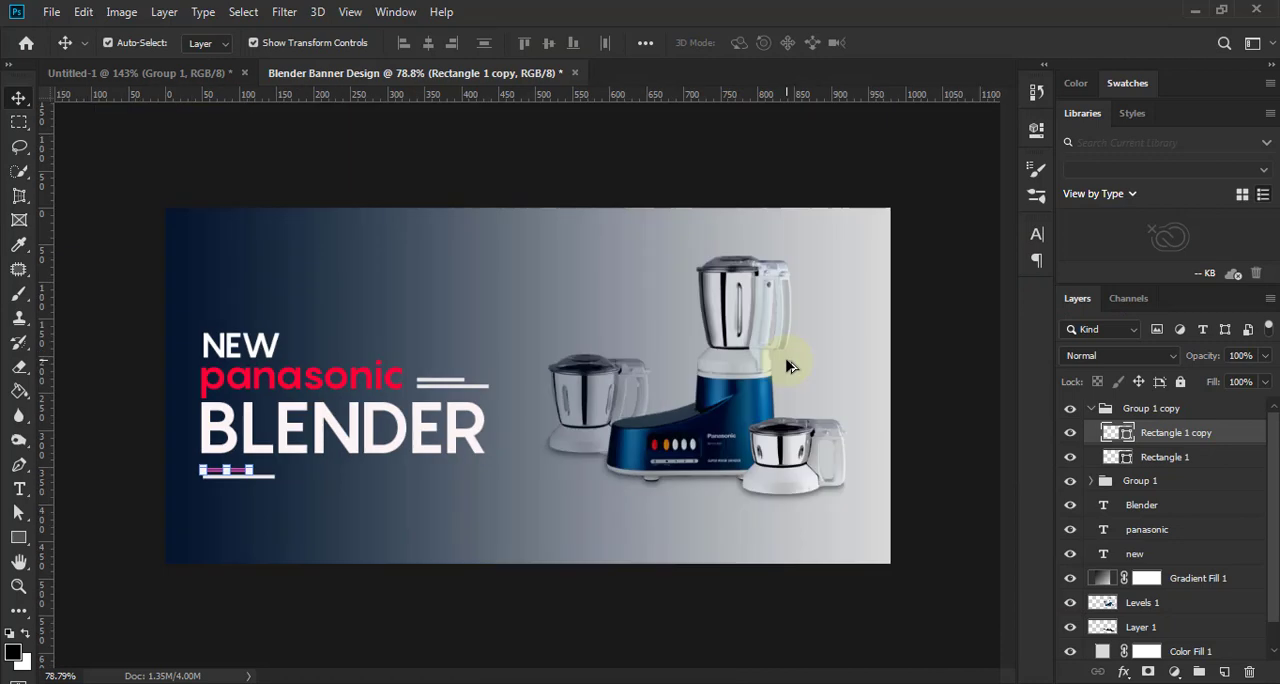
{"action": "left_click", "coordinate": [928, 438]}
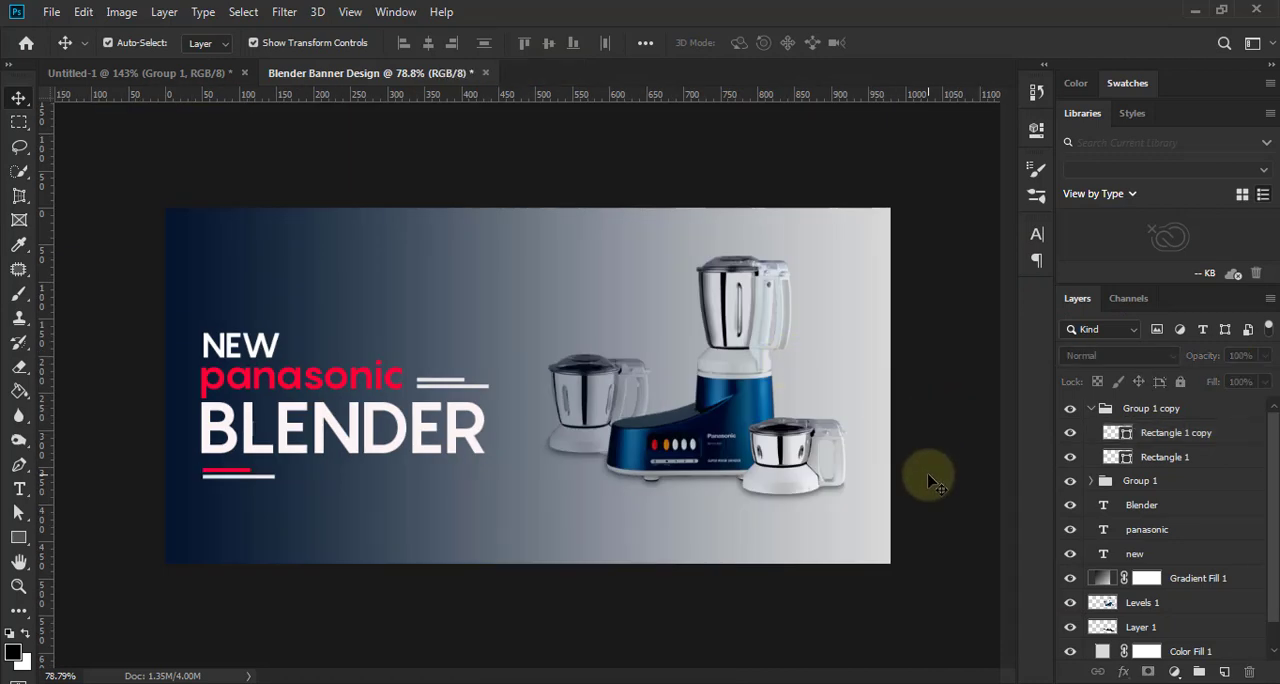
- Select all three text layers and both accent line groups and nudge them together slightly up and to the right
{"action": "left_click", "coordinate": [1135, 553]}
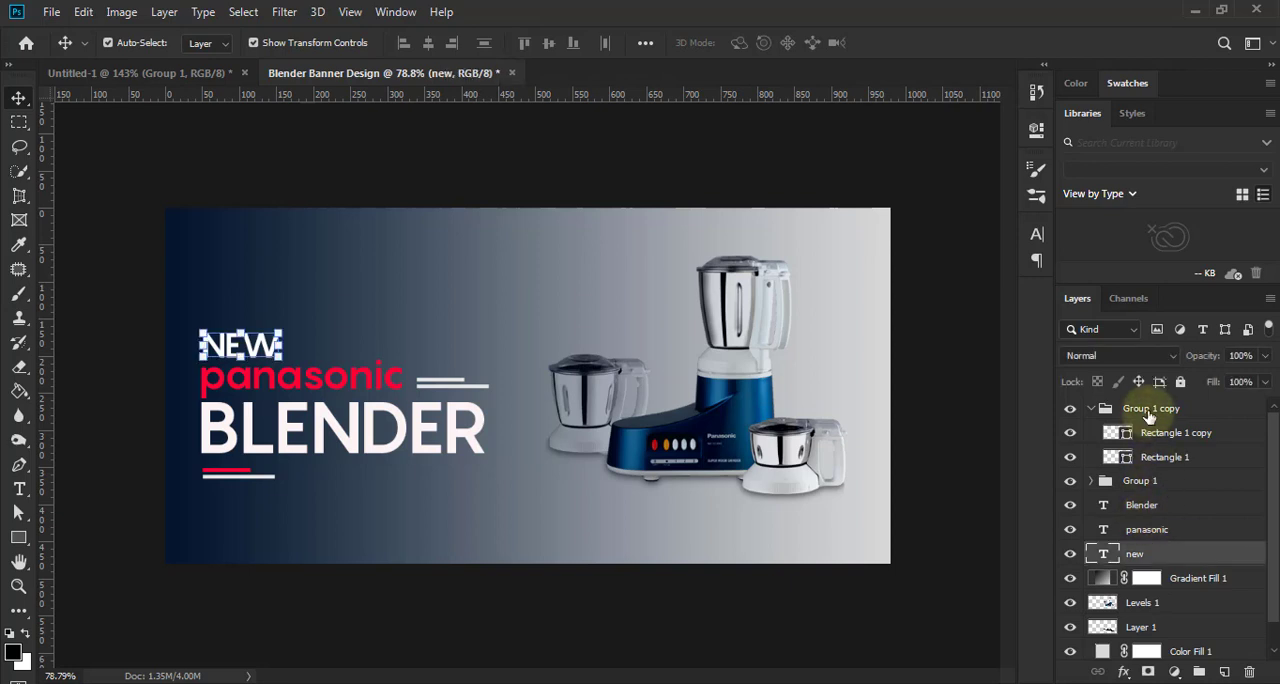
{"action": "left_click", "coordinate": [1148, 414], "text": "shift"}
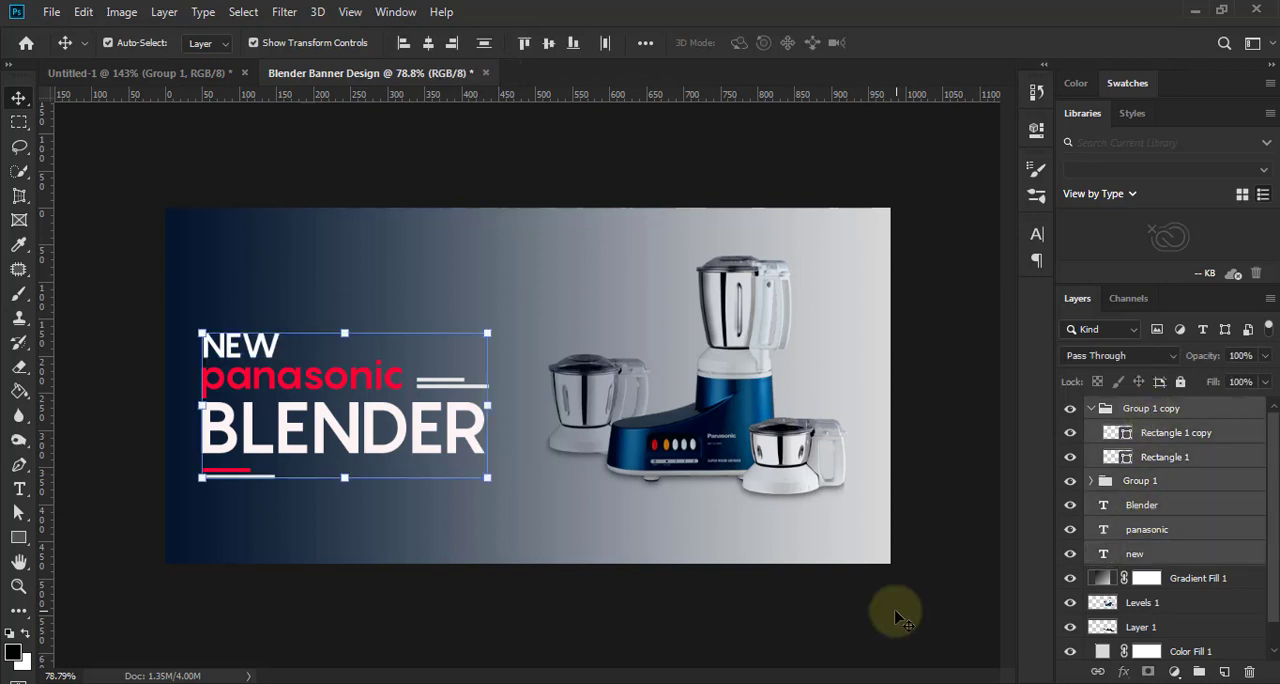
{"action": "key", "text": "Up"}
{"action": "key", "text": "Up"}
{"action": "key", "text": "Up"}
{"action": "key", "text": "Up"}
{"action": "key", "text": "Up"}
{"action": "key", "text": "Up"}
{"action": "key", "text": "Up"}
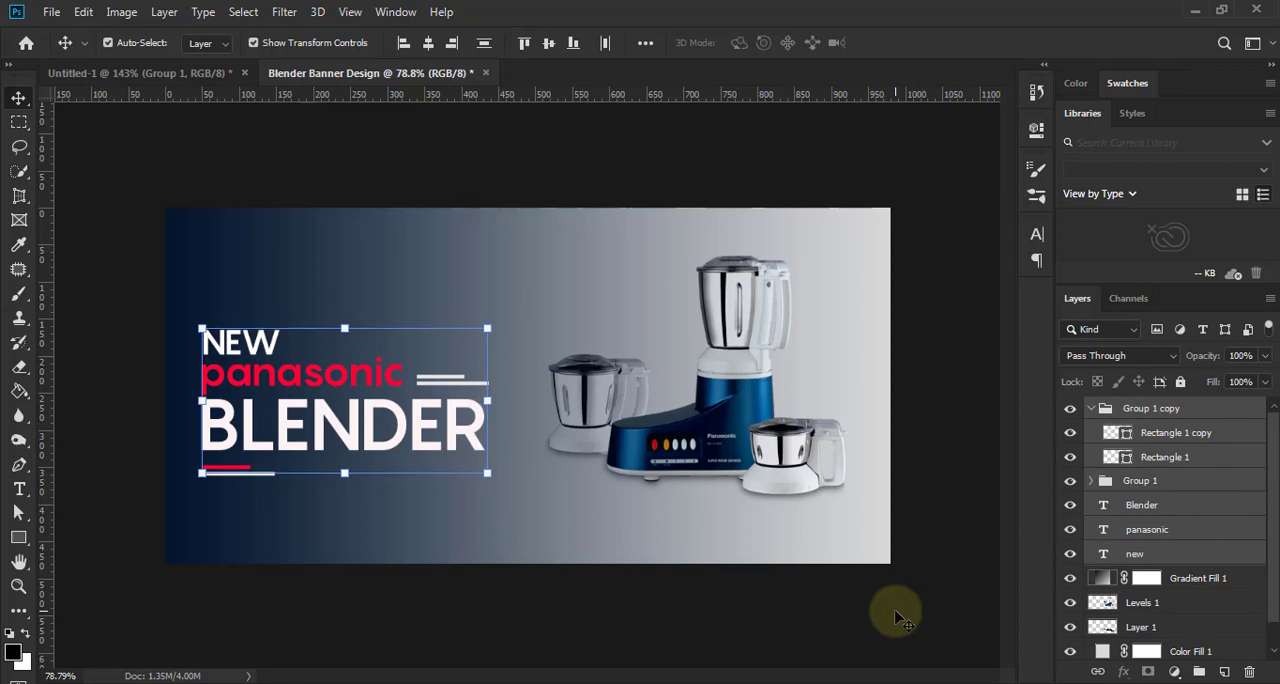
{"action": "key", "text": "Up"}
{"action": "key", "text": "Up"}
{"action": "key", "text": "Up"}
{"action": "key", "text": "Up"}
{"action": "key", "text": "Up"}
{"action": "key", "text": "Up"}
{"action": "key", "text": "Up"}
{"action": "key", "text": "Up"}
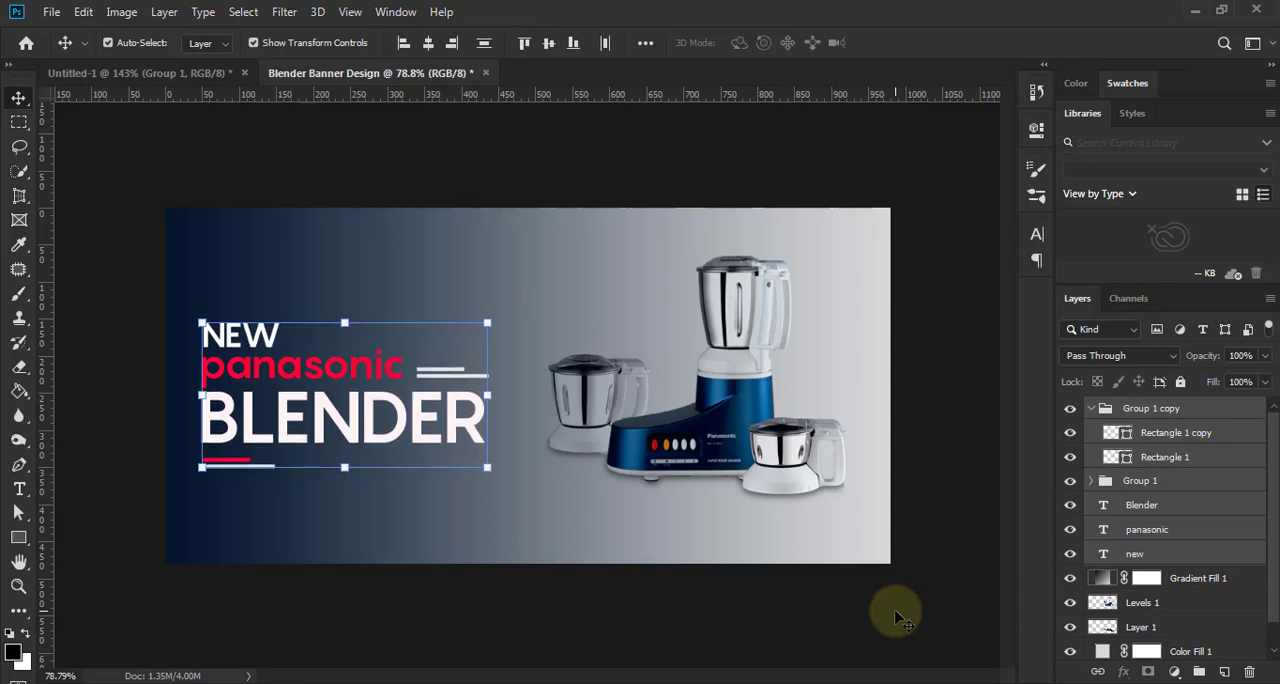
{"action": "key", "text": "Right"}
{"action": "key", "text": "Right"}
{"action": "key", "text": "Right"}
{"action": "key", "text": "Right"}
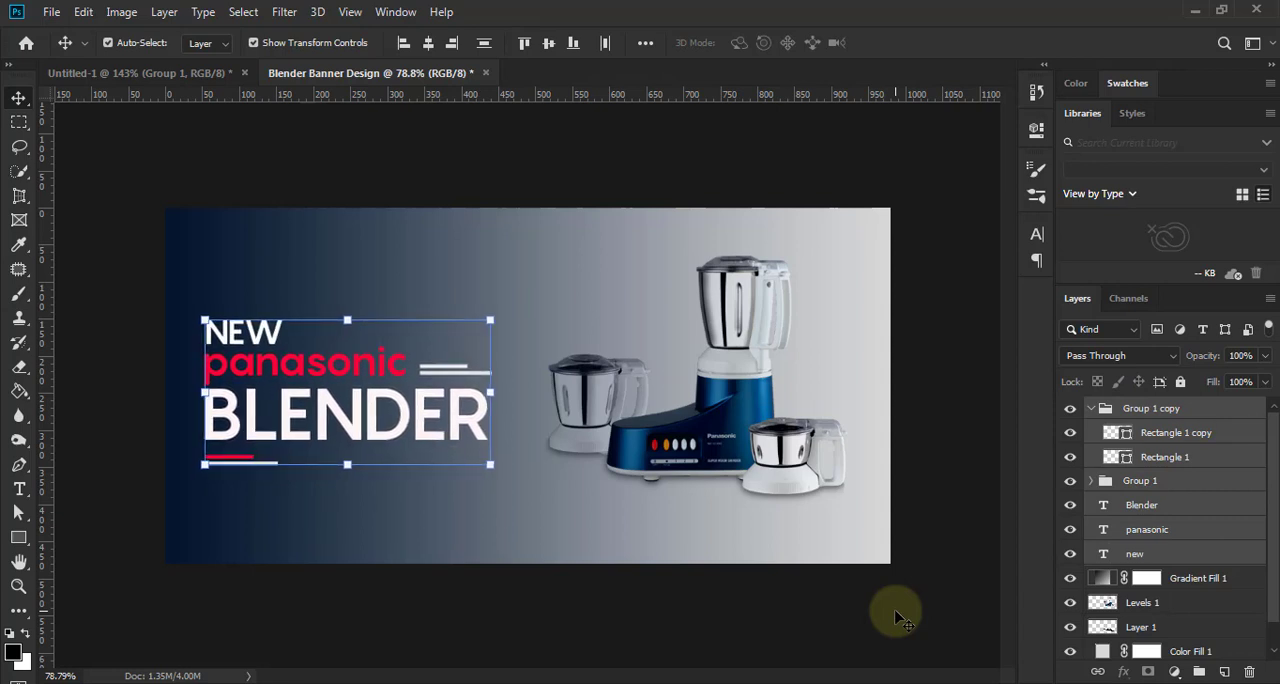
{"action": "key", "text": "Right"}
{"action": "key", "text": "Right"}
{"action": "key", "text": "Right"}
{"action": "key", "text": "Right"}
{"action": "key", "text": "Right"}
{"action": "key", "text": "Right"}
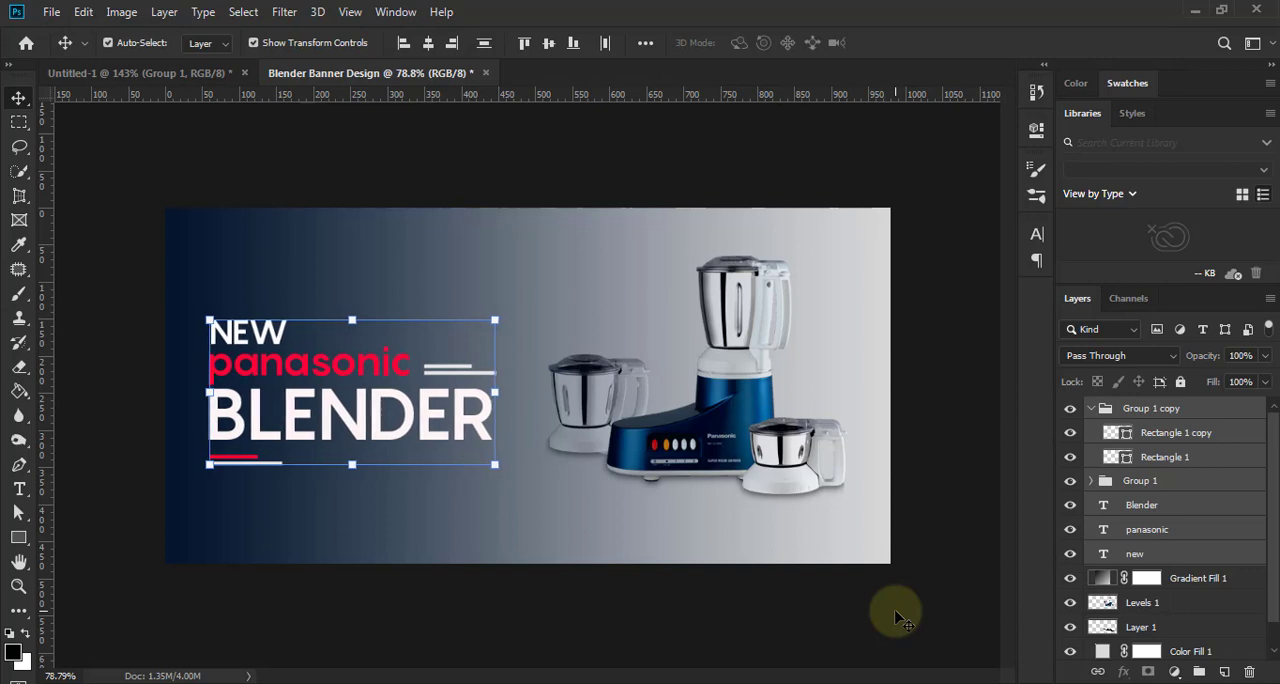
{"action": "key", "text": "Right"}
{"action": "key", "text": "Up"}
{"action": "key", "text": "Up"}
{"action": "key", "text": "Right"}
{"action": "key", "text": "Right"}
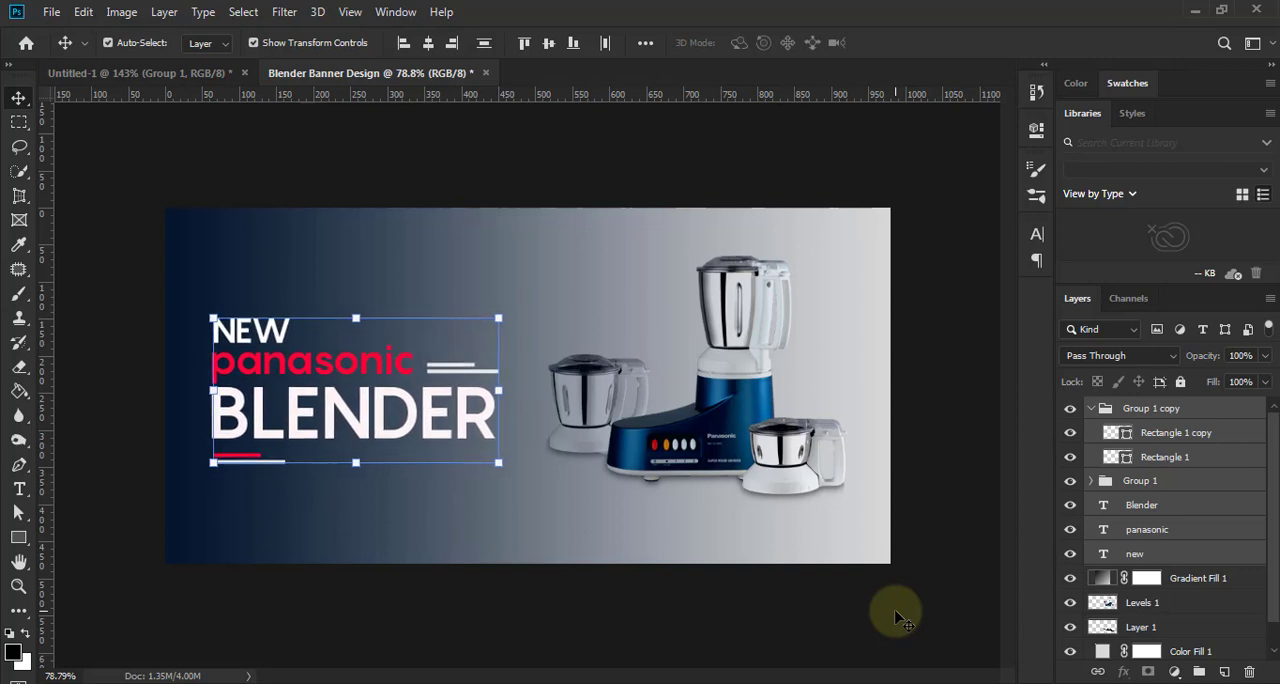
{"action": "left_click", "coordinate": [900, 617]}
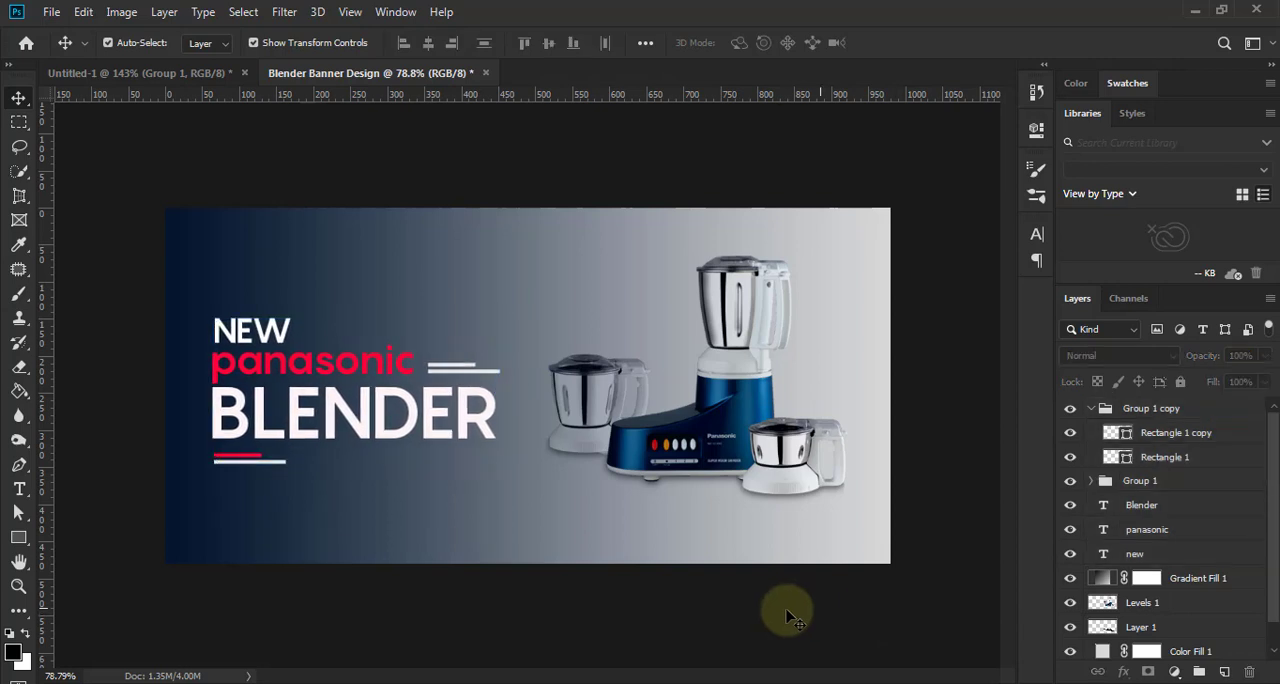
- Draw a rectangle about 201 by 63 px below the accent lines and round its corners to 31.5 px
{"action": "left_click", "coordinate": [20, 540]}
{"action": "left_click", "coordinate": [114, 534]}
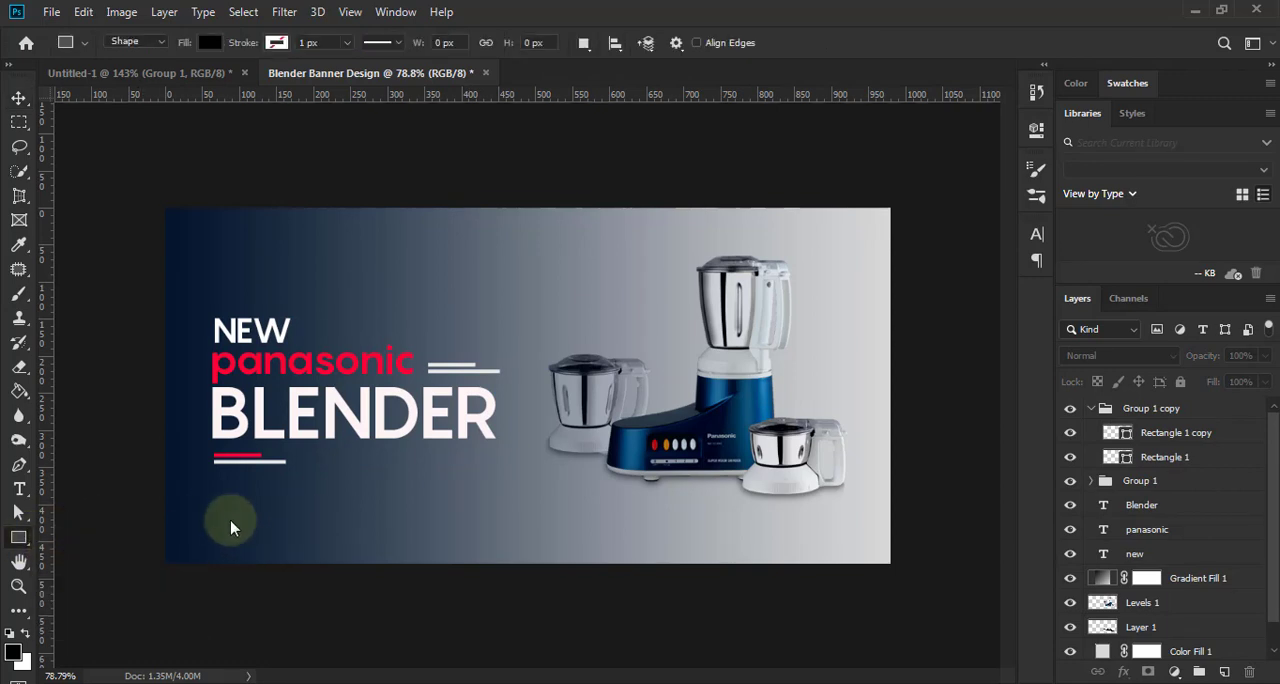
{"action": "left_click_drag", "start_coordinate": [215, 508], "coordinate": [363, 553]}
{"action": "left_click", "coordinate": [791, 311]}
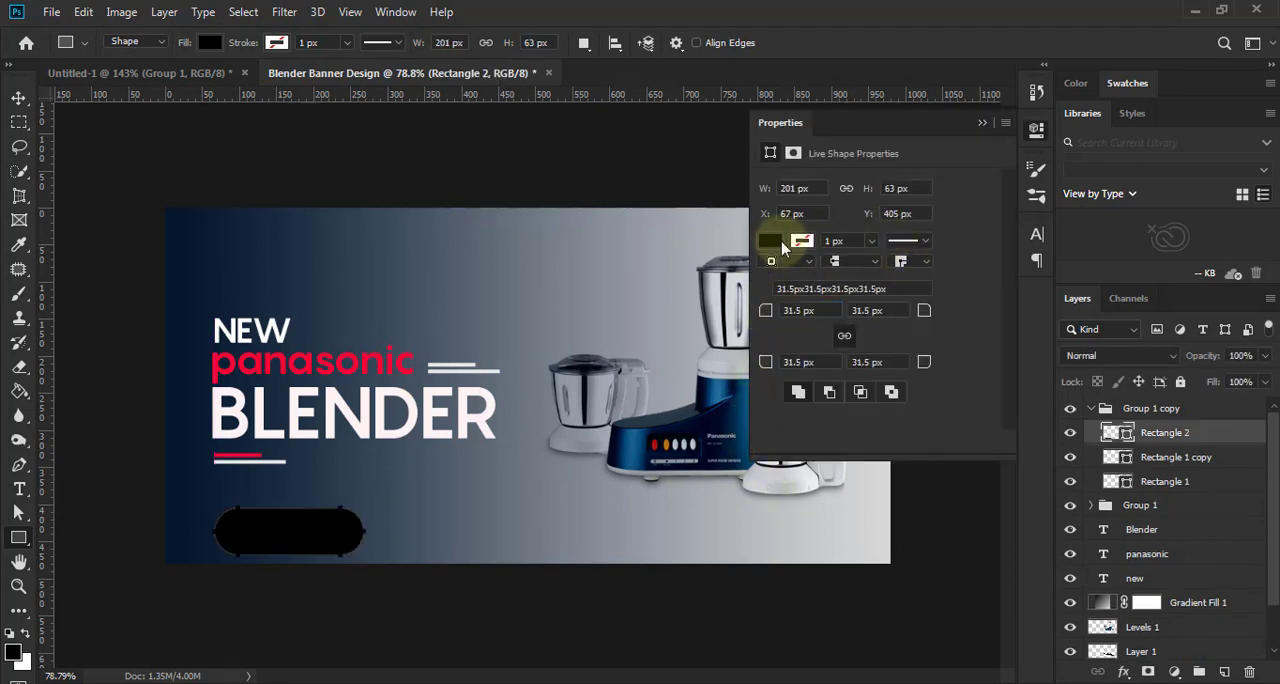
- Remove the rounded rectangle's fill and give it a red ff0036 stroke
{"action": "left_click", "coordinate": [803, 242]}
{"action": "left_click", "coordinate": [806, 244]}
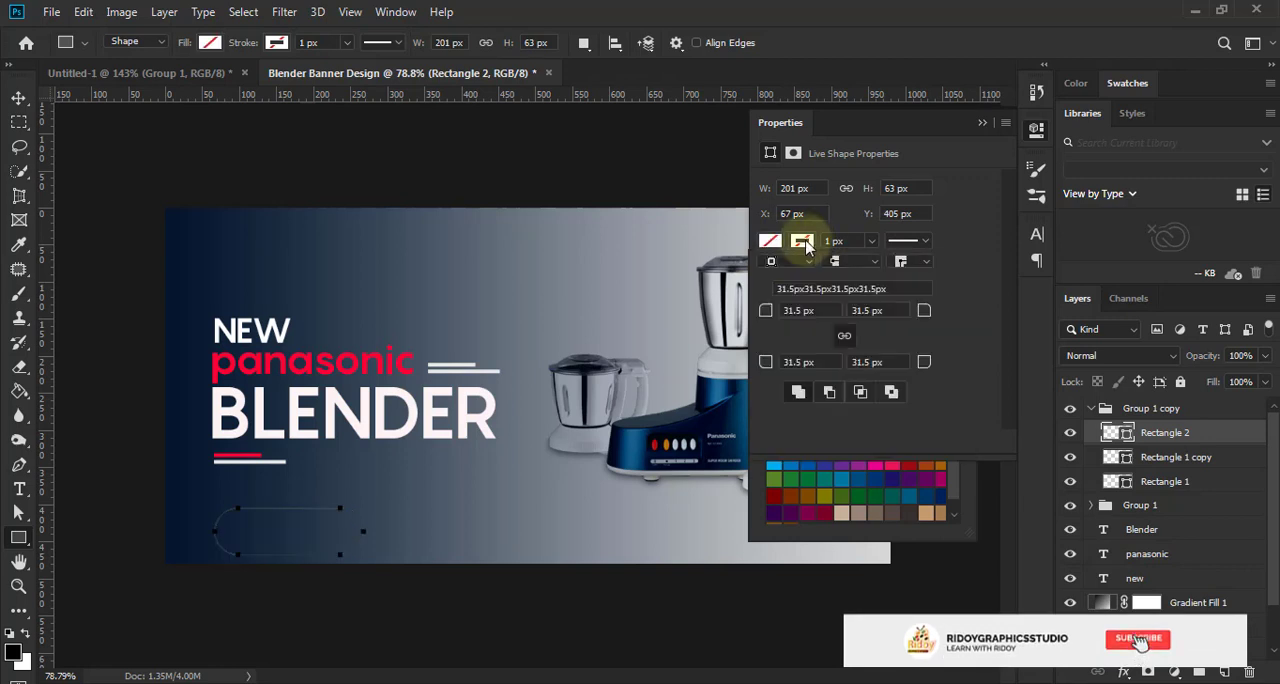
{"action": "left_click", "coordinate": [806, 244]}
{"action": "left_click", "coordinate": [951, 277]}
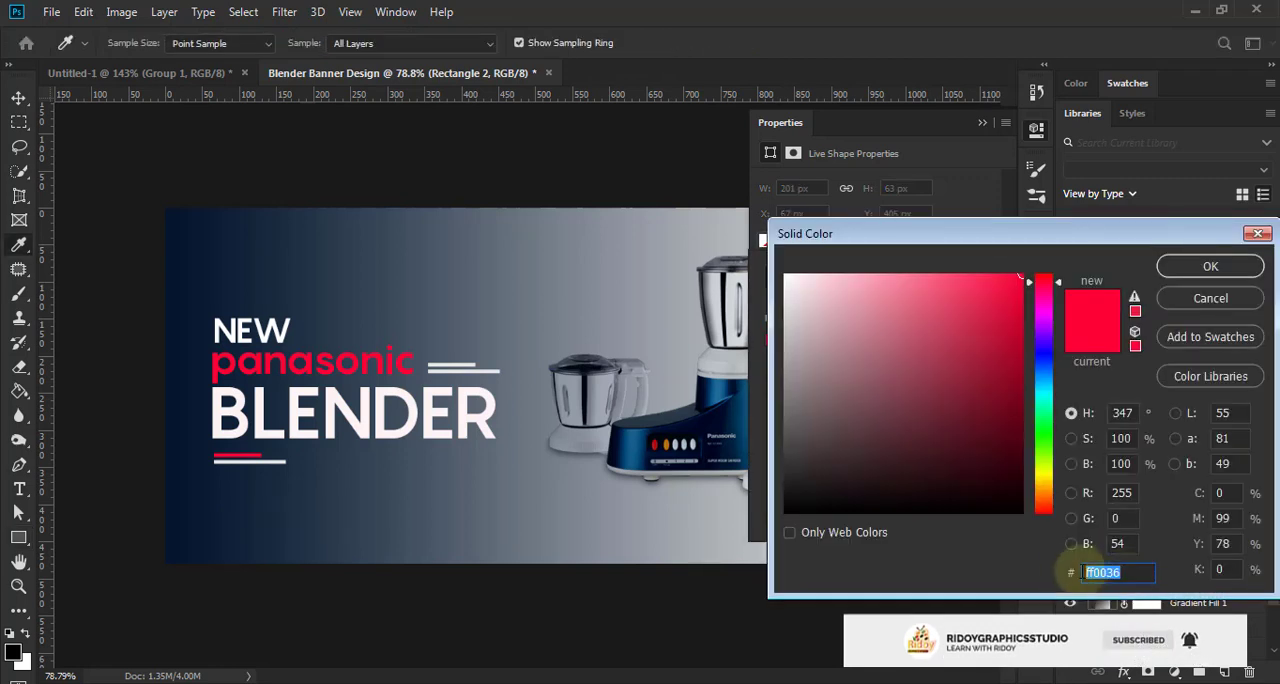
{"action": "left_click", "coordinate": [1203, 278]}
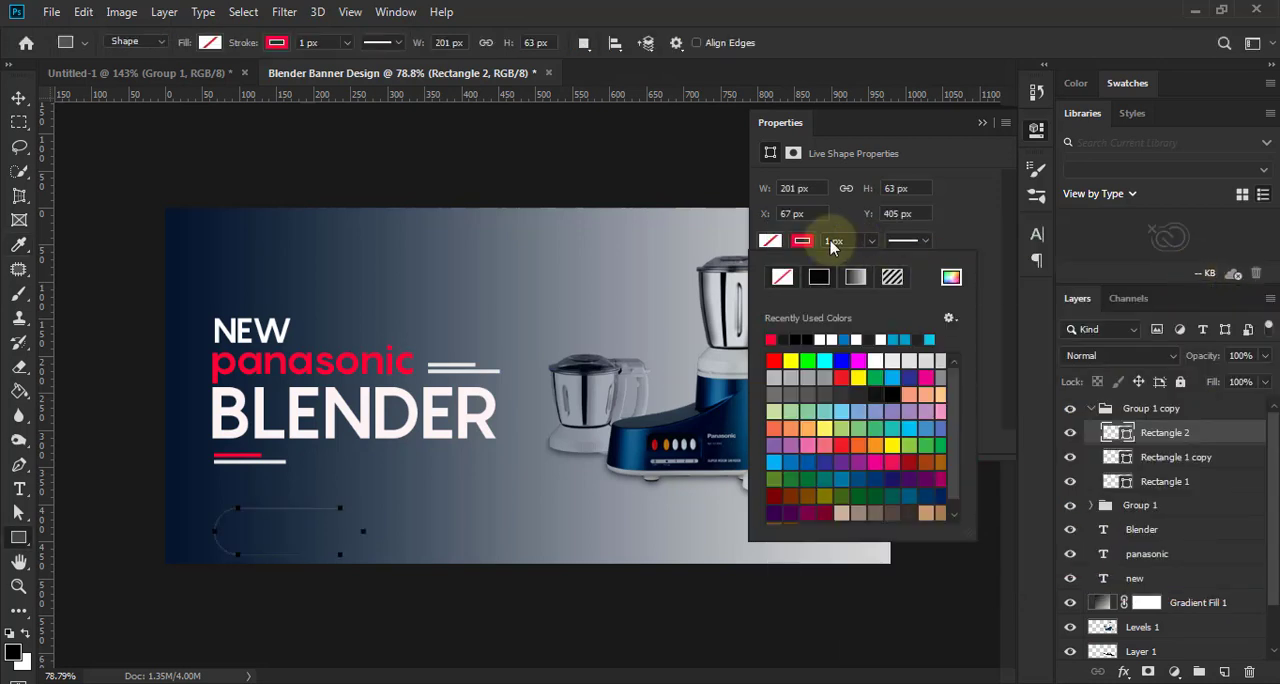
- Set the rounded rectangle's stroke width to 3 px and nudge the shape up slightly below the accent lines
{"action": "left_click", "coordinate": [829, 240]}
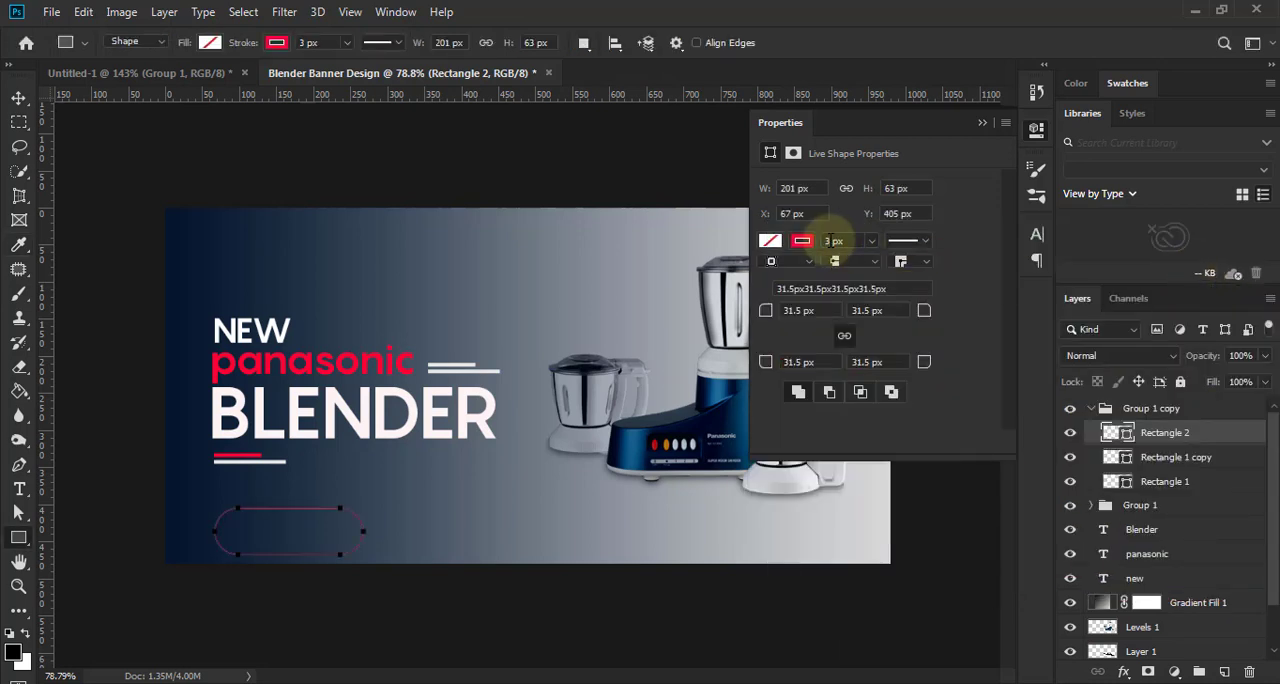
{"action": "left_click", "coordinate": [982, 122]}
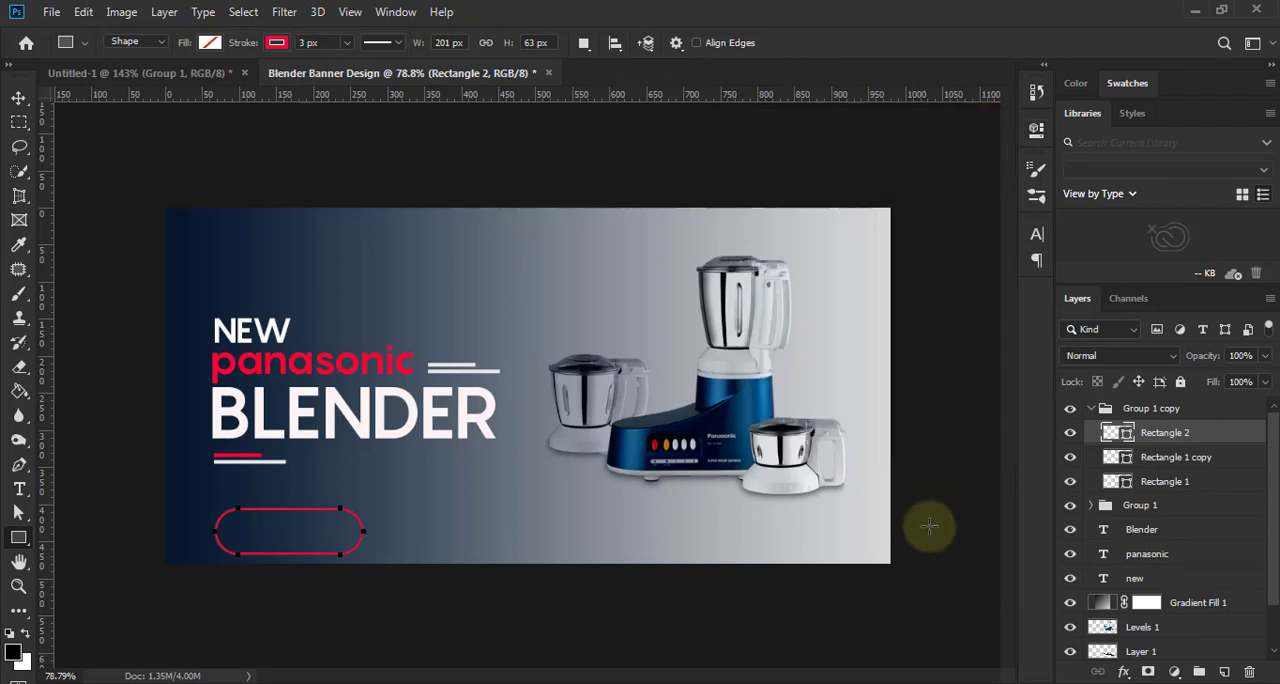
{"action": "key", "text": "v"}
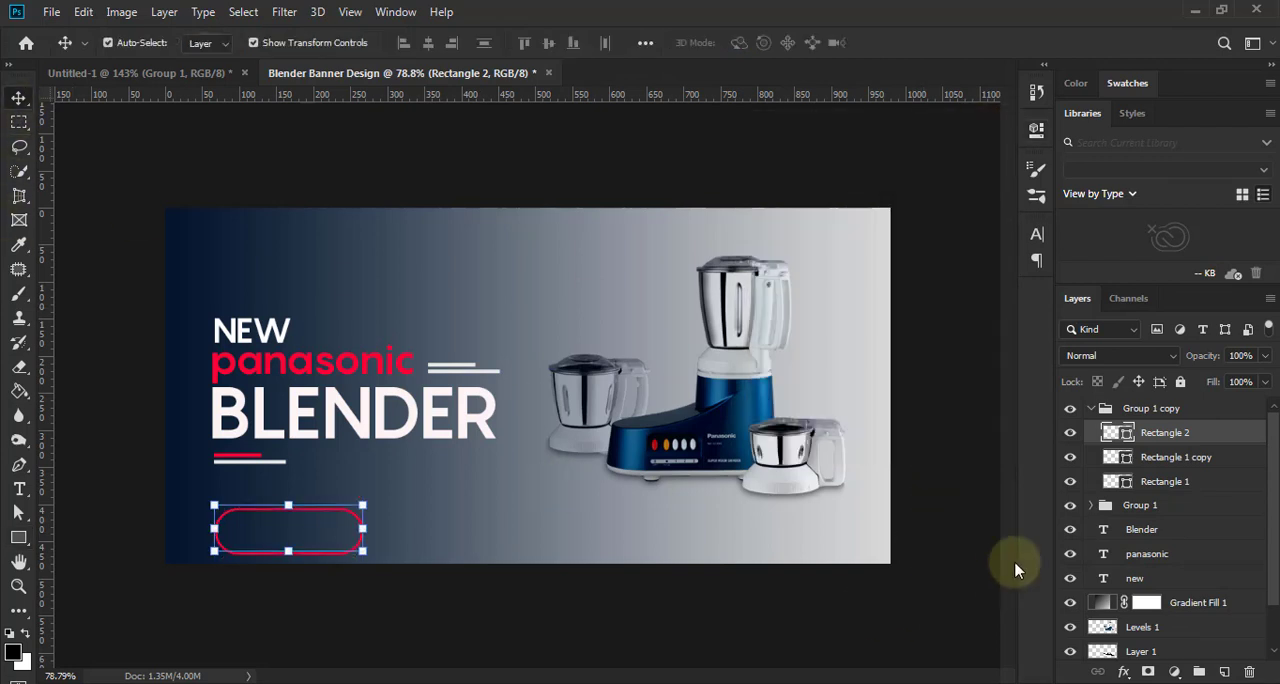
{"action": "key", "text": "Up"}
{"action": "key", "text": "Up"}
{"action": "key", "text": "Up"}
{"action": "key", "text": "Up"}
{"action": "key", "text": "Up"}
{"action": "key", "text": "Up"}
{"action": "key", "text": "Up"}
{"action": "key", "text": "Up"}
{"action": "key", "text": "Up"}
{"action": "key", "text": "Up"}
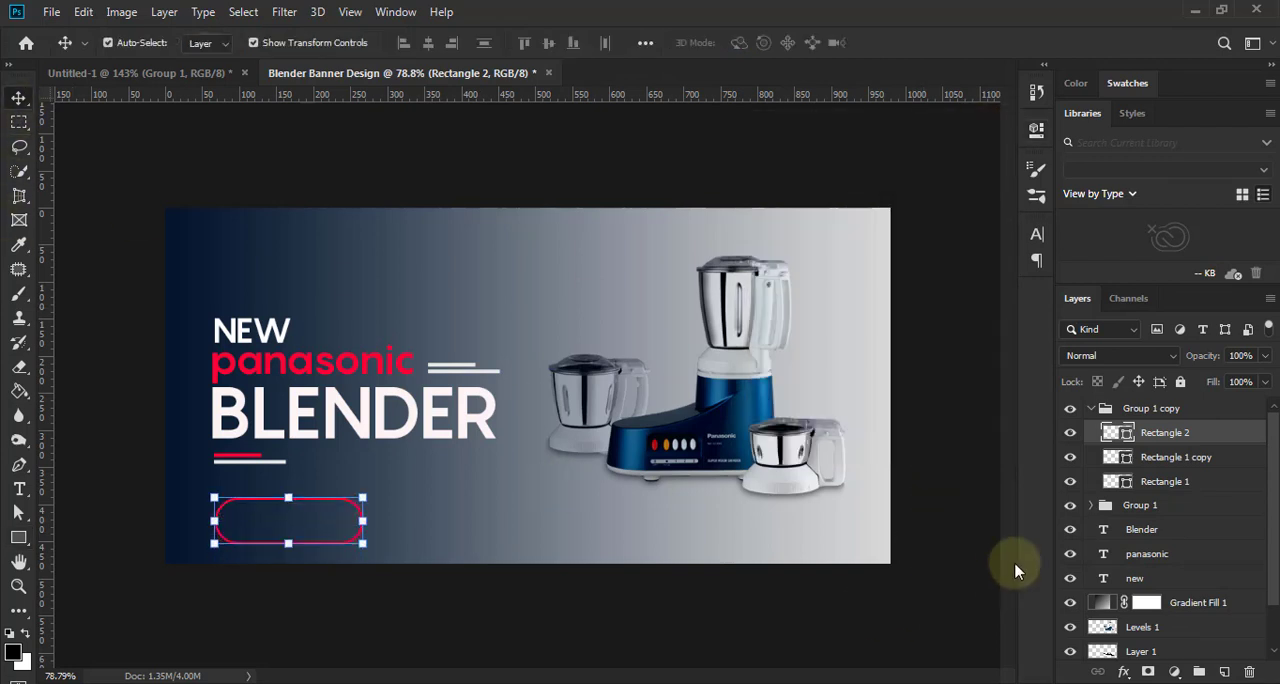
{"action": "left_click", "coordinate": [935, 497]}
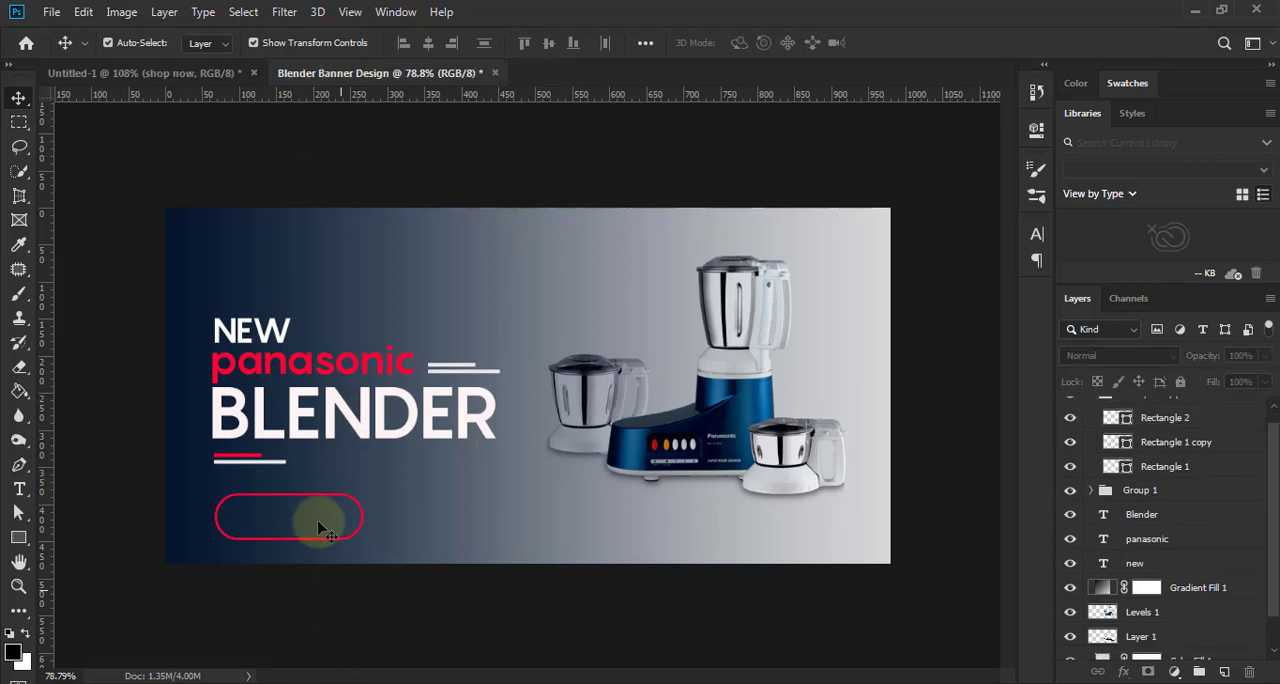
- Paste the copied "SHOP NOW" text into the banner and move it inside the red rounded rectangle
{"action": "scroll", "coordinate": [323, 517], "scroll_direction": "up", "scroll_amount": 2}
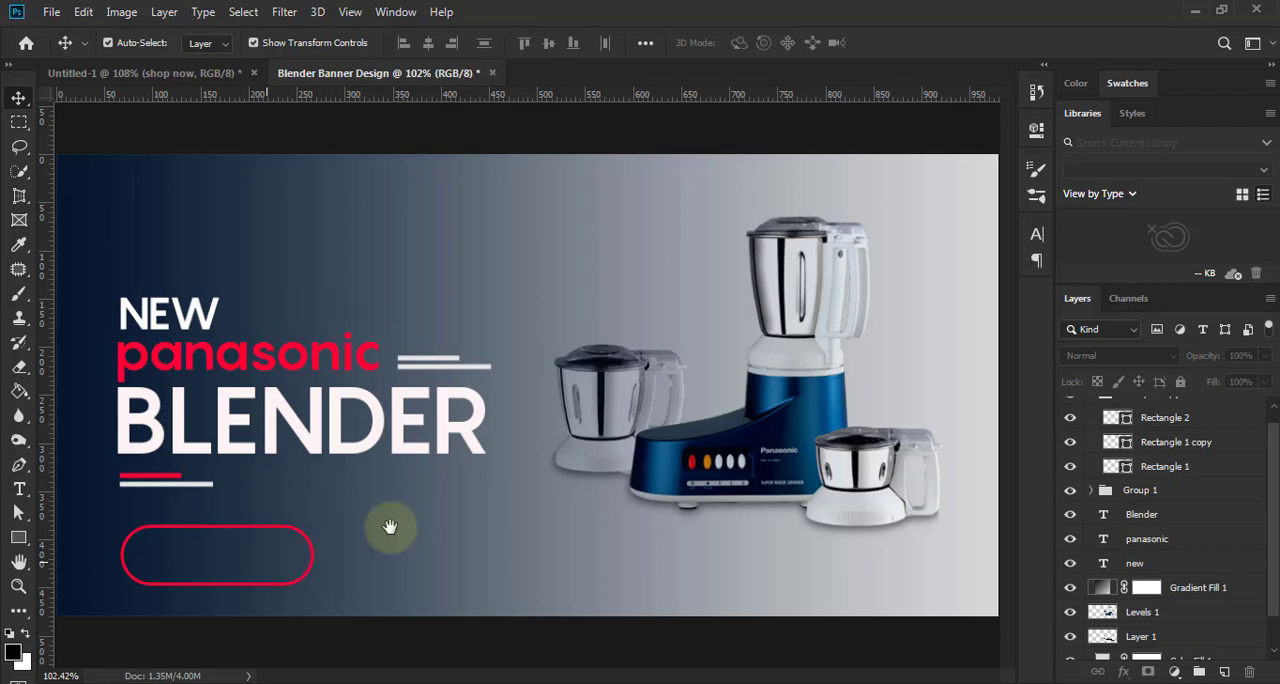
{"action": "key", "text": "ctrl+v"}
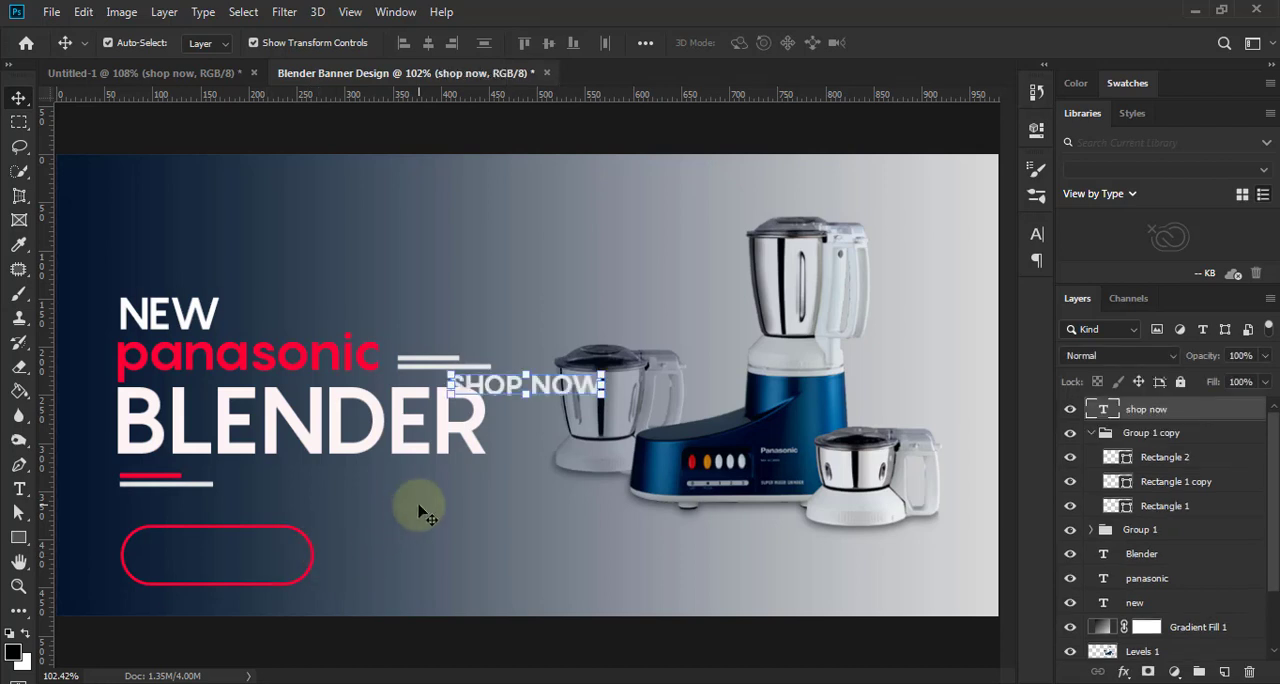
{"action": "key", "text": "ctrl+t"}
{"action": "left_click_drag", "start_coordinate": [548, 388], "coordinate": [255, 549]}
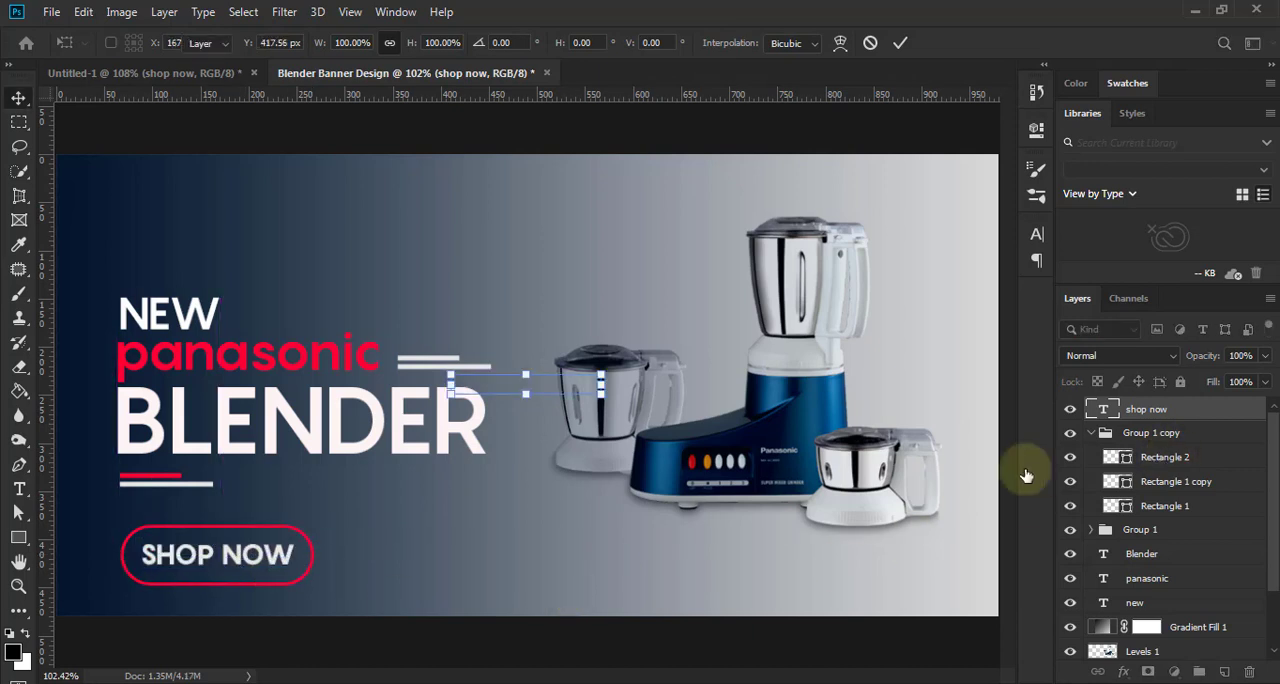
- Widen the rounded rectangle around "SHOP NOW" to about 220 px, keeping its left edge and height
{"action": "left_click", "coordinate": [1141, 460]}
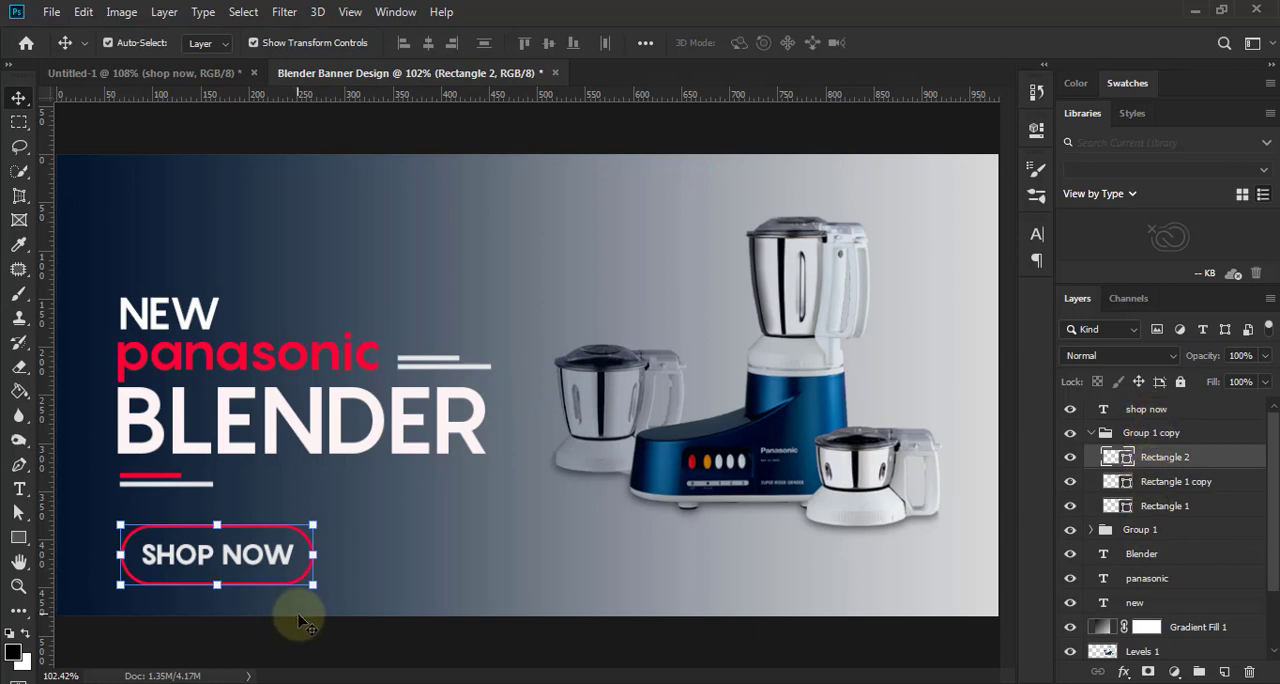
{"action": "left_click", "coordinate": [327, 554]}
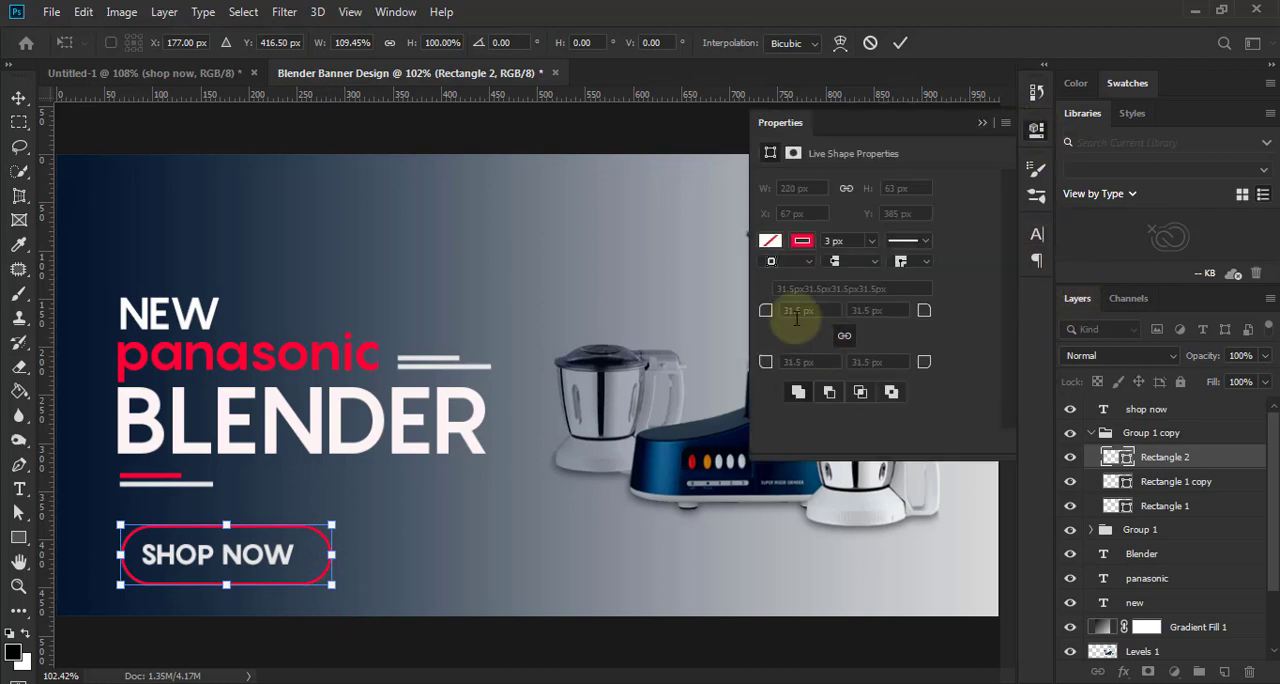
{"action": "left_click", "coordinate": [903, 48]}
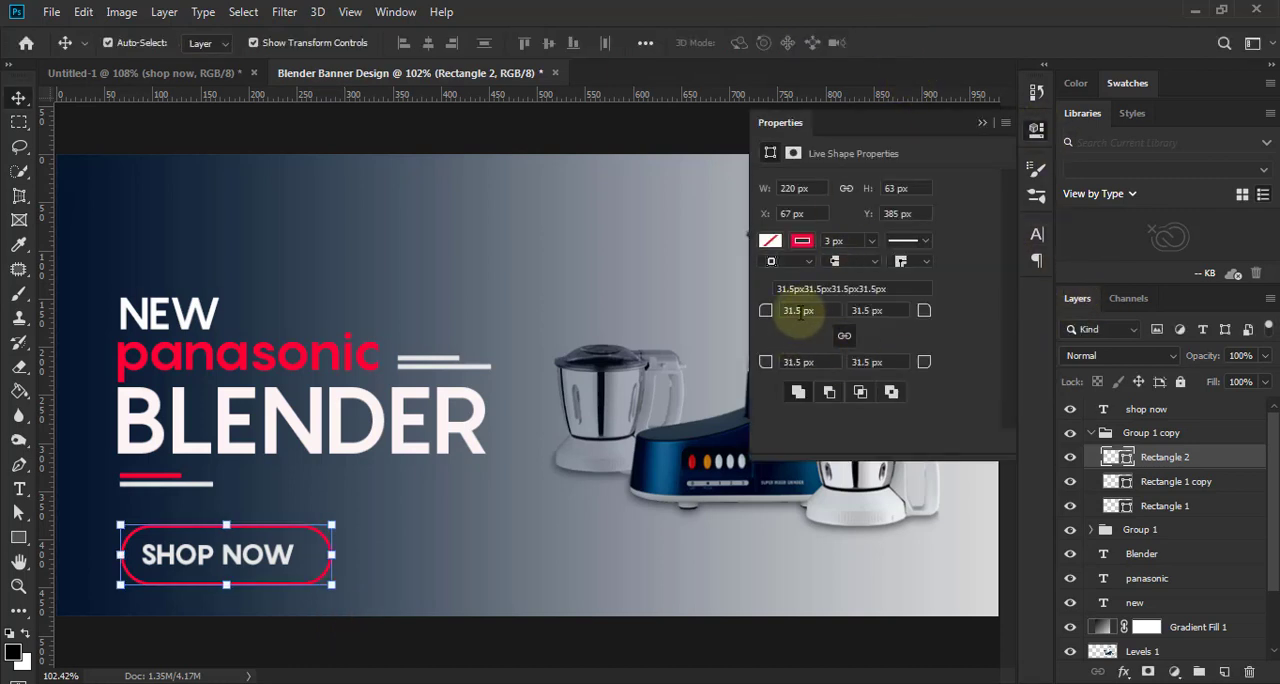
{"action": "left_click", "coordinate": [790, 311]}
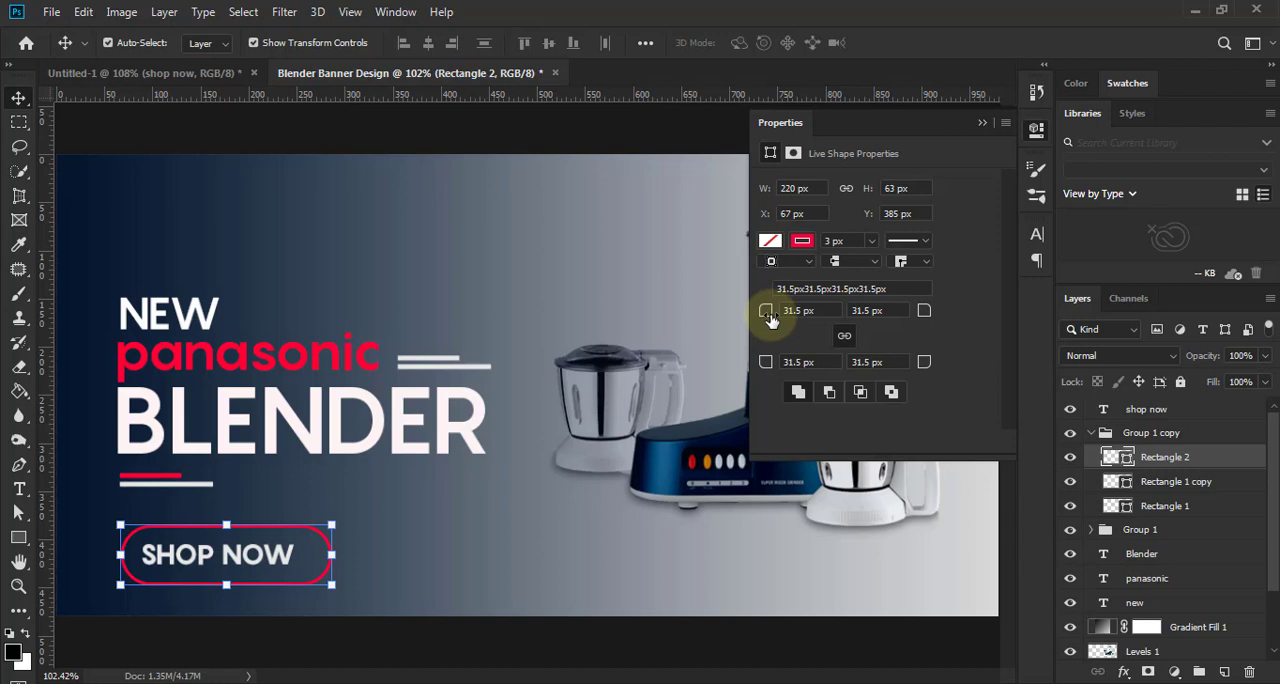
- Move the rounded rectangle's layer out of its group to just below the "shop now" layer and centre the text within the button
{"action": "left_click_drag", "start_coordinate": [1168, 457], "coordinate": [1160, 418]}
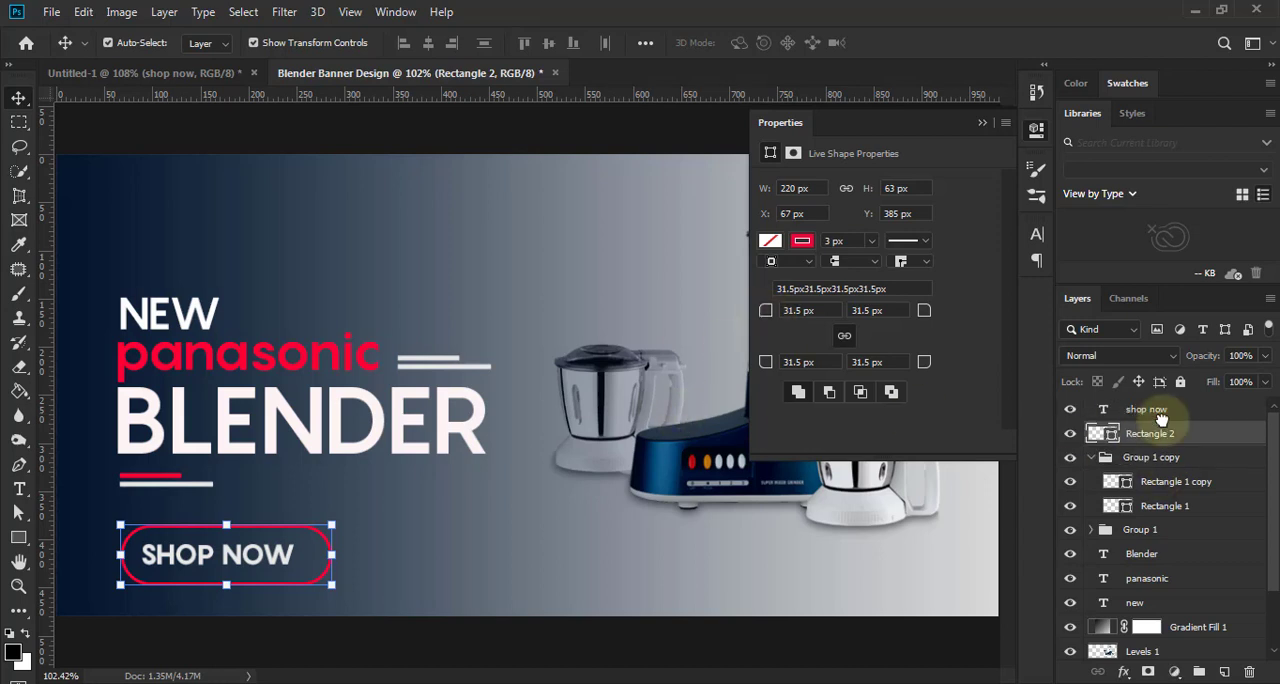
{"action": "left_click", "coordinate": [1160, 418], "text": "shift"}
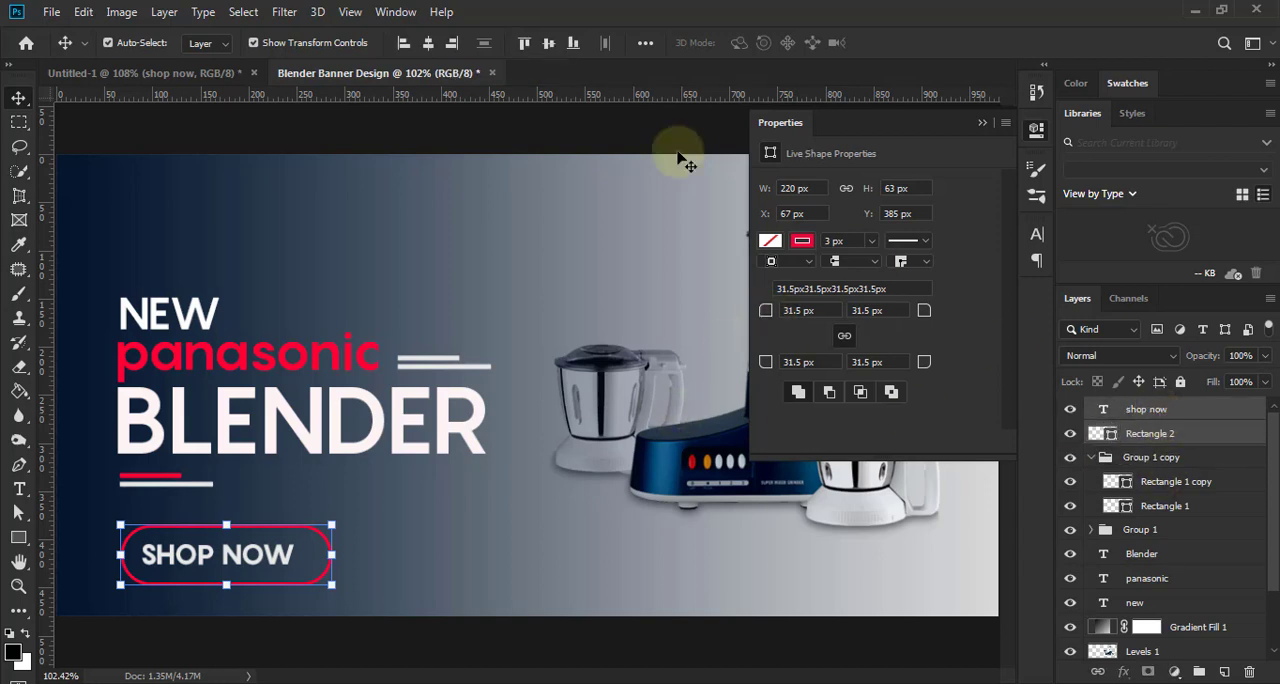
{"action": "left_click", "coordinate": [551, 45]}
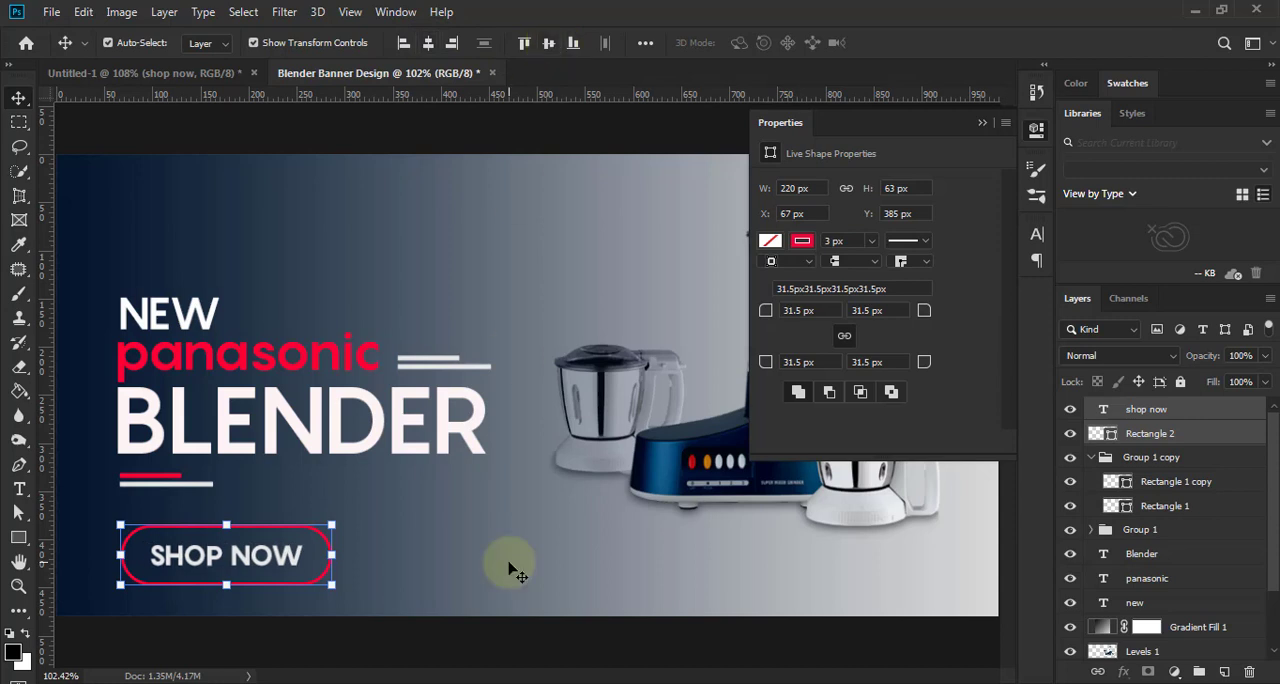
{"action": "left_click", "coordinate": [500, 634]}
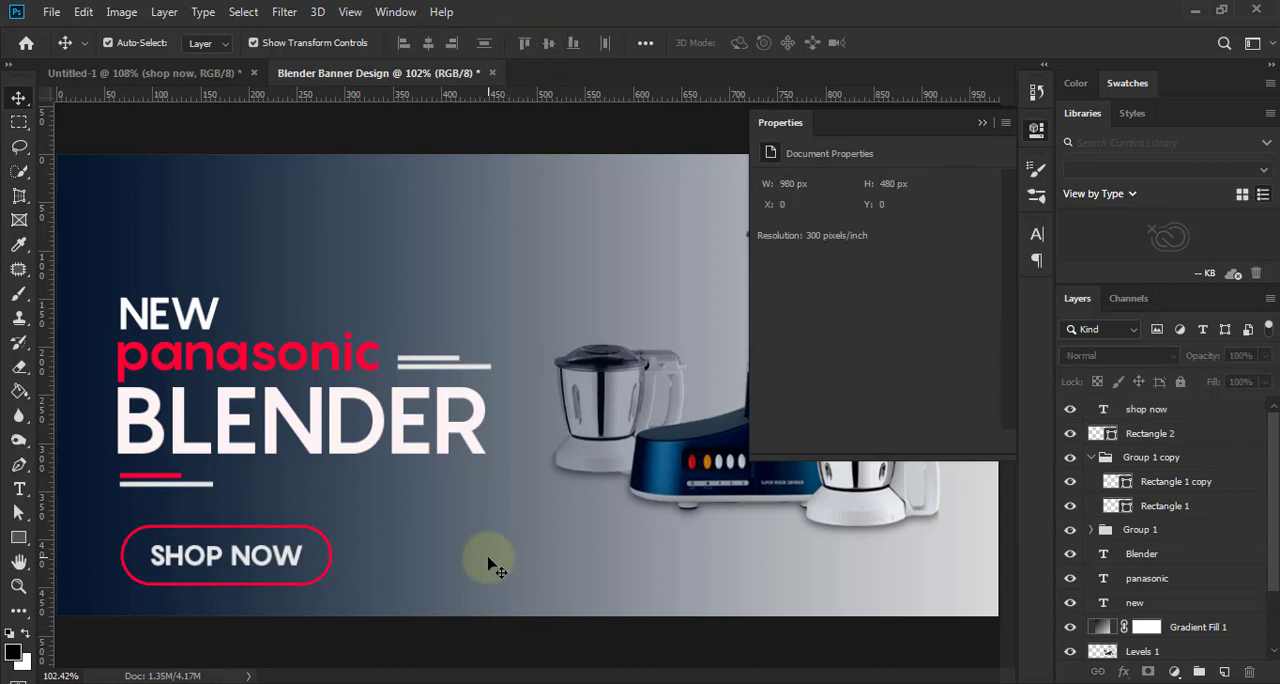
{"action": "scroll", "coordinate": [488, 560], "scroll_direction": "down", "scroll_amount": 3}
{"action": "left_click", "coordinate": [984, 124]}
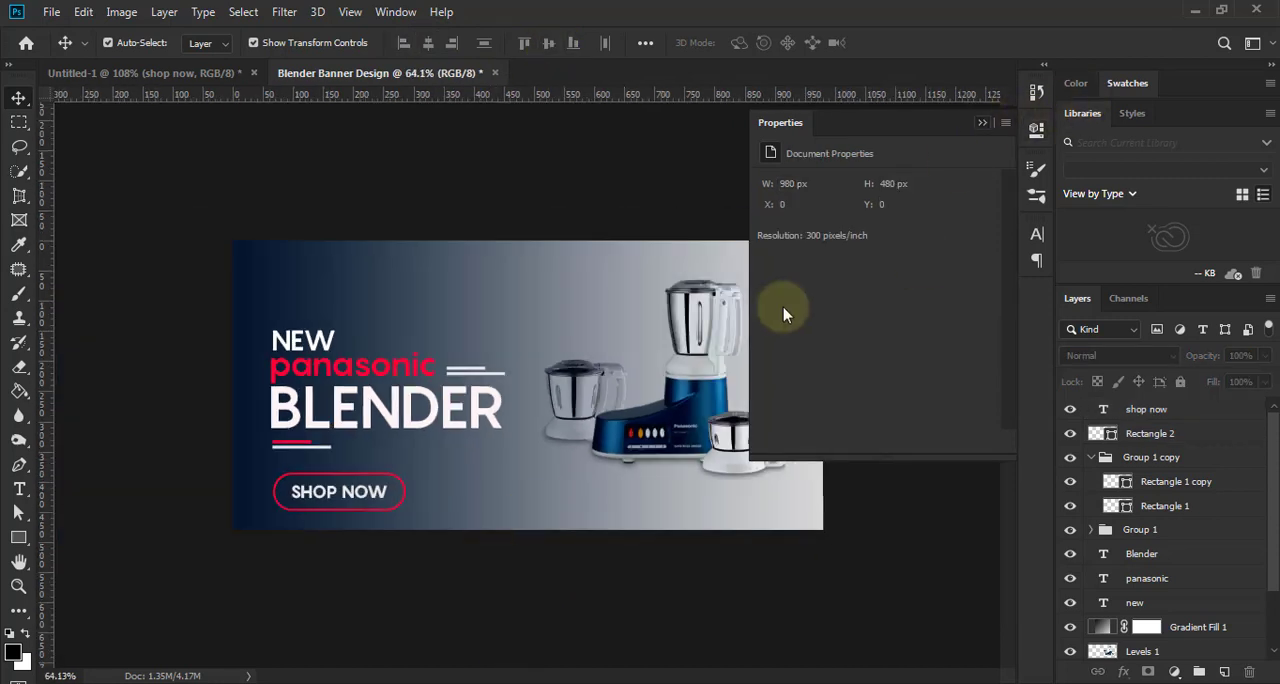
- Draw a black pointed-bottom badge about 102 by 107 px with the Pen tool, hanging from the banner's upper edge above "NEW"
{"action": "scroll", "coordinate": [750, 440], "scroll_direction": "up", "scroll_amount": 1}
{"action": "scroll", "coordinate": [686, 508], "scroll_direction": "up", "scroll_amount": 1}
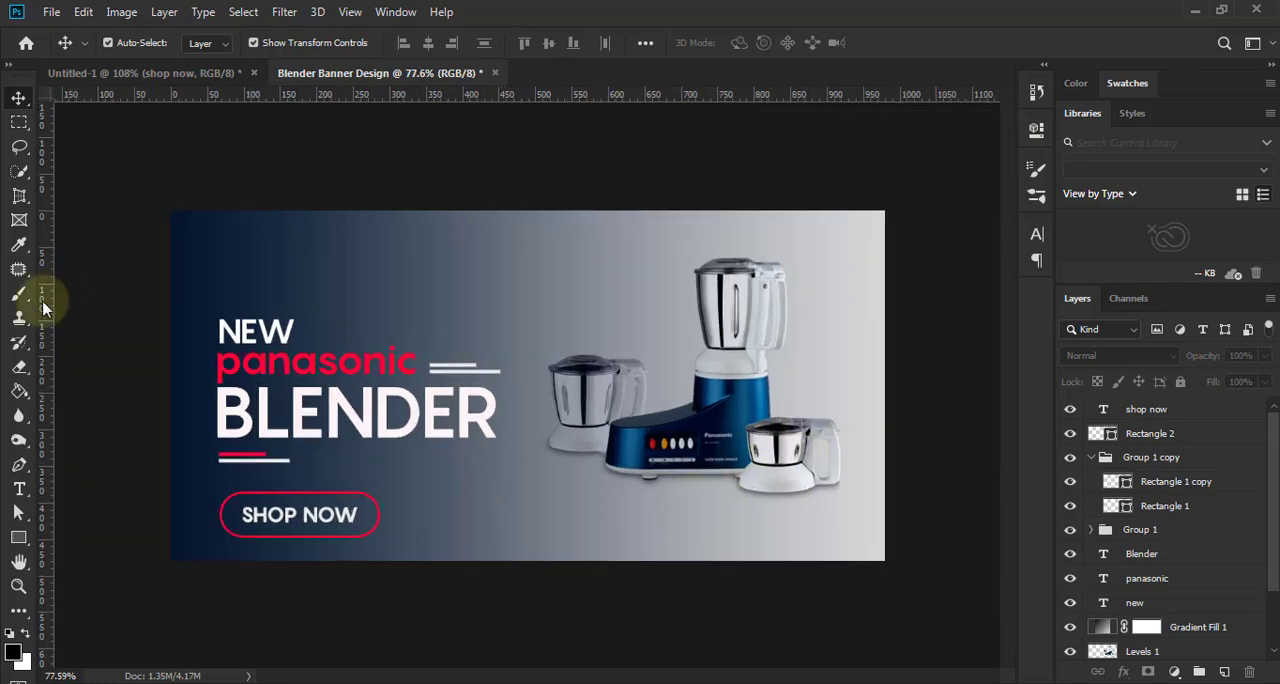
{"action": "left_click", "coordinate": [20, 463]}
{"action": "left_click", "coordinate": [216, 206]}
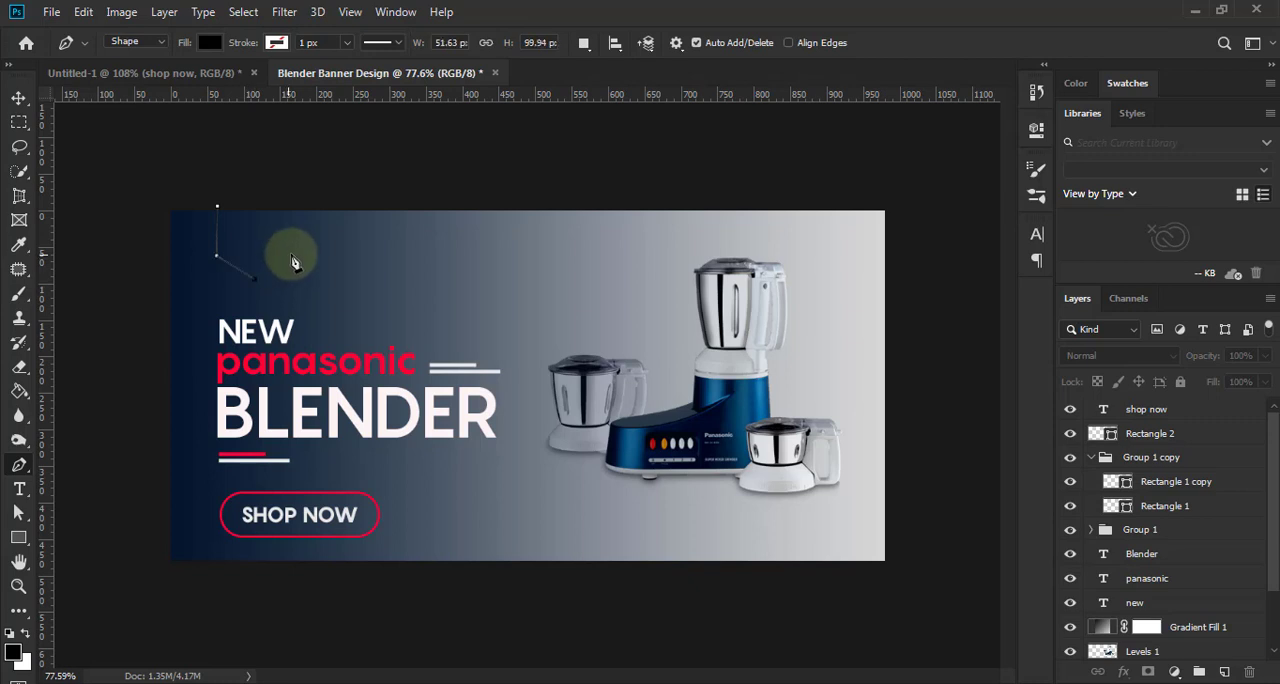
{"action": "left_click", "coordinate": [290, 203]}
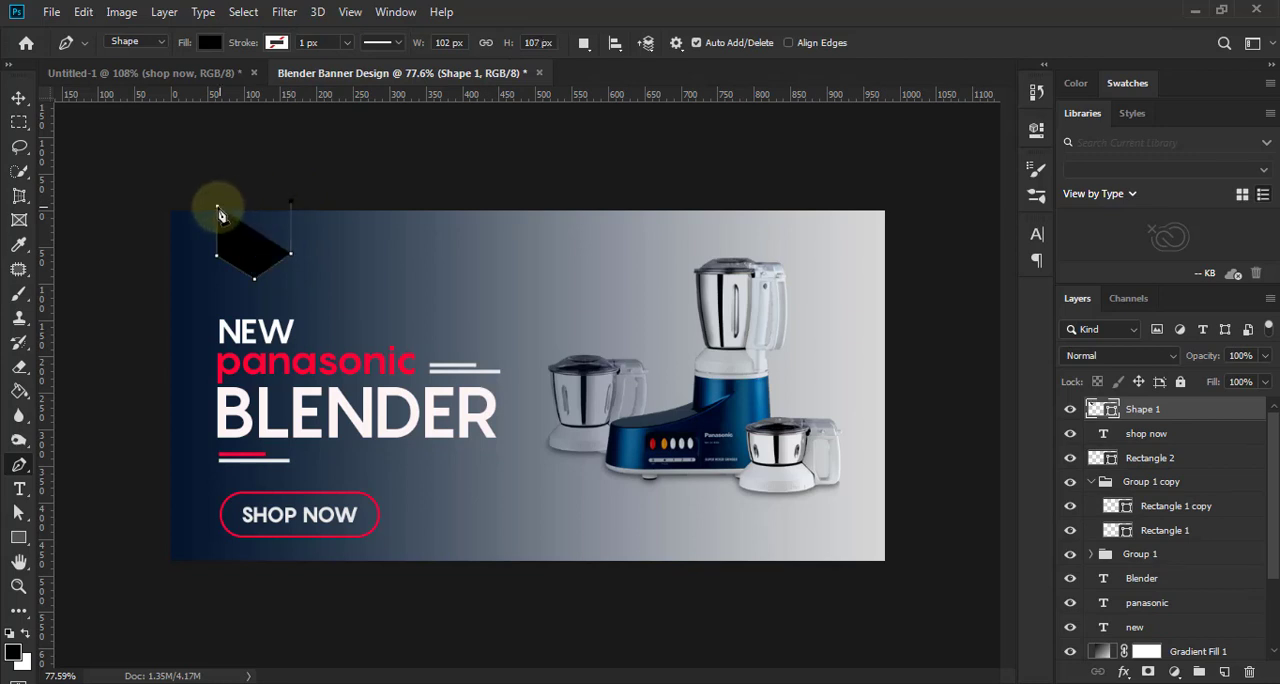
{"action": "left_click", "coordinate": [218, 208]}
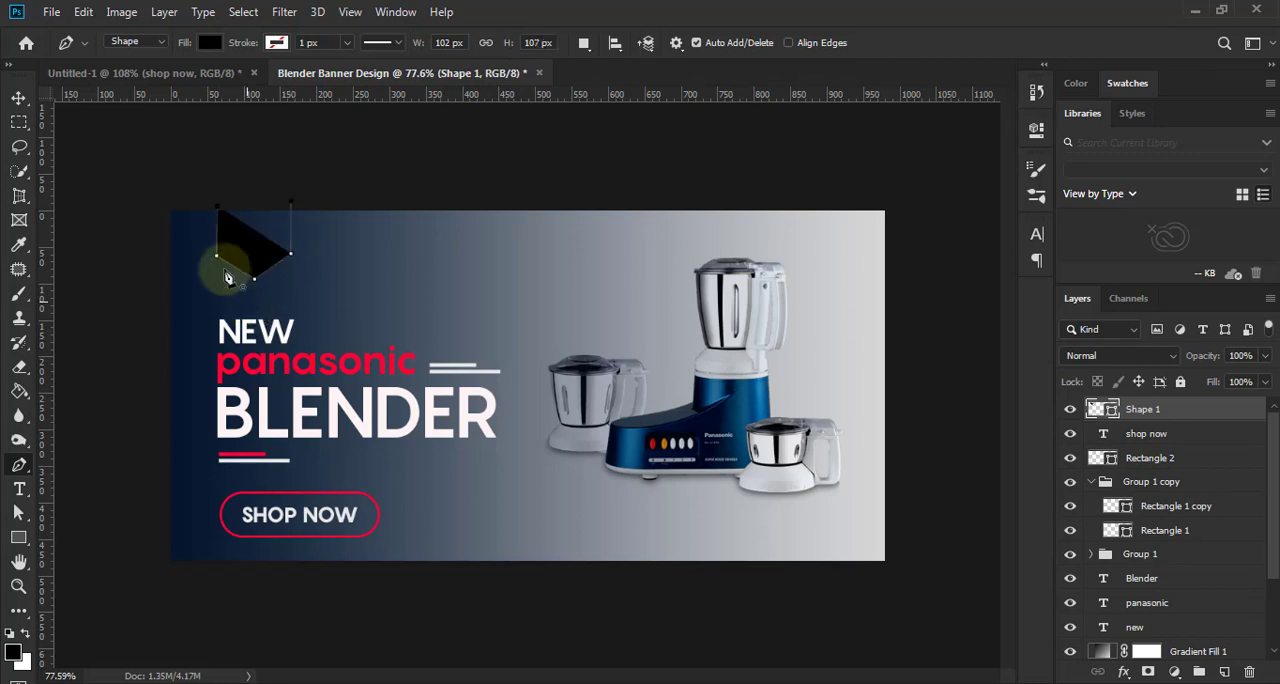
{"action": "left_click", "coordinate": [19, 99]}
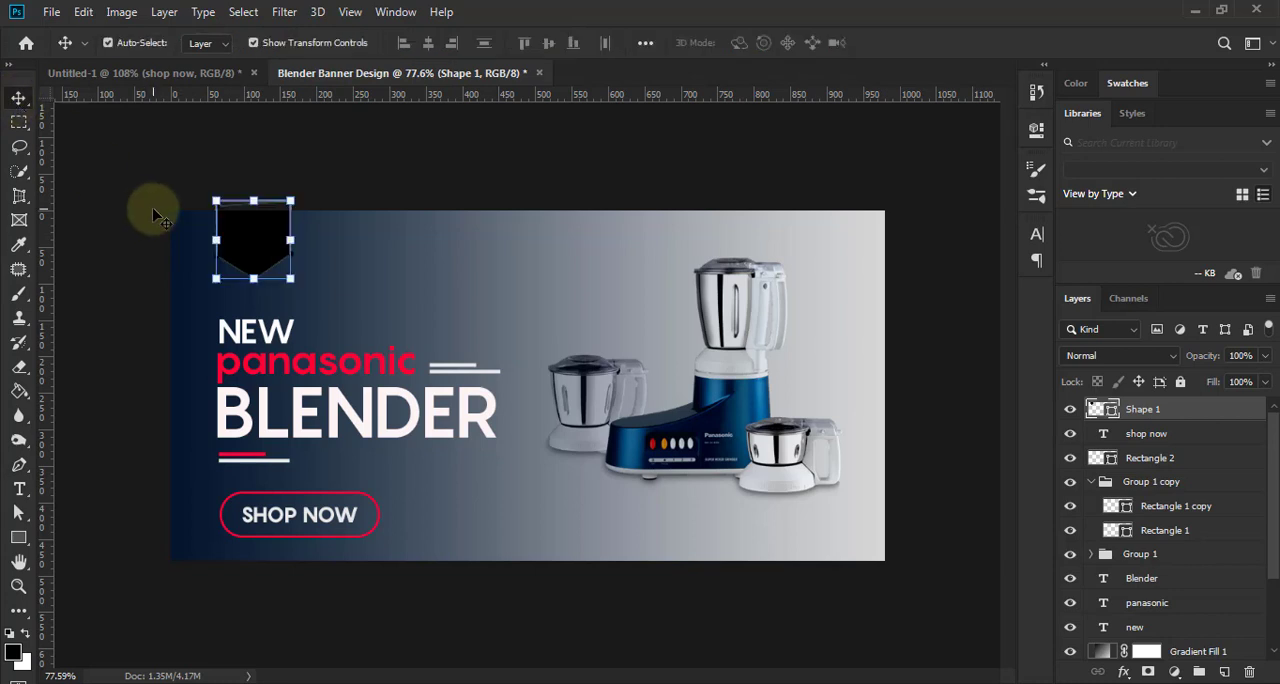
{"action": "key", "text": "ctrl+t"}
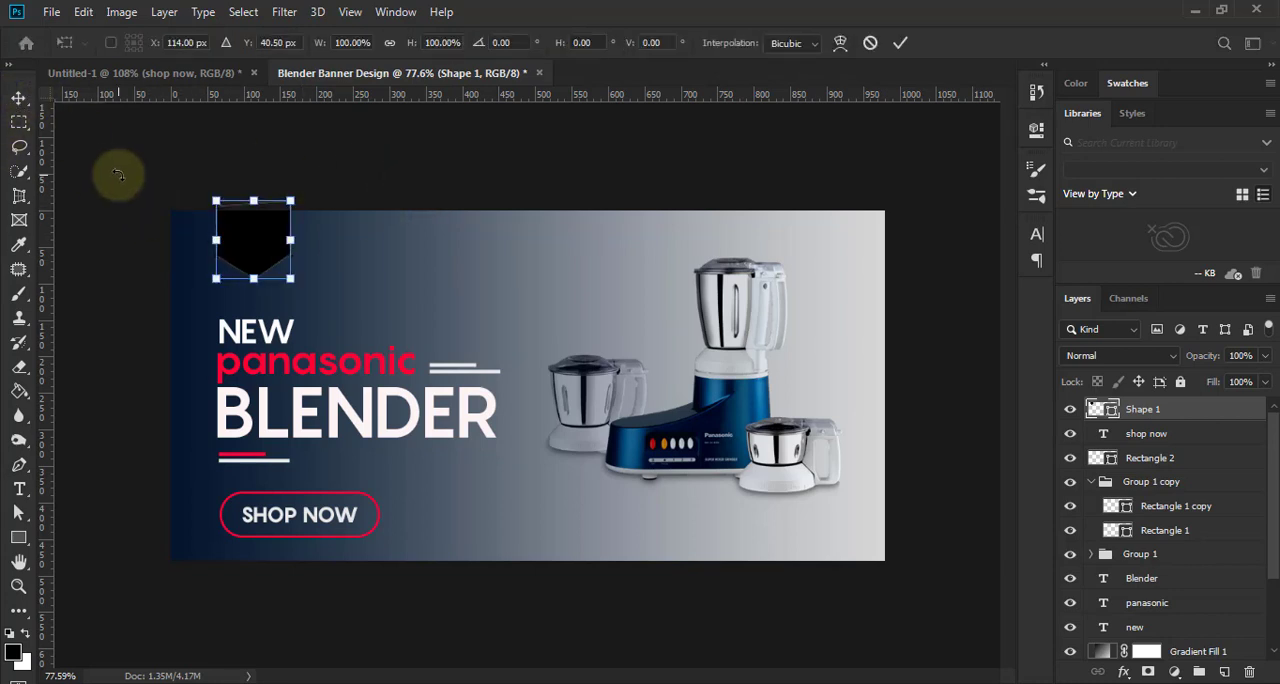
{"action": "key", "text": "Return"}
{"action": "left_click", "coordinate": [168, 232]}
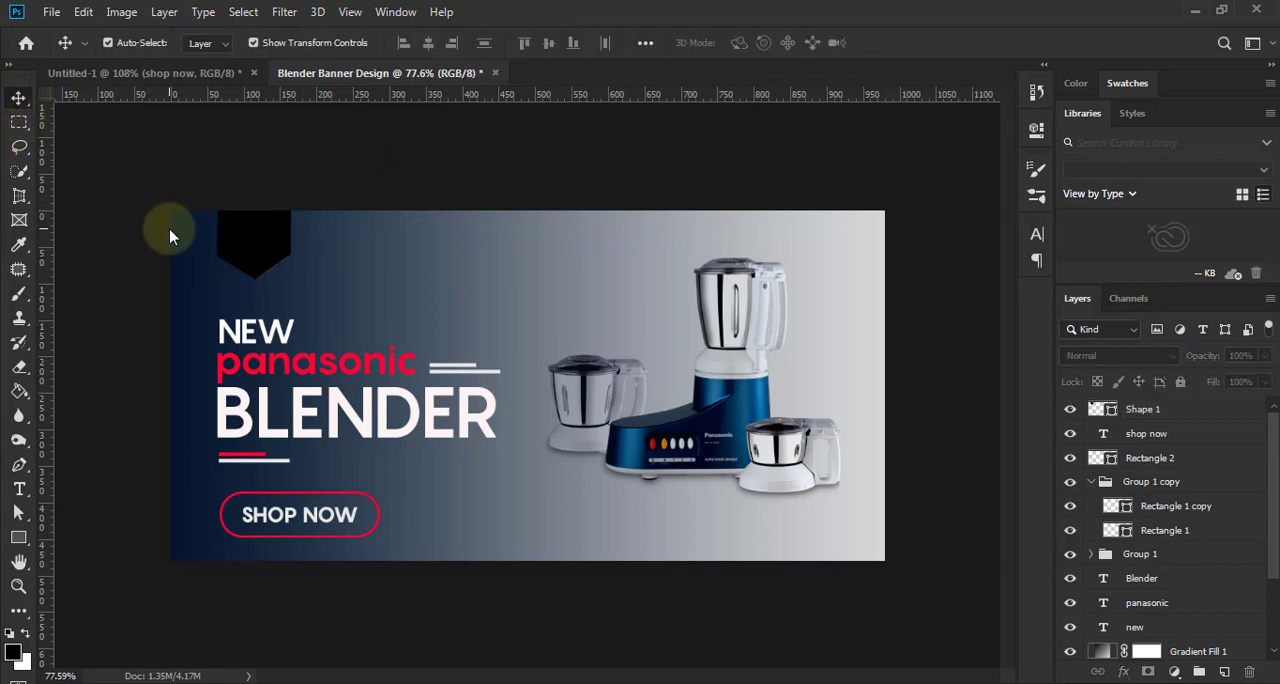
- Add a 3 px outside Stroke effect to the black badge in the banner's red
{"action": "scroll", "coordinate": [298, 252], "scroll_direction": "up", "scroll_amount": 1}
{"action": "left_click", "coordinate": [238, 215]}
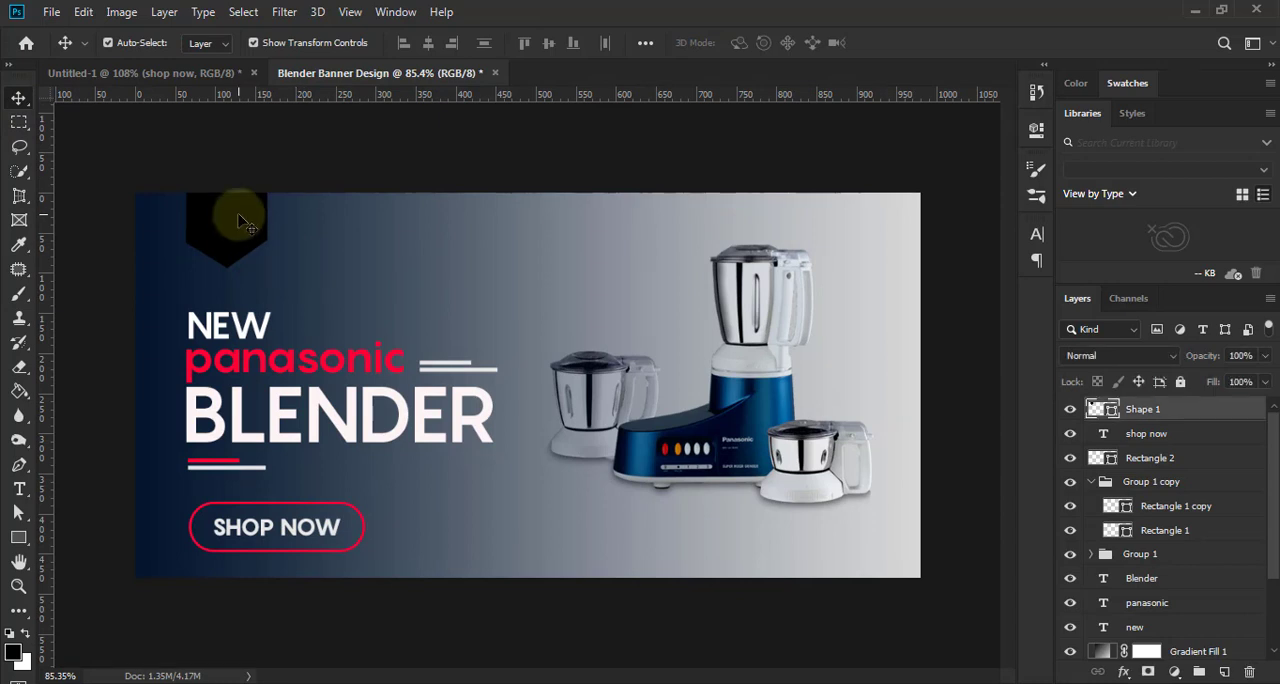
{"action": "left_click", "coordinate": [1120, 671]}
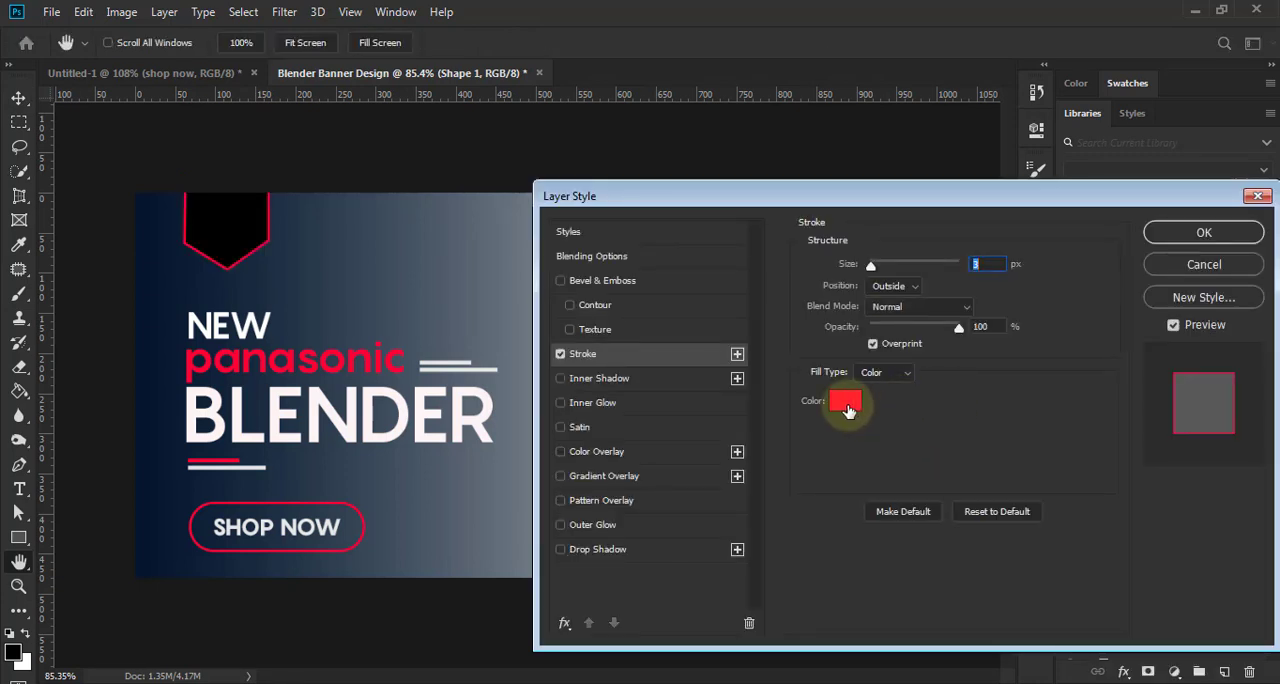
{"action": "left_click", "coordinate": [848, 405]}
{"action": "left_click", "coordinate": [980, 423]}
{"action": "left_click", "coordinate": [1206, 263]}
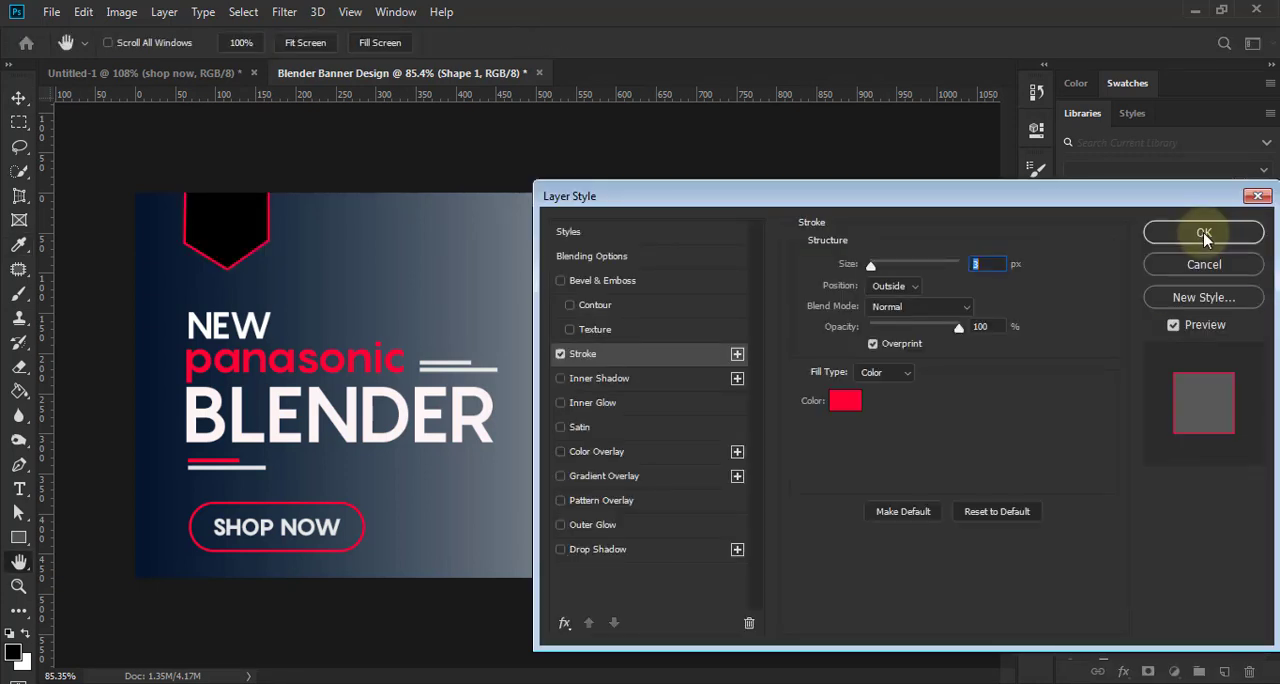
{"action": "left_click", "coordinate": [1204, 233]}
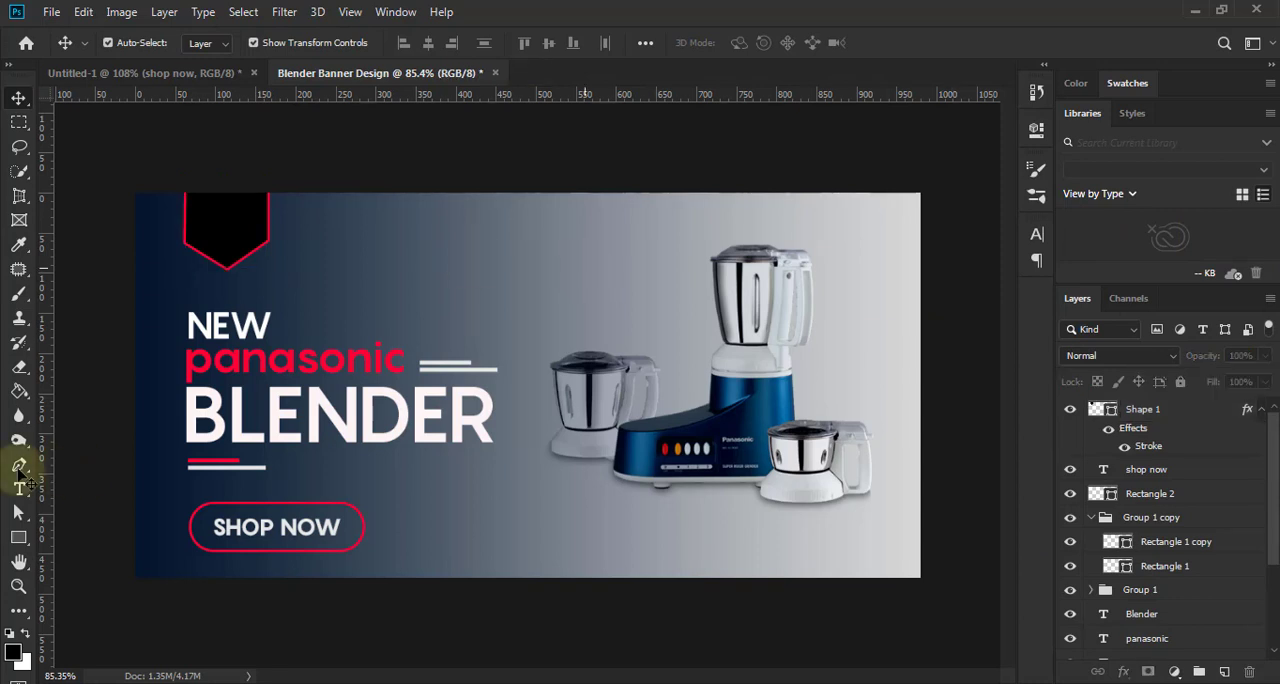
- Add the white text "Logo" in Pangram Bold 10 pt over the black badge
{"action": "left_click", "coordinate": [19, 487]}
{"action": "left_click", "coordinate": [201, 228]}
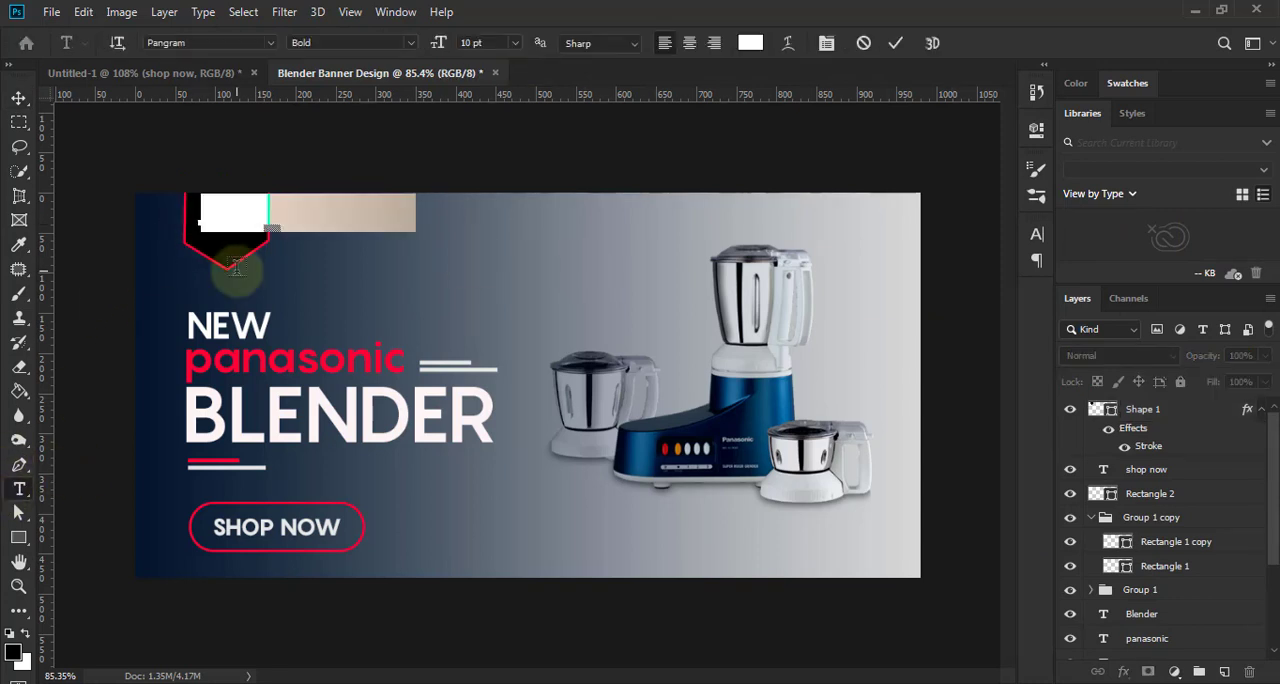
{"action": "type", "text": "Logo"}
{"action": "left_click", "coordinate": [895, 43]}
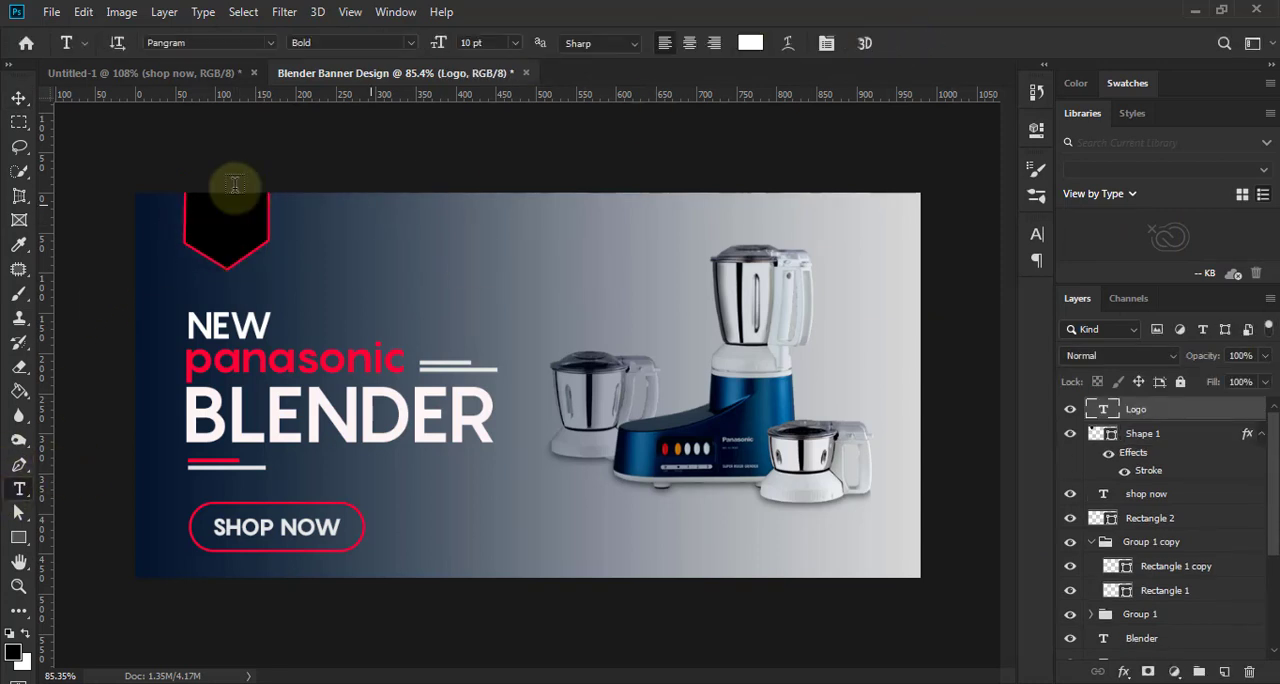
- Scale the "Logo" text down to about 57% and position it inside the black badge
{"action": "left_click", "coordinate": [16, 95]}
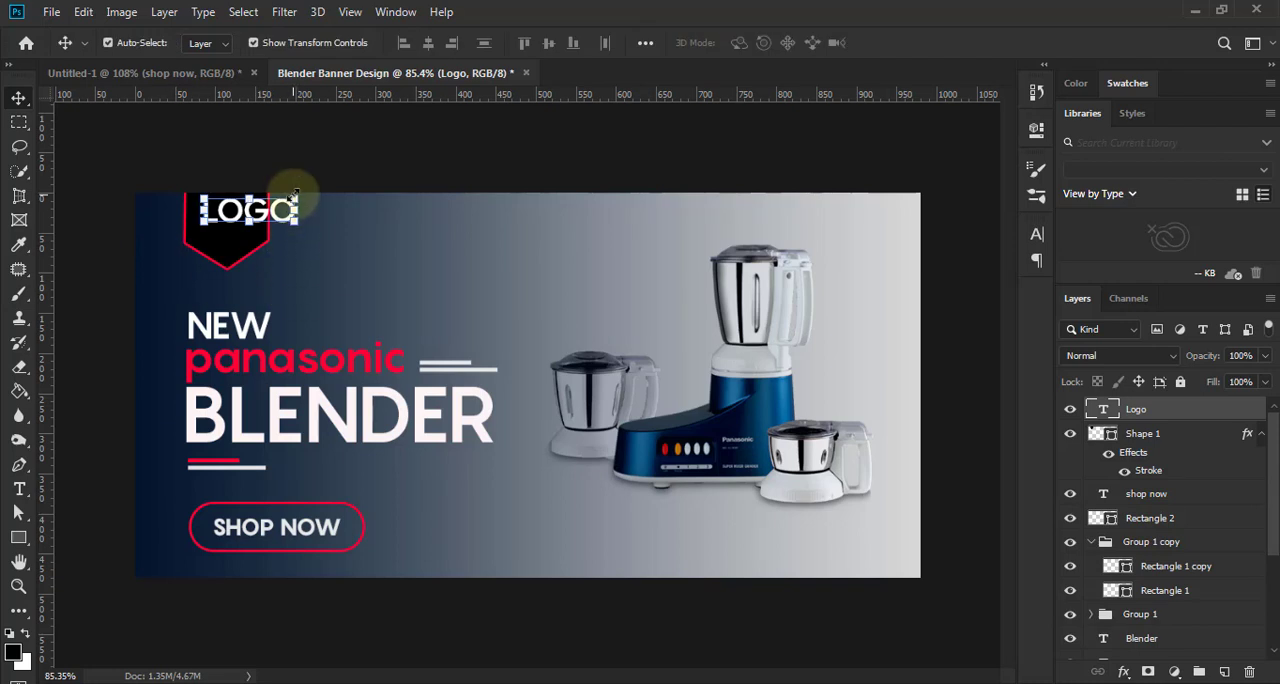
{"action": "key", "text": "ctrl+t"}
{"action": "left_click_drag", "start_coordinate": [268, 203], "coordinate": [243, 207]}
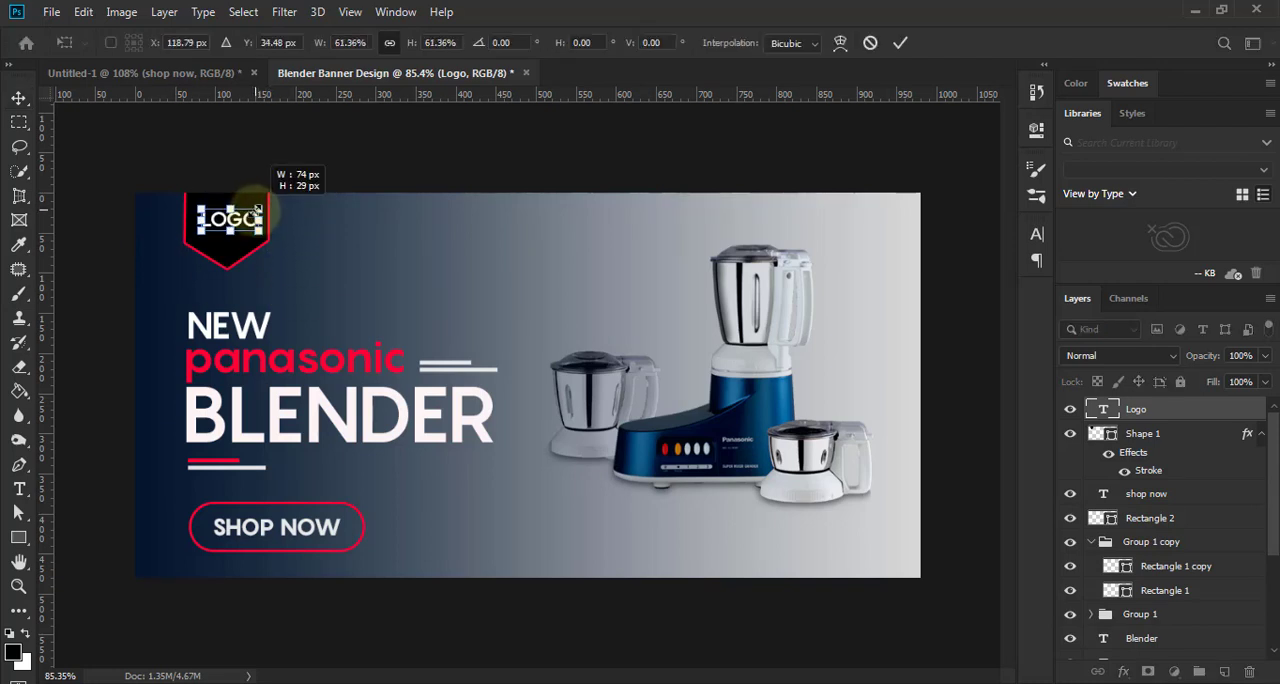
{"action": "key", "text": "Return"}
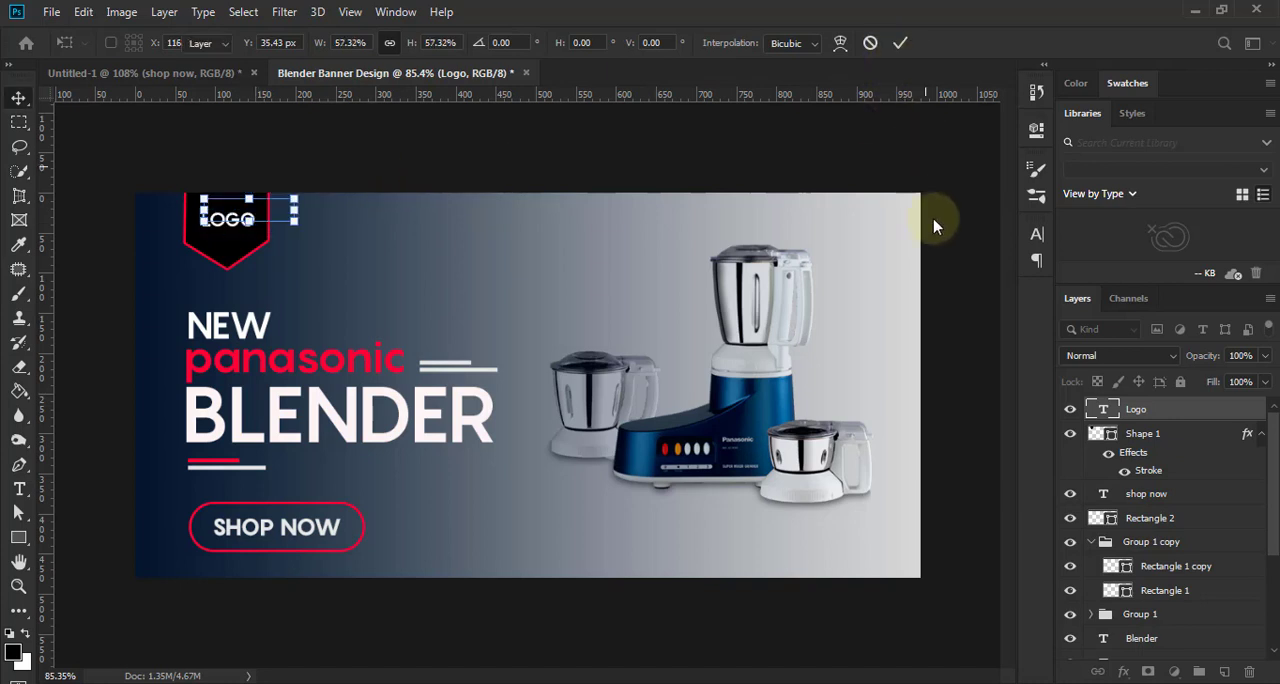
- Change the "Logo" text's font style to Black
{"action": "left_click", "coordinate": [1037, 233]}
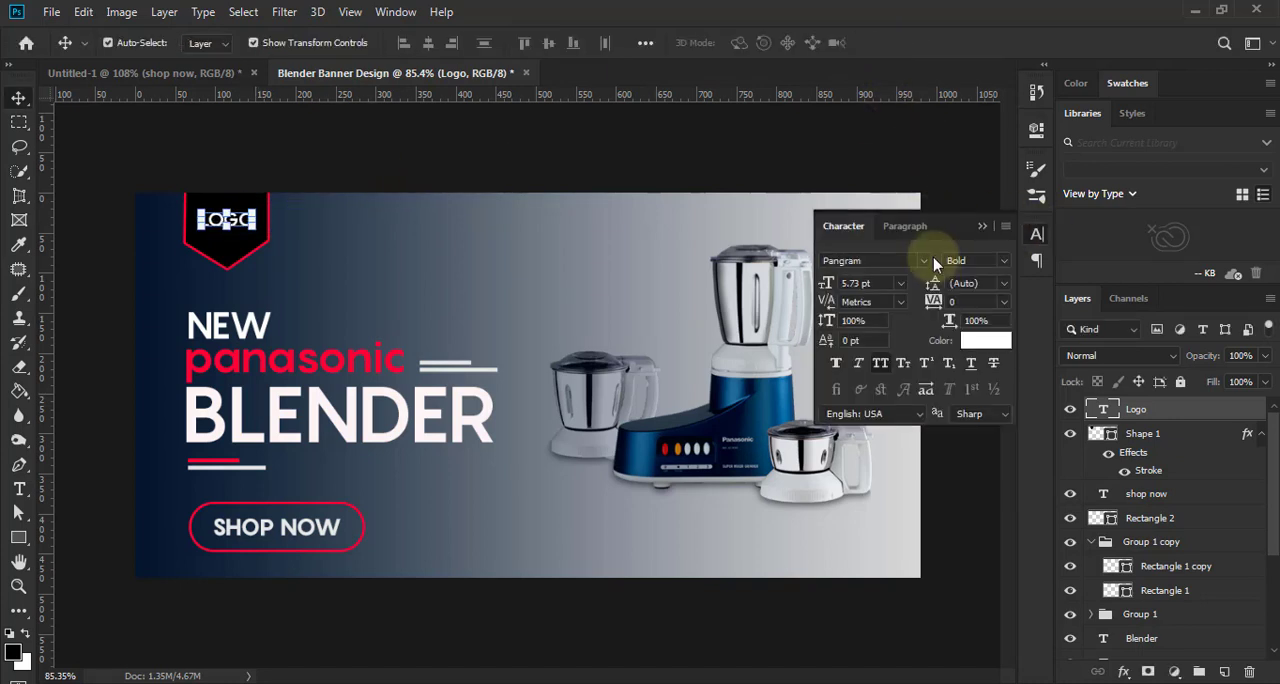
{"action": "left_click", "coordinate": [990, 261]}
{"action": "left_click", "coordinate": [1003, 368]}
- Close the character settings, deselect the "Logo" text and review the whole banner's layout
{"action": "left_click", "coordinate": [980, 227]}
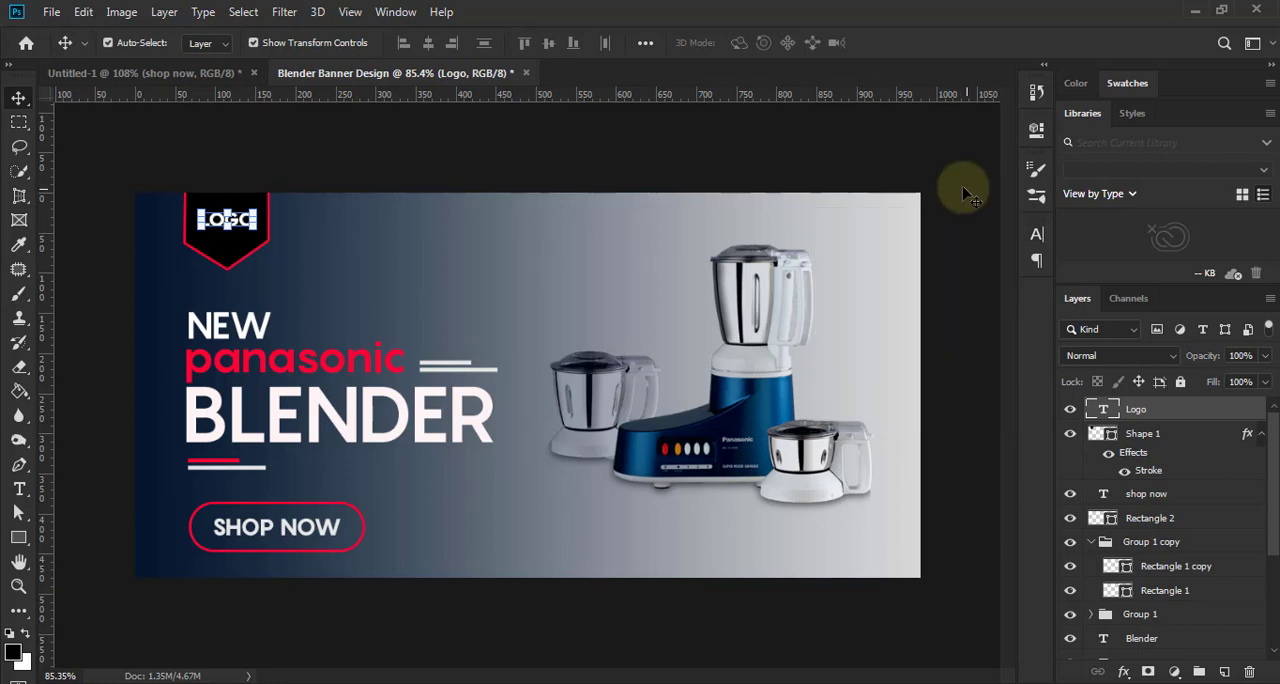
{"action": "left_click", "coordinate": [958, 286]}
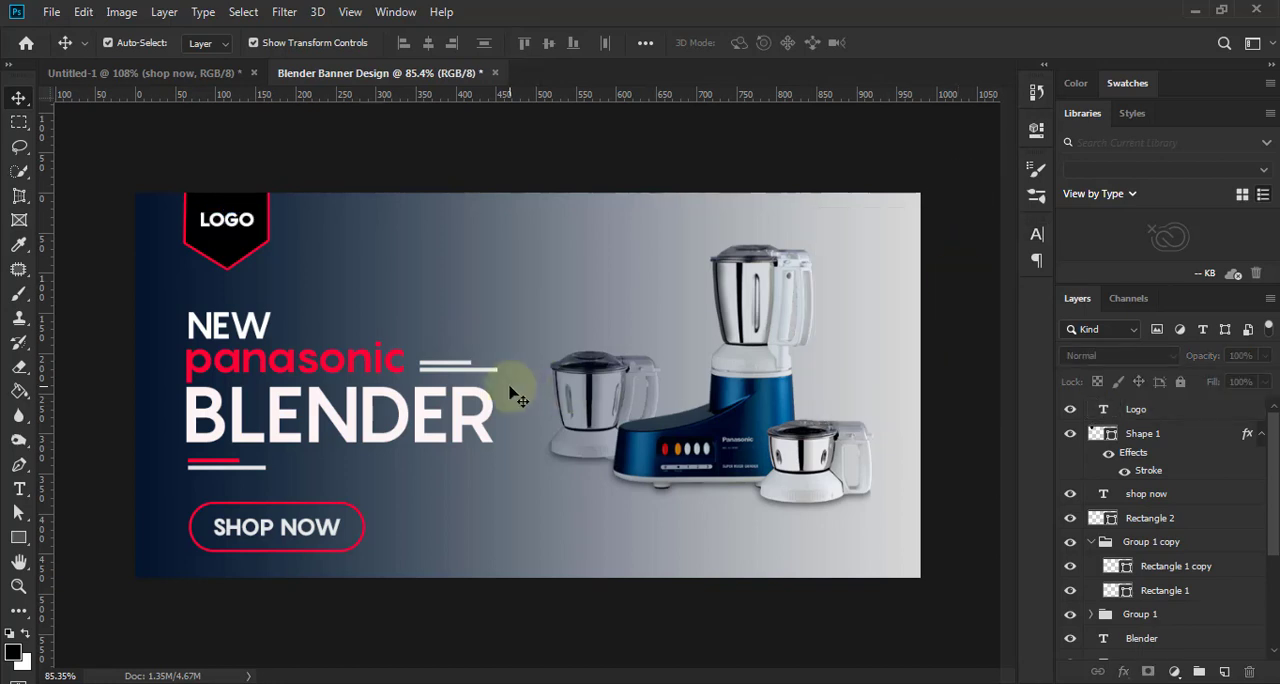
{"action": "scroll", "coordinate": [520, 388], "scroll_direction": "down", "scroll_amount": 3}
{"action": "scroll", "coordinate": [567, 462], "scroll_direction": "down", "scroll_amount": 3}
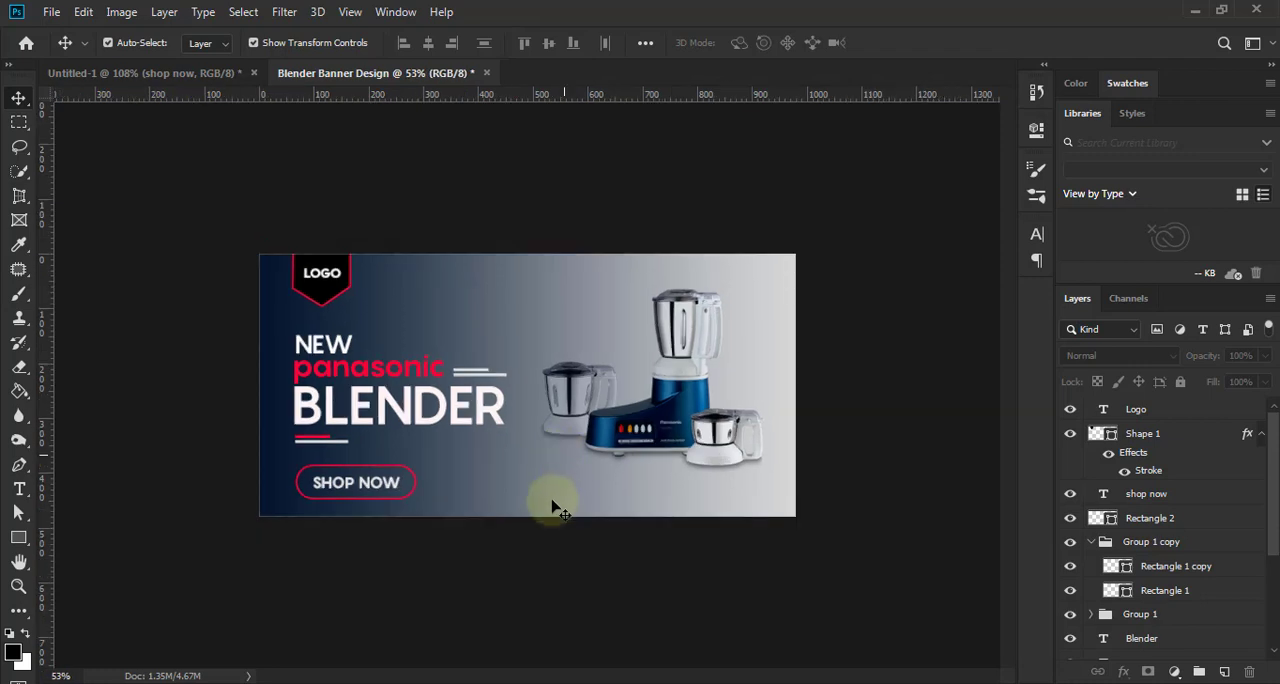
{"action": "scroll", "coordinate": [551, 519], "scroll_direction": "up", "scroll_amount": 3}
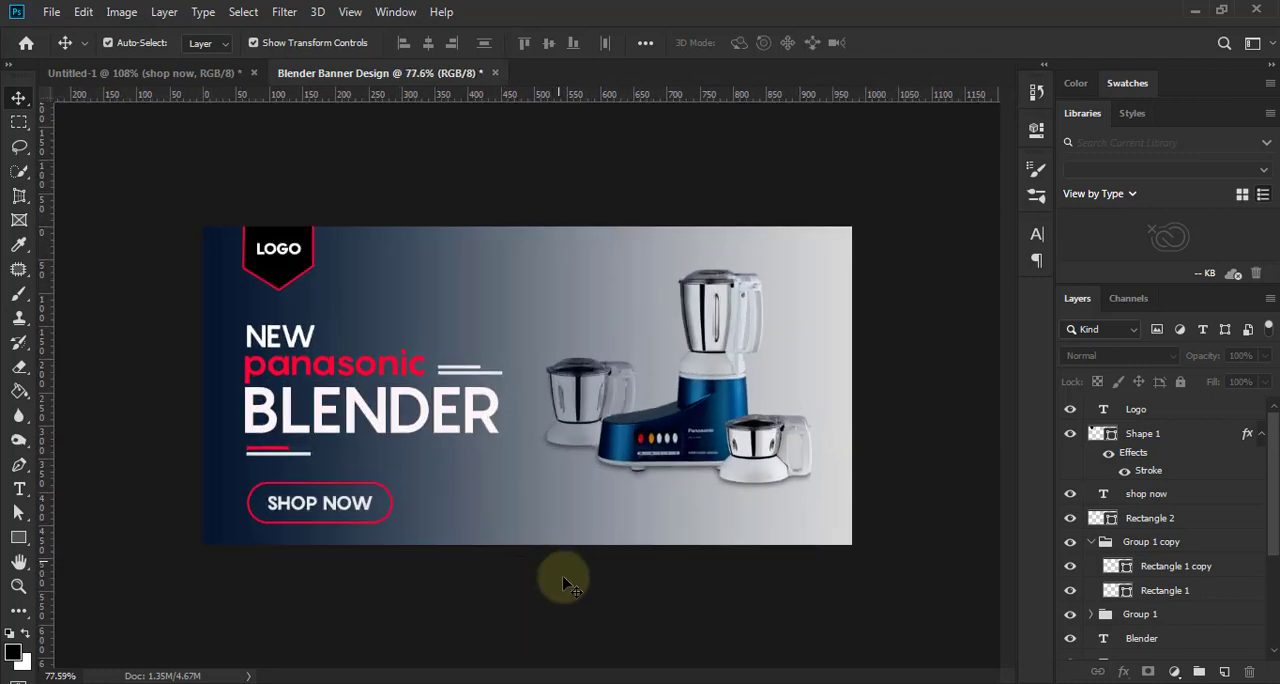
{"action": "scroll", "coordinate": [551, 606], "scroll_direction": "up", "scroll_amount": 1}
{"action": "scroll", "coordinate": [540, 617], "scroll_direction": "down", "scroll_amount": 1}
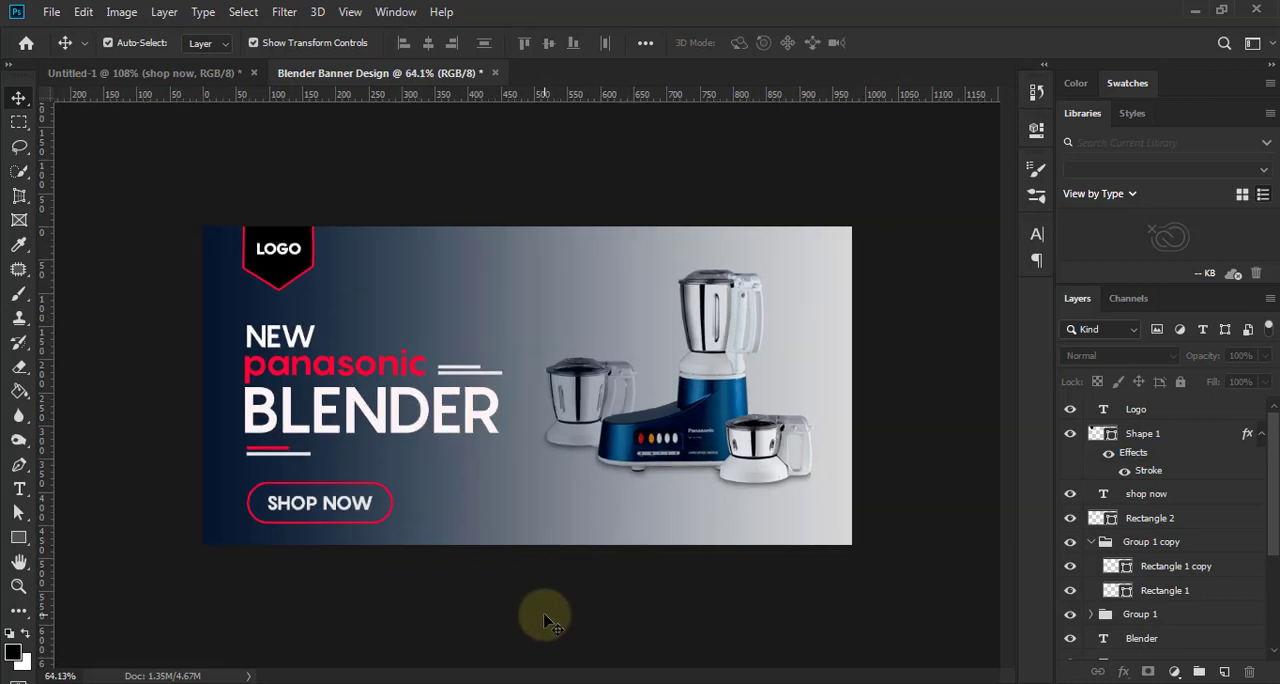
- Scale the "NEW panasonic BLENDER" headline and its accent lines together to about 91.5% and nudge them slightly right
{"action": "mouse_move", "coordinate": [1274, 520]}
{"action": "left_mouse_down"}
{"action": "mouse_move", "coordinate": [1270, 578]}
{"action": "mouse_move", "coordinate": [1271, 517]}
{"action": "left_mouse_up"}
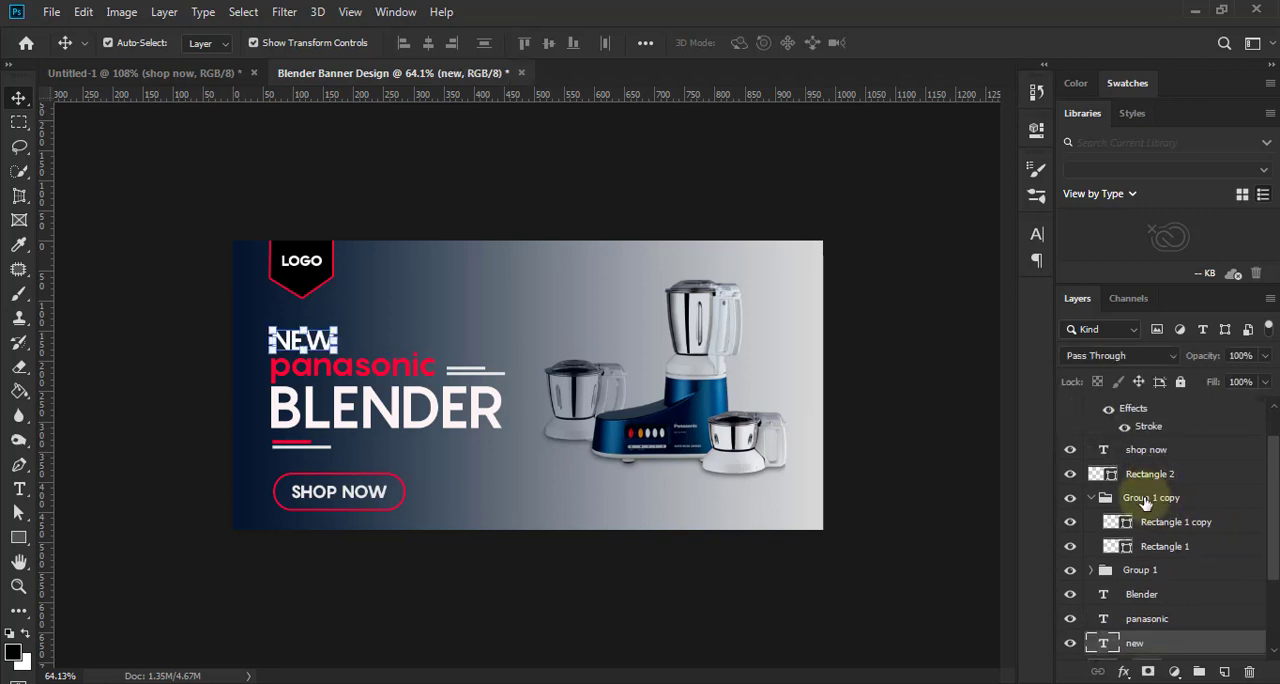
{"action": "left_click", "coordinate": [1146, 498], "text": "shift"}
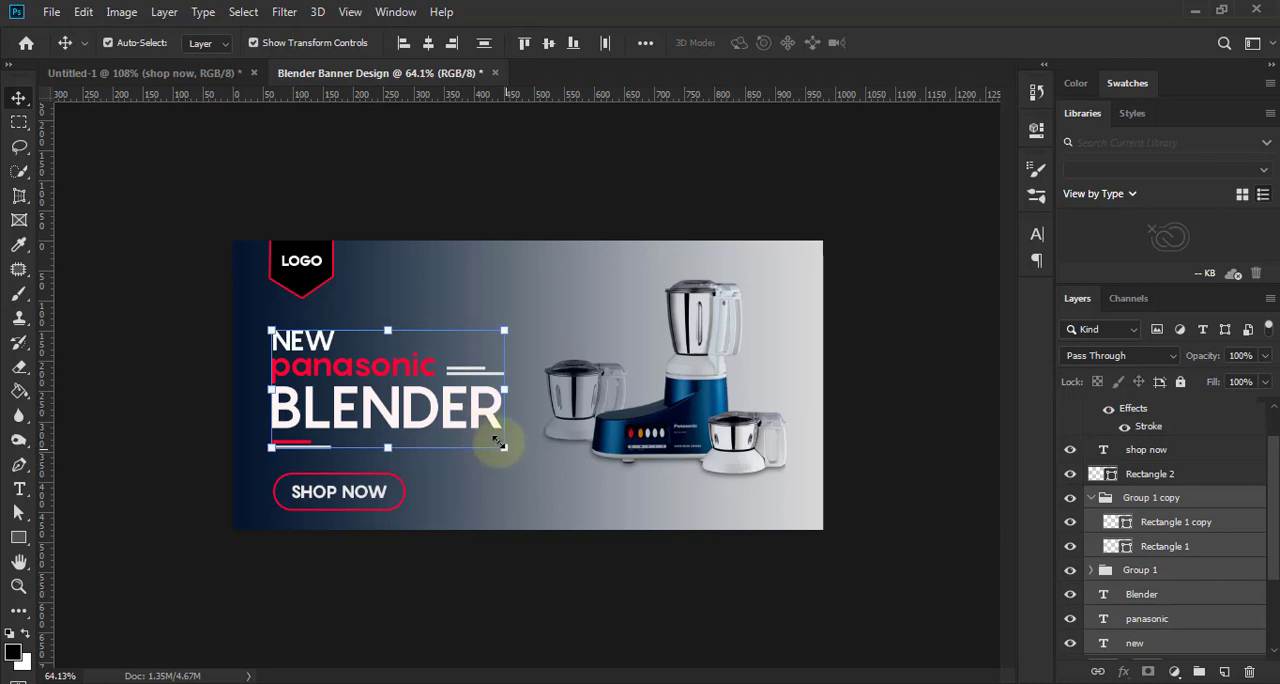
{"action": "left_click_drag", "start_coordinate": [499, 443], "coordinate": [486, 435]}
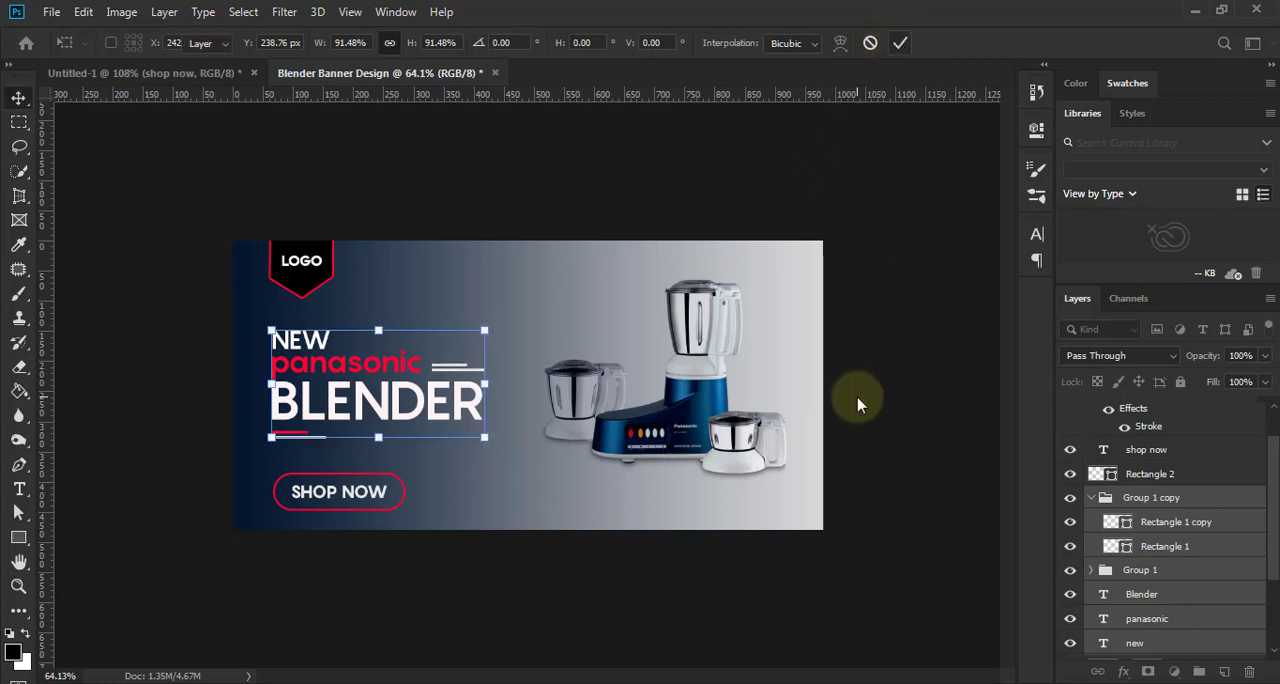
{"action": "key", "text": "Right"}
{"action": "key", "text": "Right"}
{"action": "key", "text": "Right"}
{"action": "key", "text": "Right"}
{"action": "key", "text": "Right"}
{"action": "key", "text": "Return"}
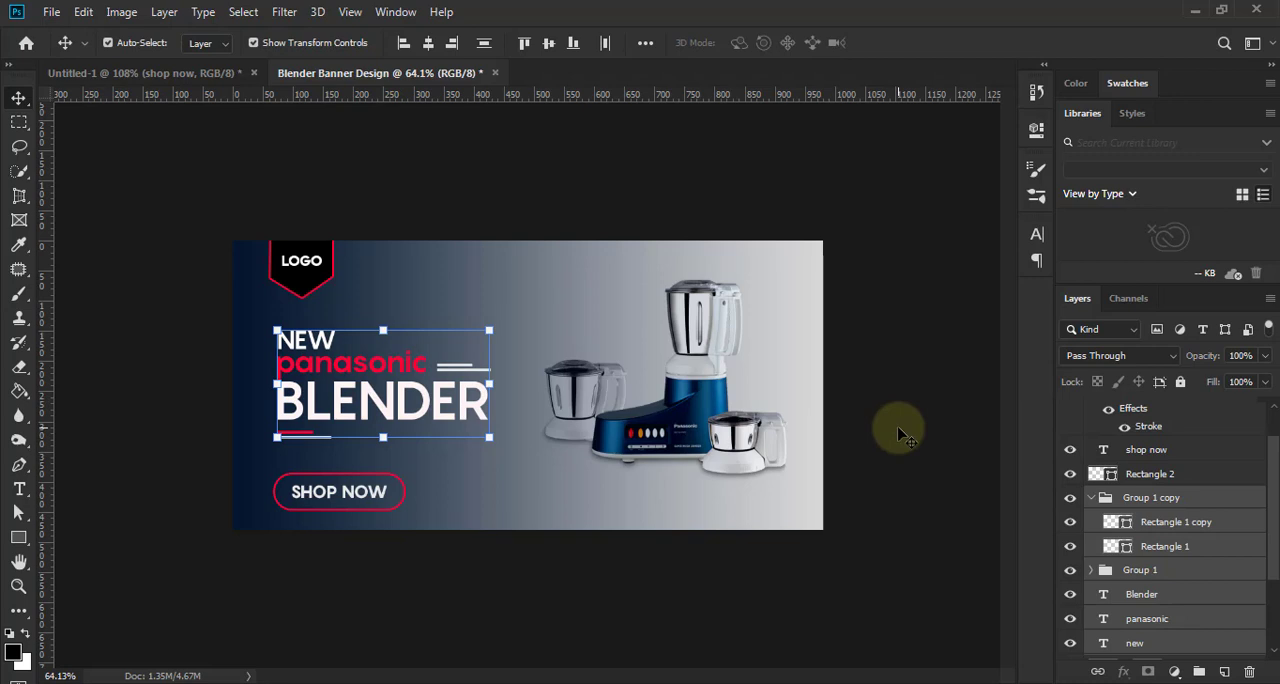
{"action": "left_click", "coordinate": [900, 435]}
- Shift the black badge and its "Logo" text together slightly right to align with the headline's left edge
{"action": "scroll", "coordinate": [1270, 457], "scroll_direction": "up", "scroll_amount": 2}
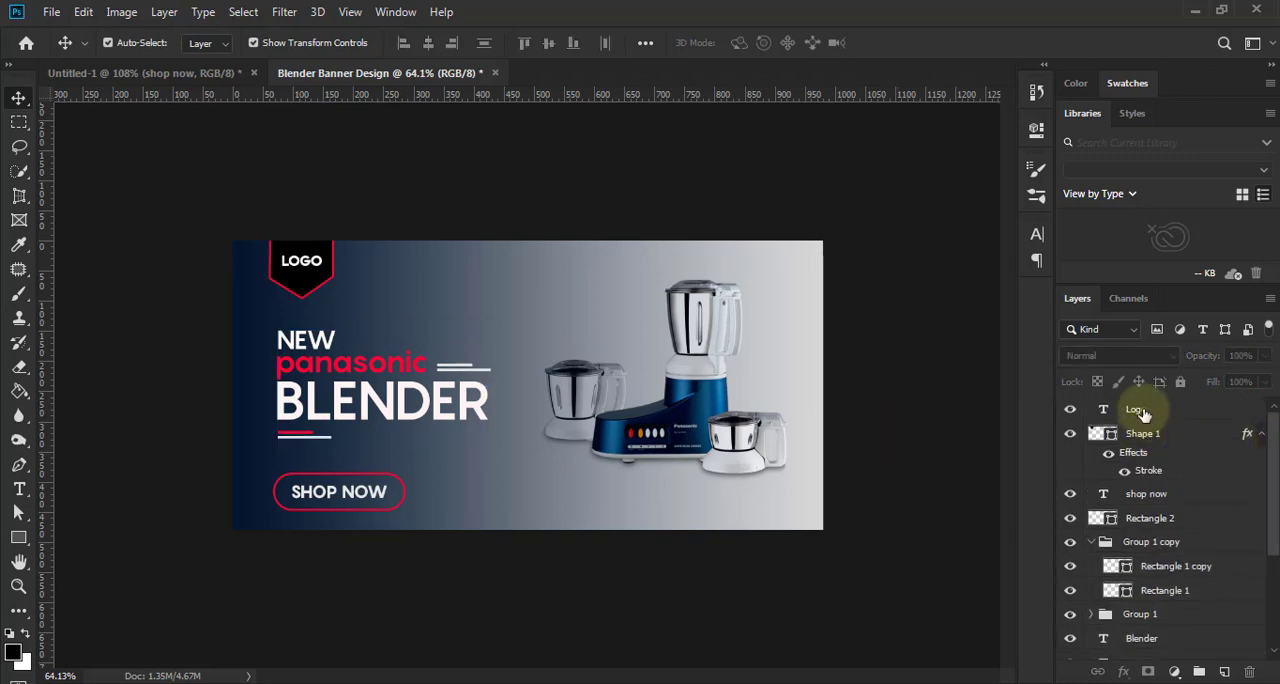
{"action": "left_click", "coordinate": [1144, 431]}
{"action": "left_click", "coordinate": [1142, 411], "text": "ctrl"}
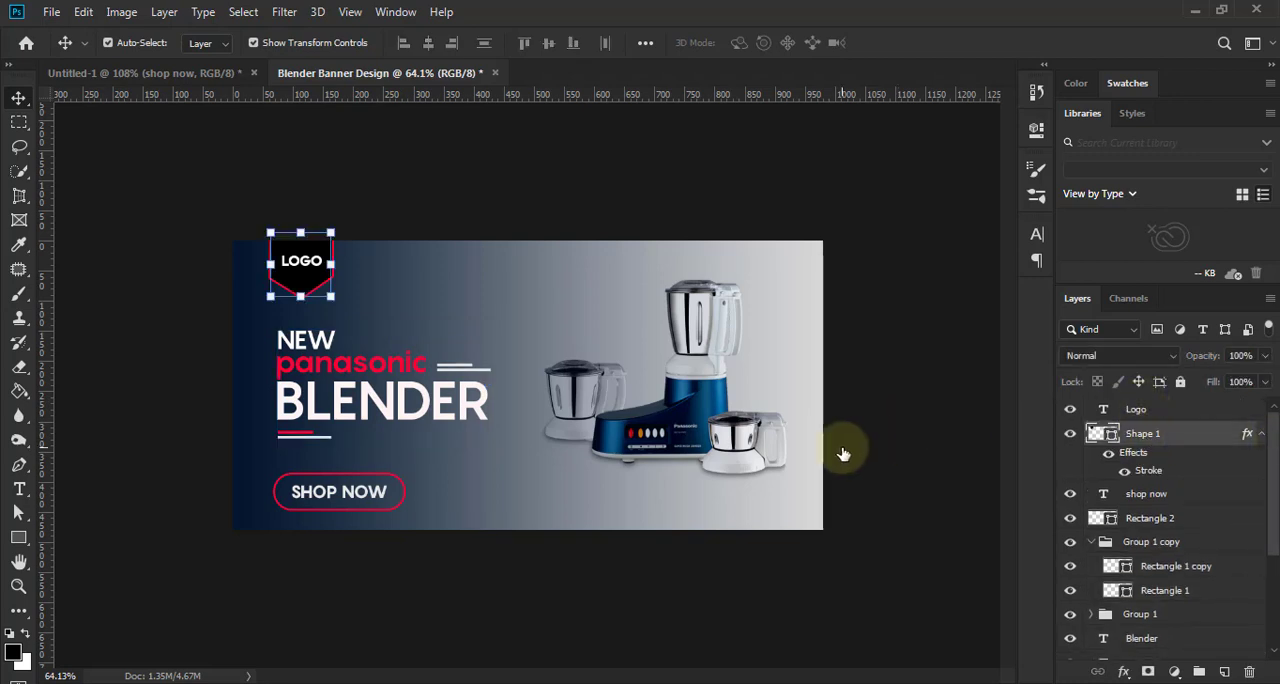
{"action": "key", "text": "ctrl+t"}
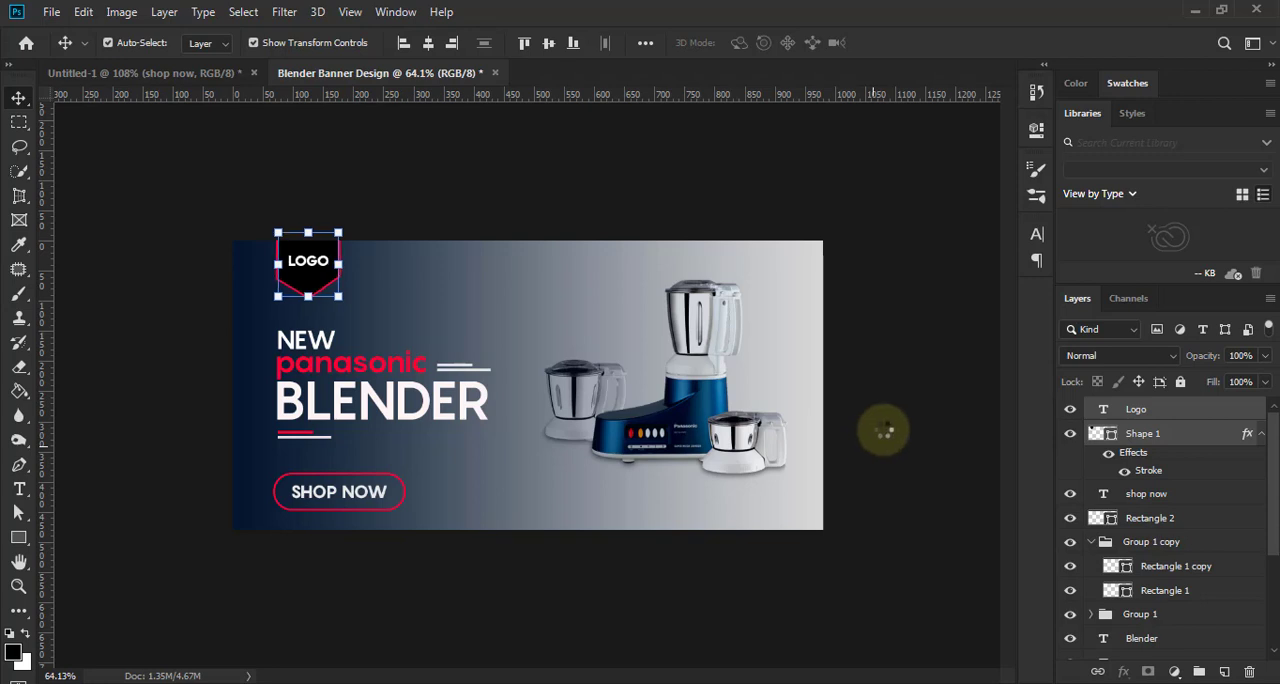
{"action": "left_click", "coordinate": [883, 430]}
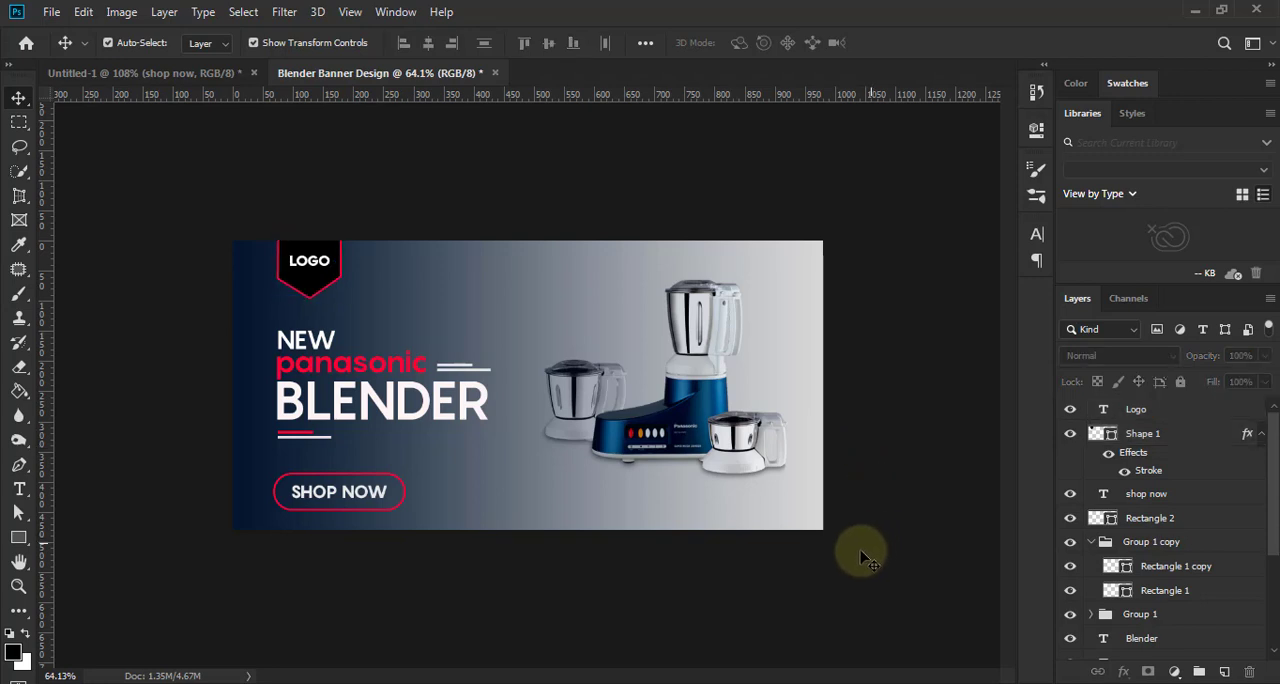
- Scale the SHOP NOW text and its rounded outline together to about 84% and nudge them up toward the headline
{"action": "scroll", "coordinate": [480, 487], "scroll_direction": "up", "scroll_amount": 3}
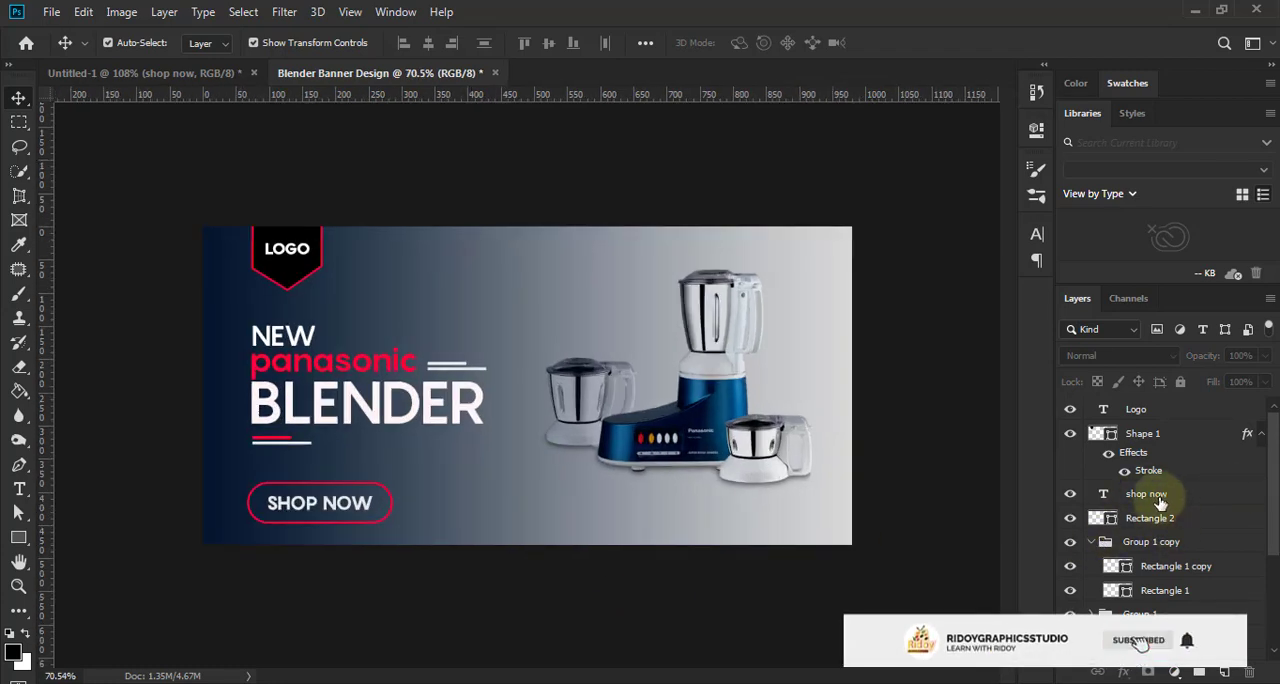
{"action": "left_click", "coordinate": [1160, 512]}
{"action": "left_click", "coordinate": [1160, 498], "text": "shift"}
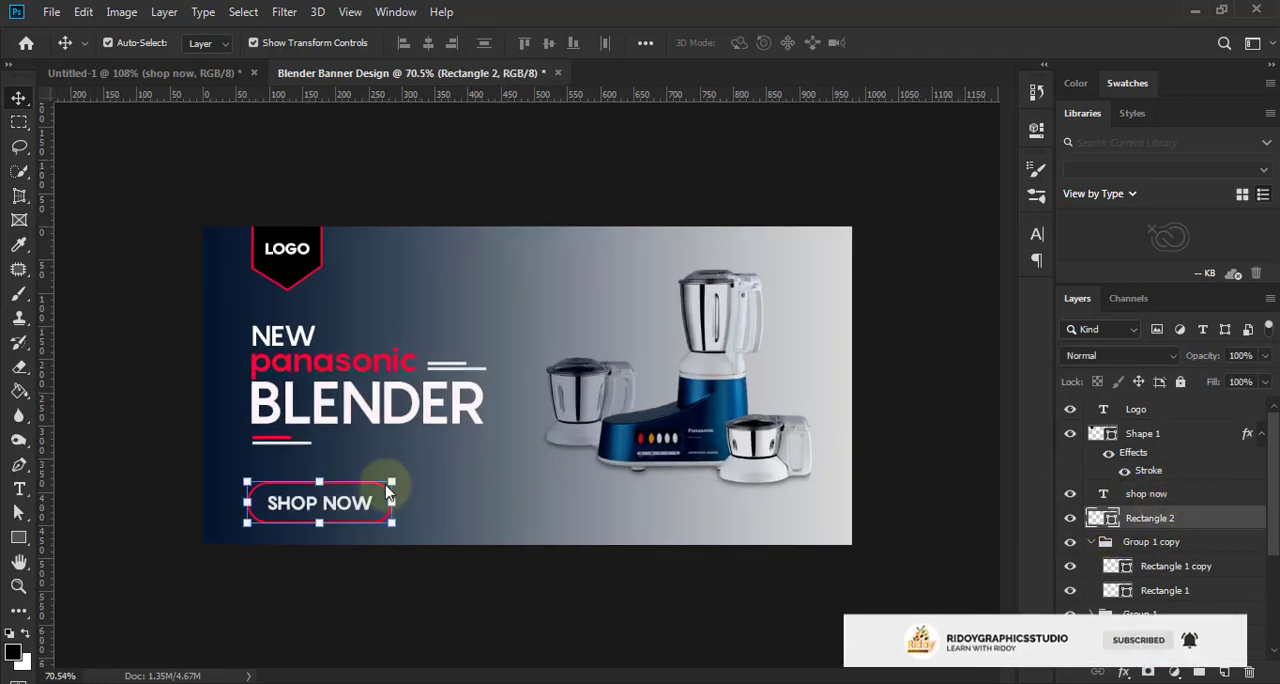
{"action": "left_click", "coordinate": [388, 484]}
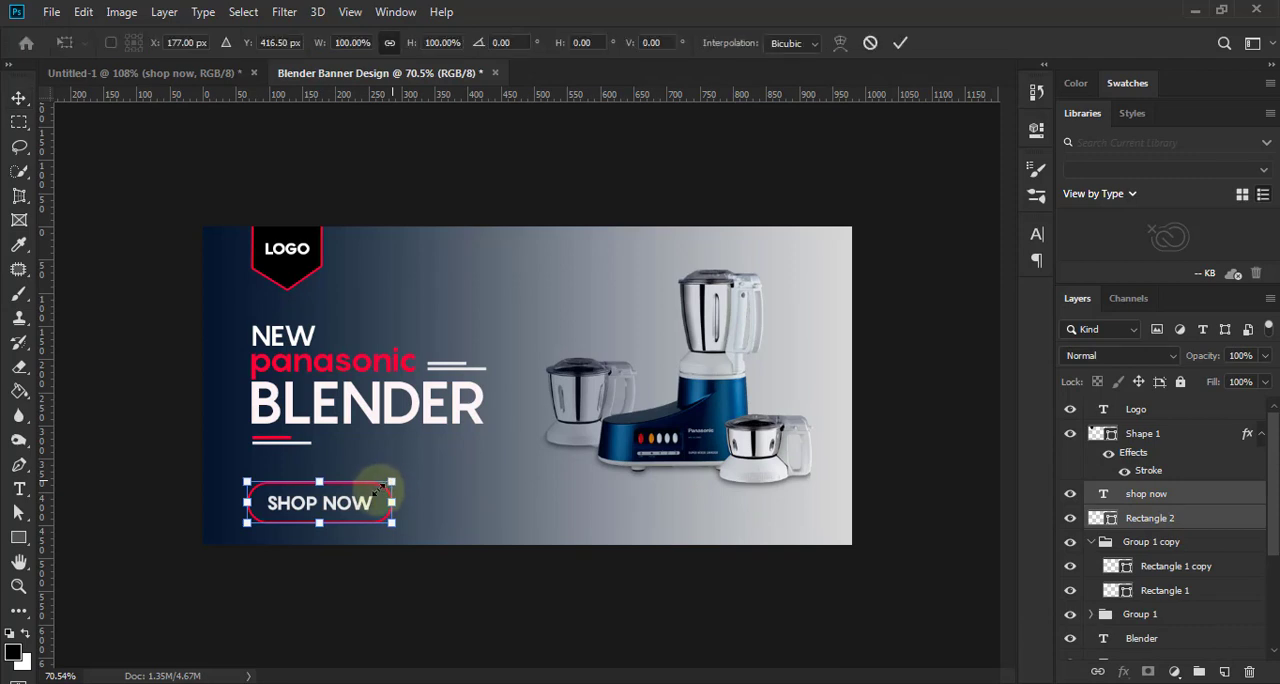
{"action": "left_click_drag", "start_coordinate": [388, 486], "coordinate": [369, 490]}
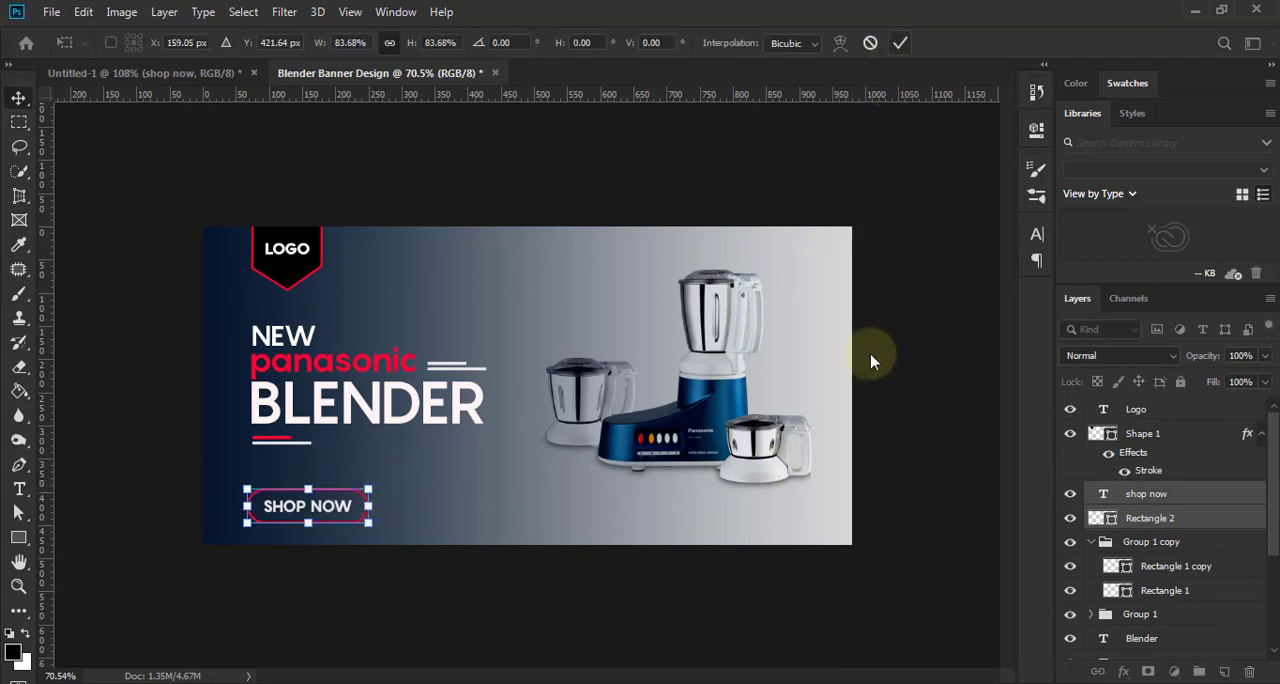
{"action": "key", "text": "Return"}
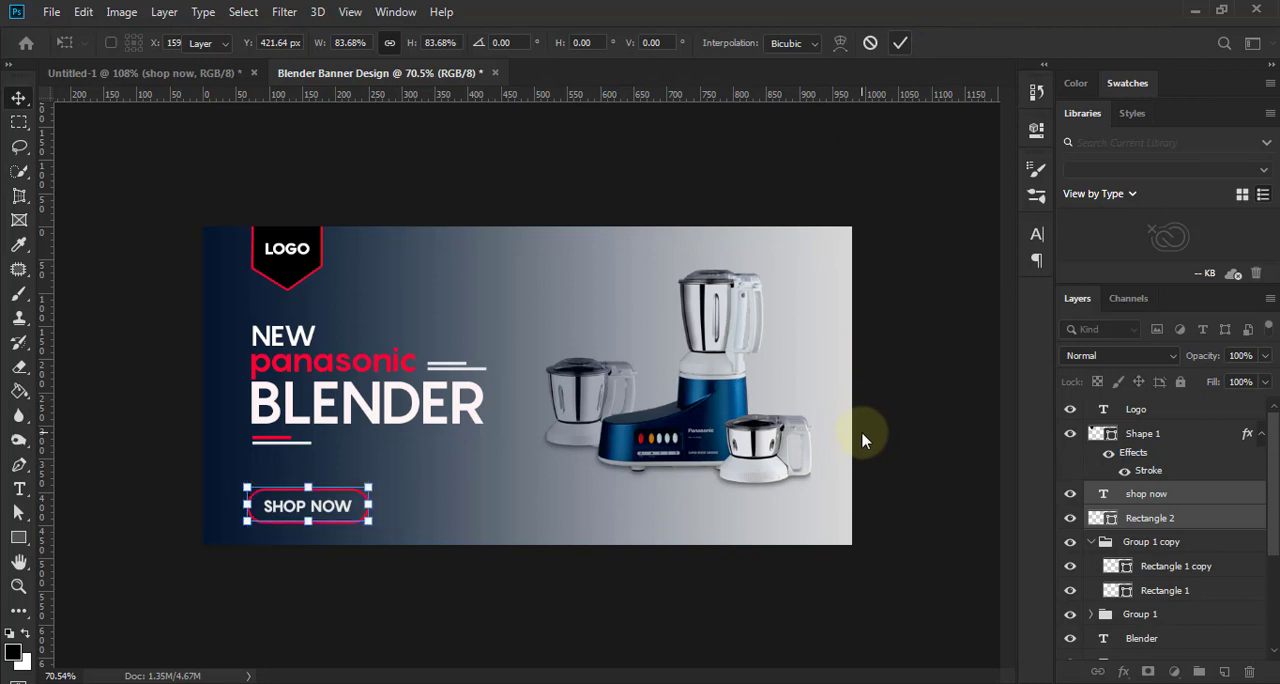
{"action": "key", "text": "Up"}
{"action": "key", "text": "Up"}
{"action": "key", "text": "Up"}
{"action": "key", "text": "Up"}
{"action": "key", "text": "Up"}
{"action": "key", "text": "Up"}
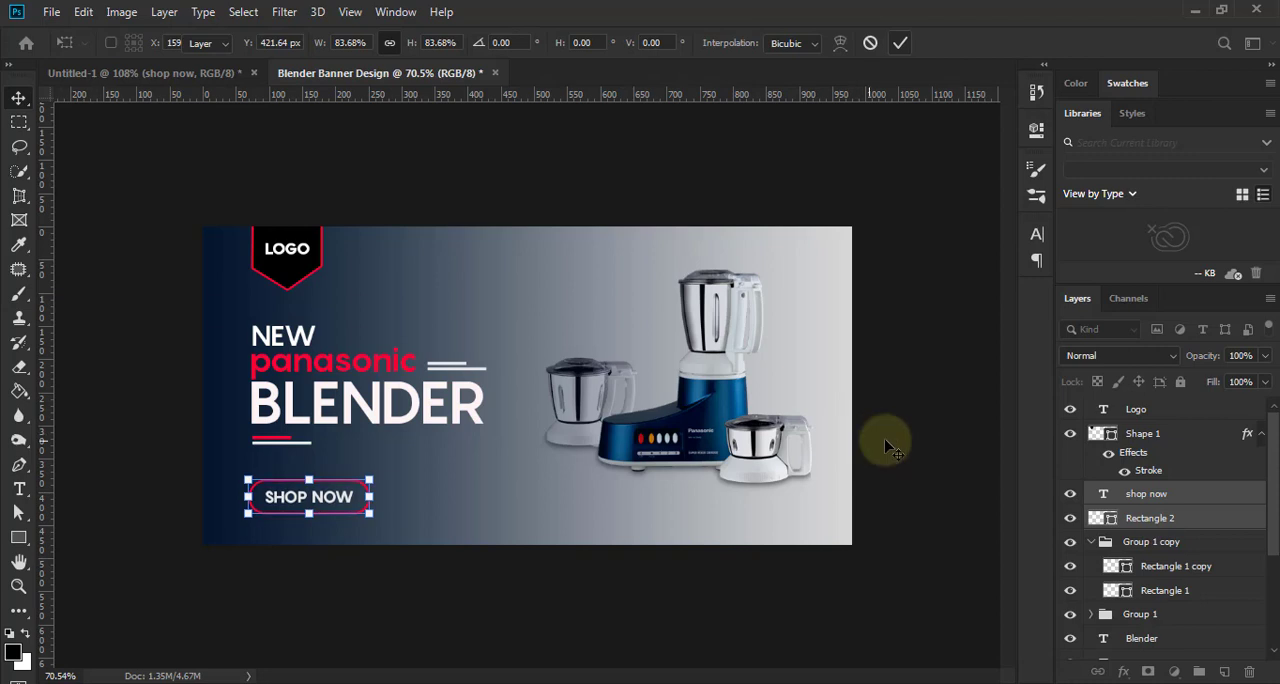
{"action": "left_click", "coordinate": [905, 415]}
- Examine the finished banner's overall composition and the accent line below the headline
{"action": "scroll", "coordinate": [882, 453], "scroll_direction": "down", "scroll_amount": 4}
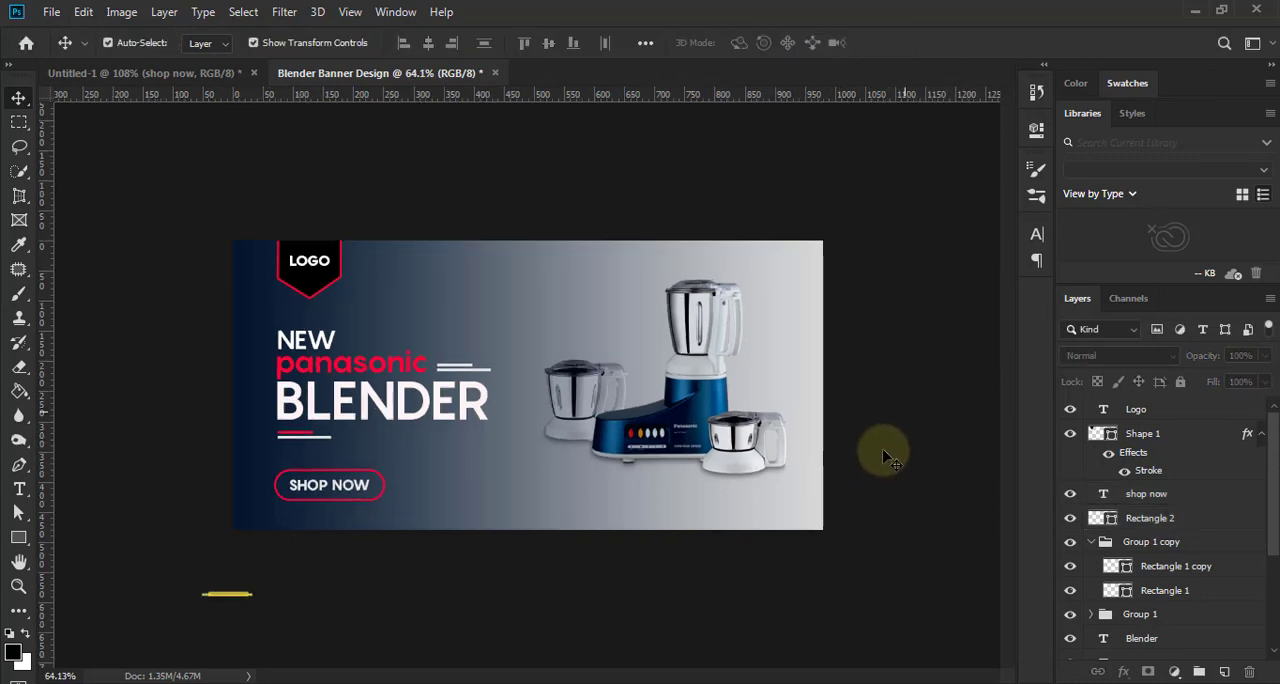
{"action": "scroll", "coordinate": [873, 466], "scroll_direction": "up", "scroll_amount": 2}
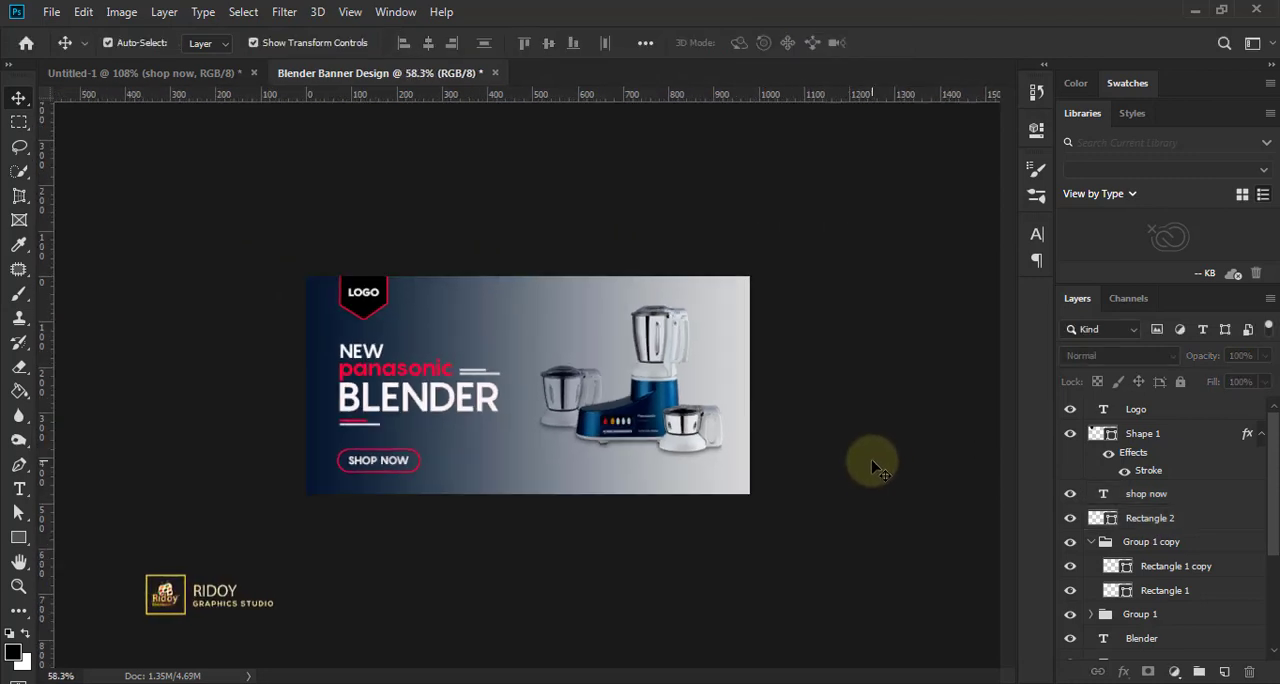
{"action": "scroll", "coordinate": [867, 468], "scroll_direction": "down", "scroll_amount": 2}
{"action": "scroll", "coordinate": [868, 470], "scroll_direction": "up", "scroll_amount": 2}
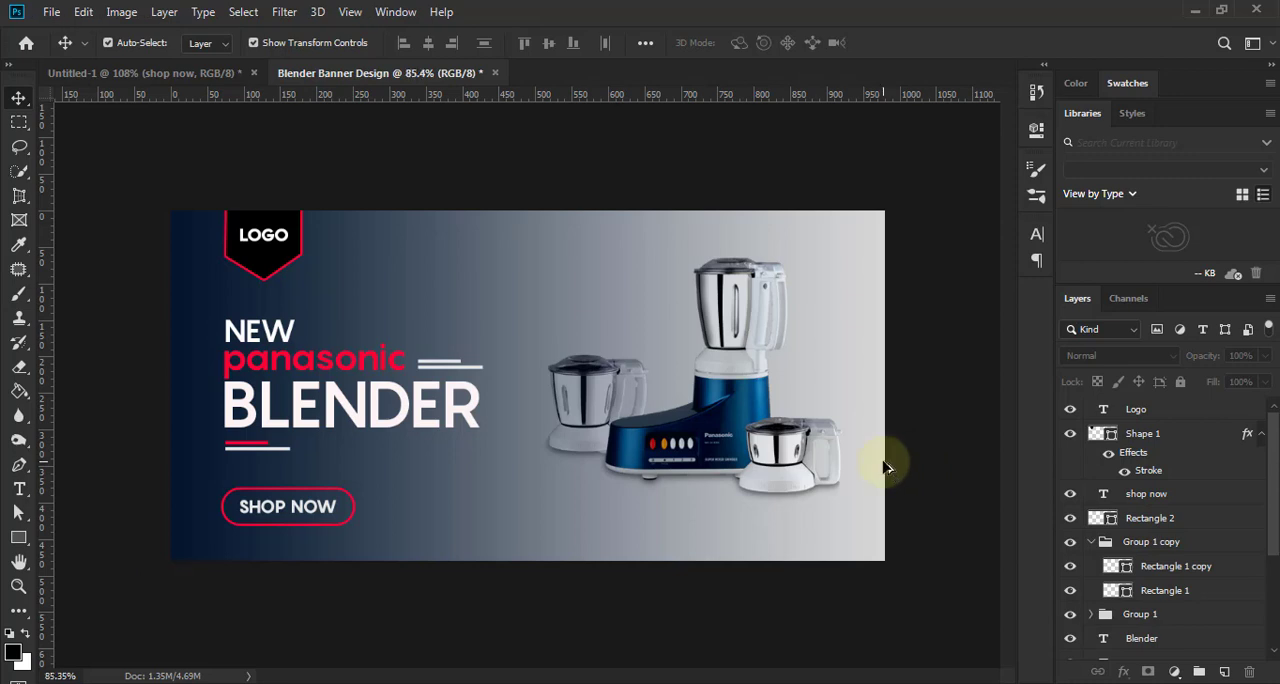
{"action": "scroll", "coordinate": [1165, 566], "scroll_direction": "down", "scroll_amount": 1}
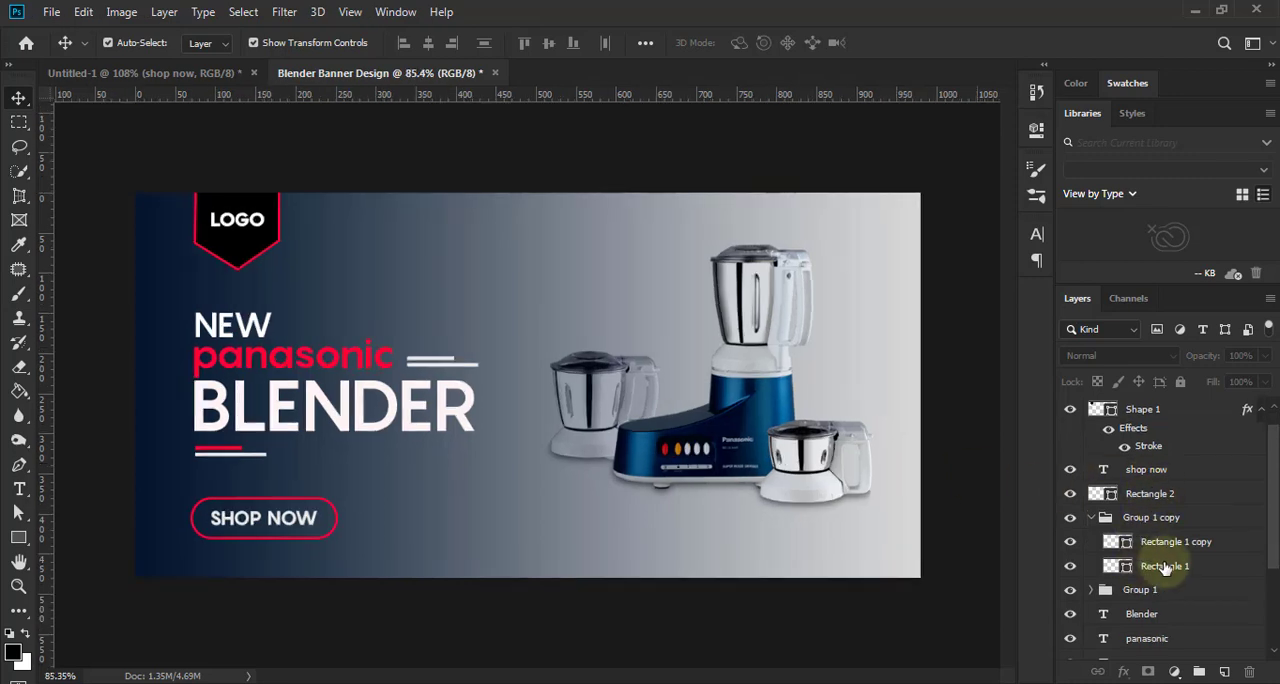
{"action": "left_click", "coordinate": [1160, 567]}
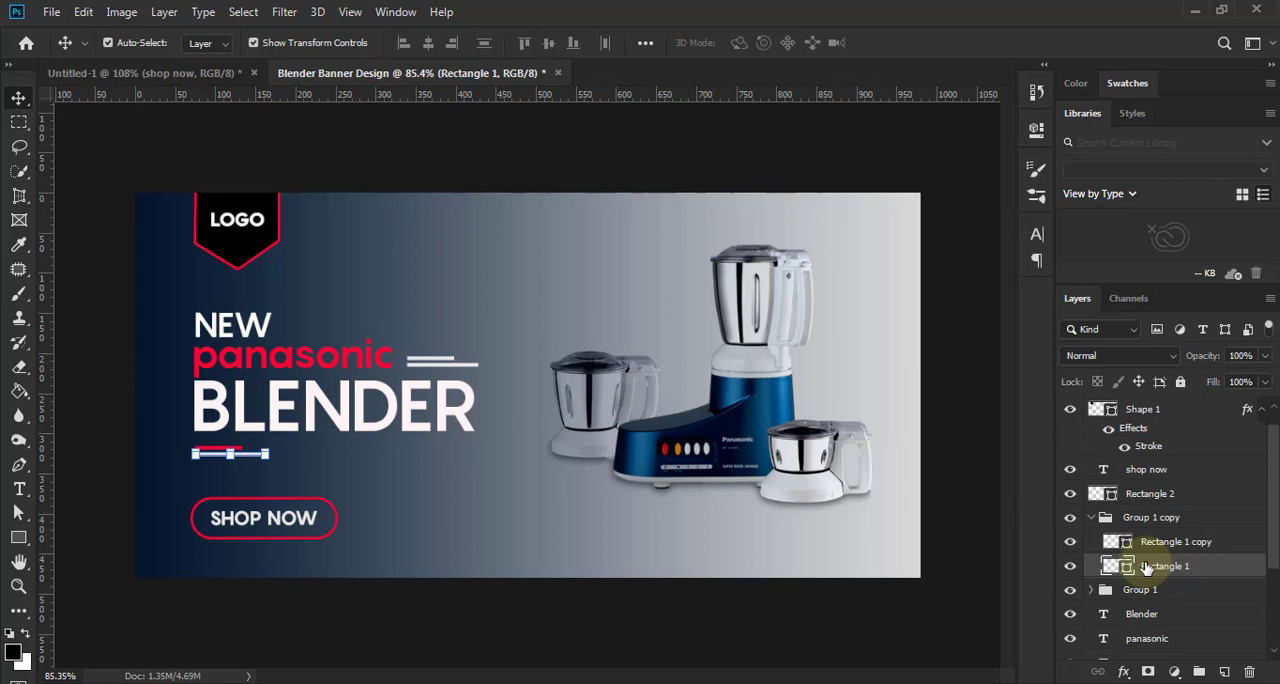
{"action": "left_click", "coordinate": [950, 456]}
{"action": "key", "text": "ctrl+minus"}
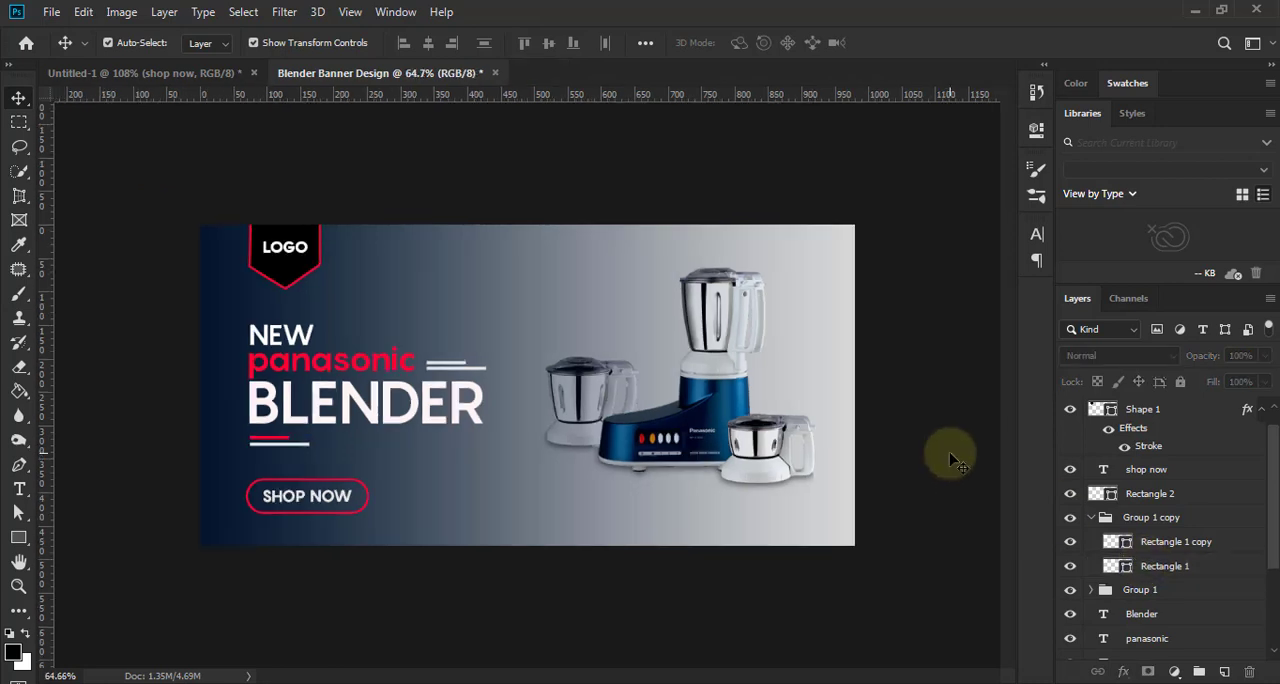